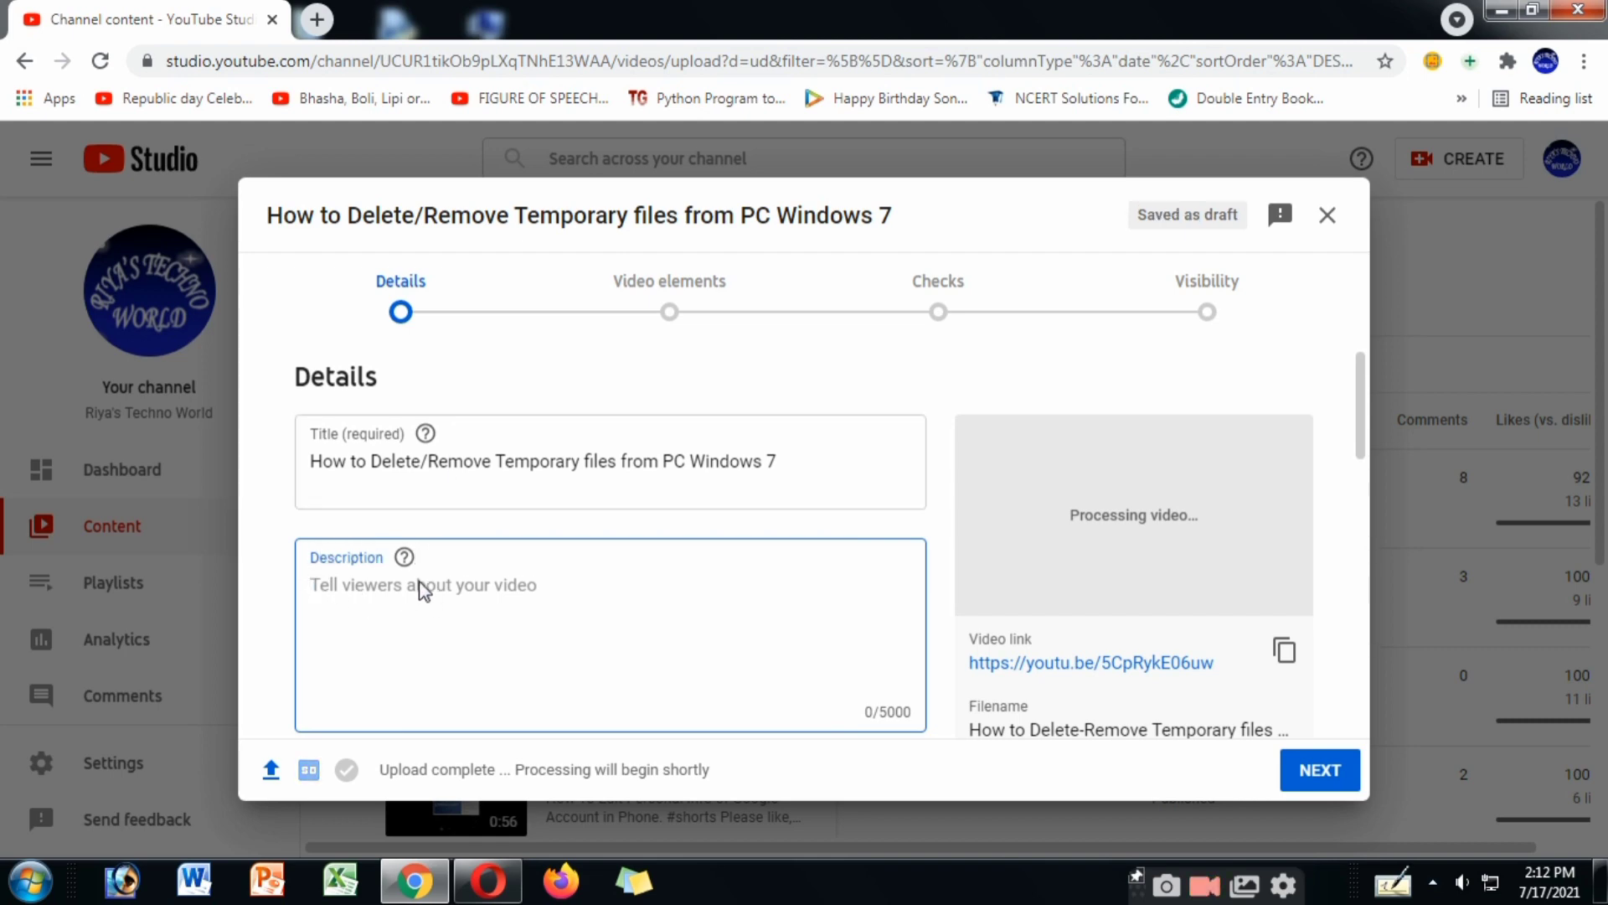
{"action": "type", "text": "About how to delete/remove temporary files from computer.  Music in this video Music: Do It Musician: @iksonmusic Music by: https://youtube.com/ikson"}
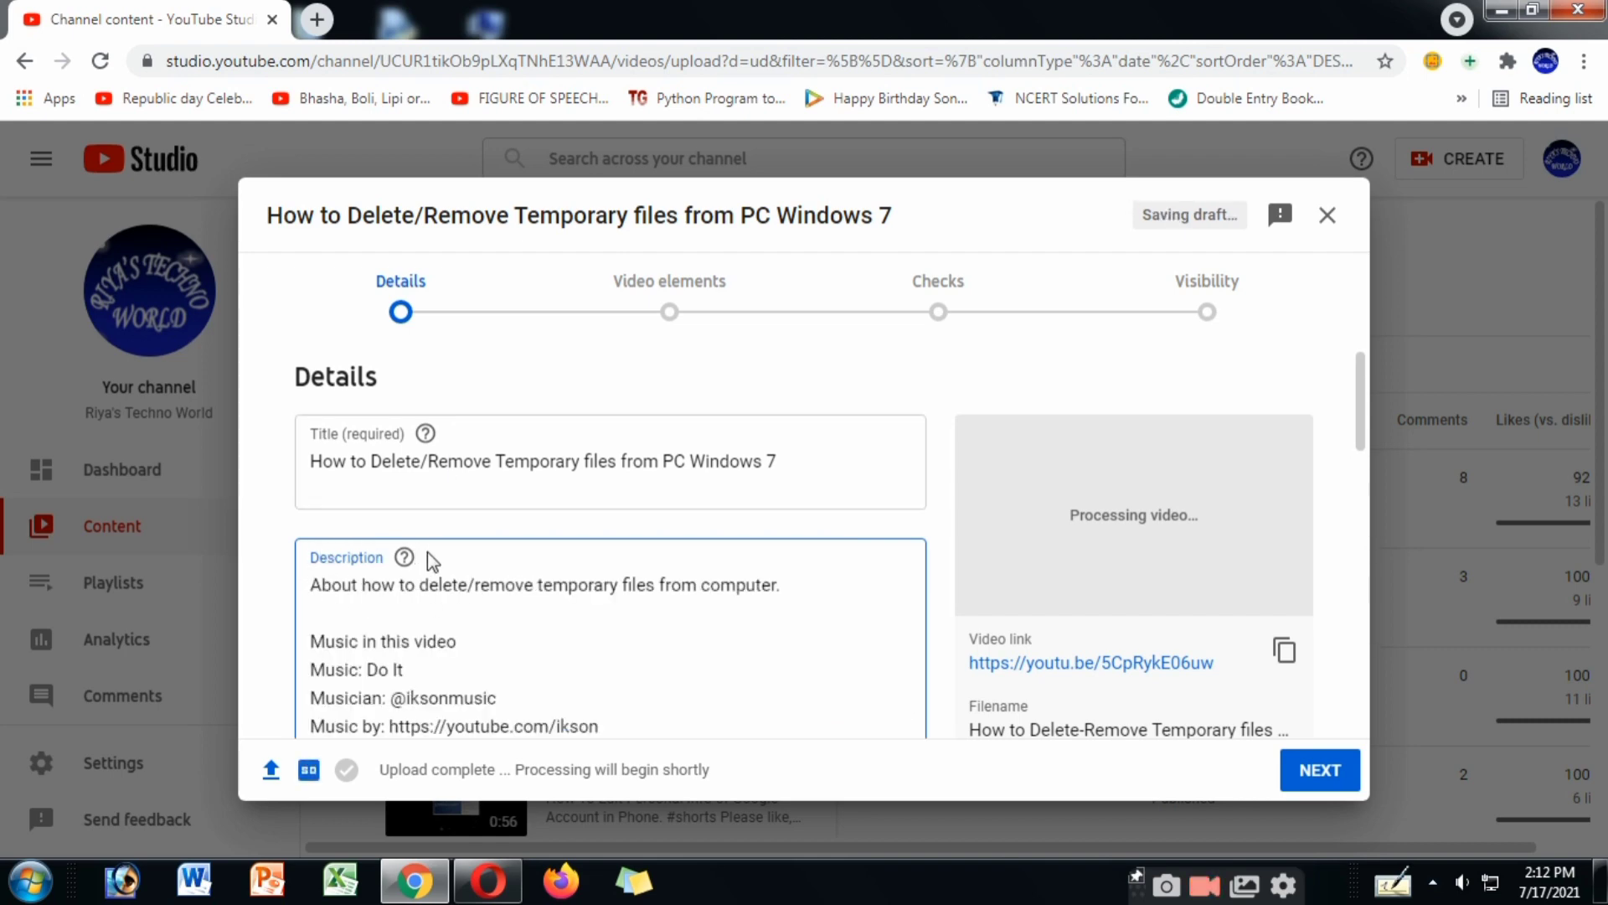
{"action": "scroll", "coordinate": [575, 550], "scroll_direction": "down", "scroll_amount": 3}
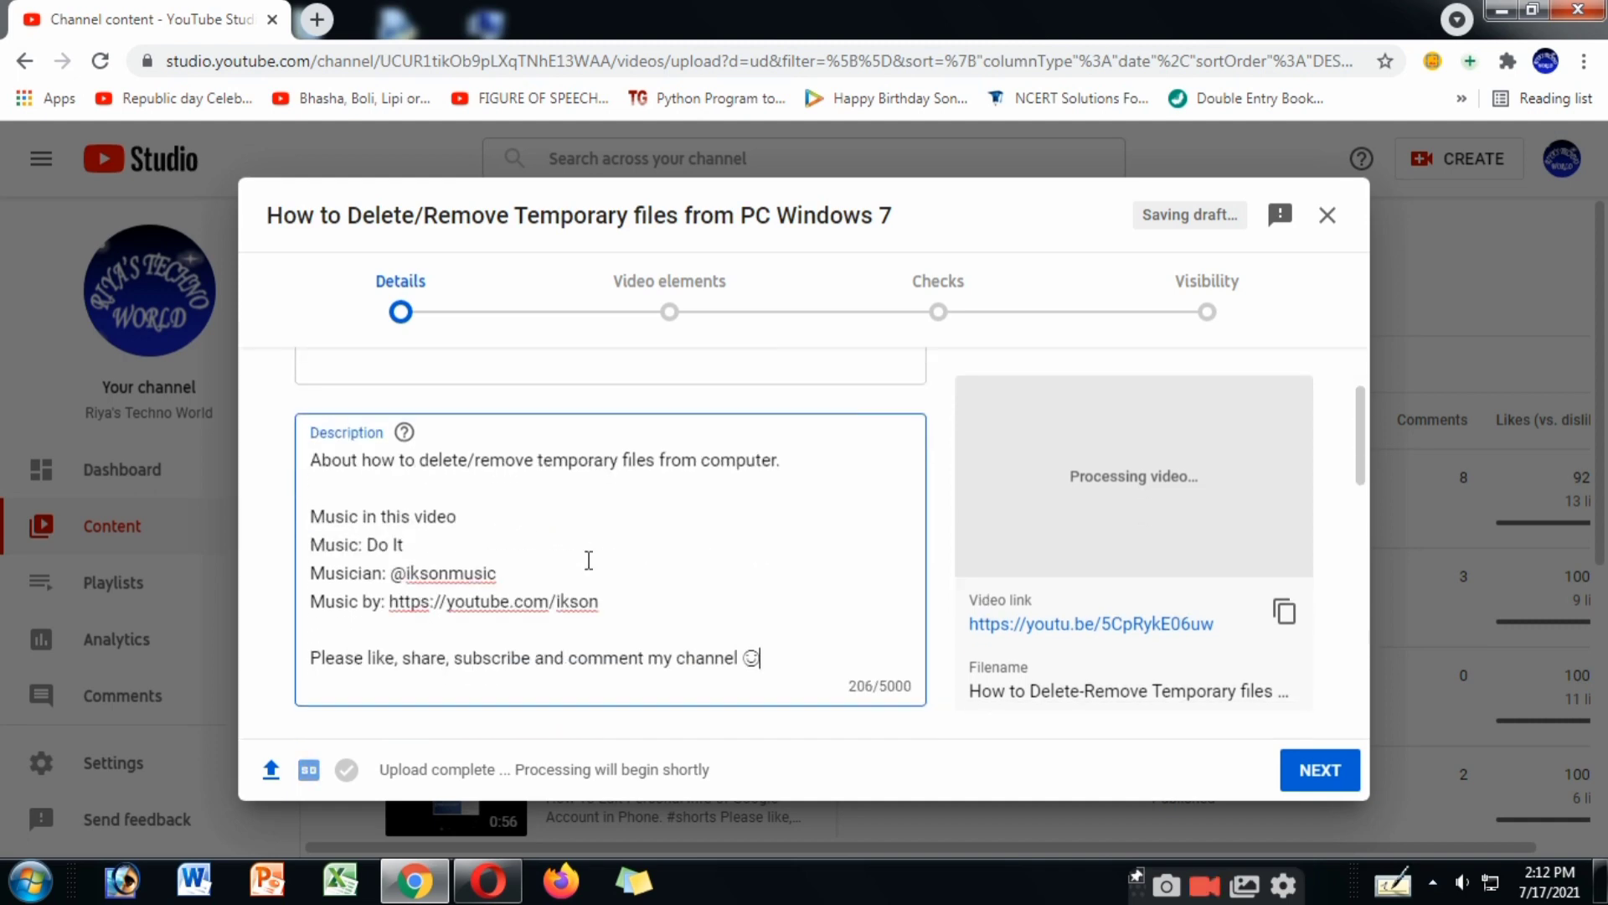
{"action": "scroll", "coordinate": [589, 560], "scroll_direction": "down", "scroll_amount": 2}
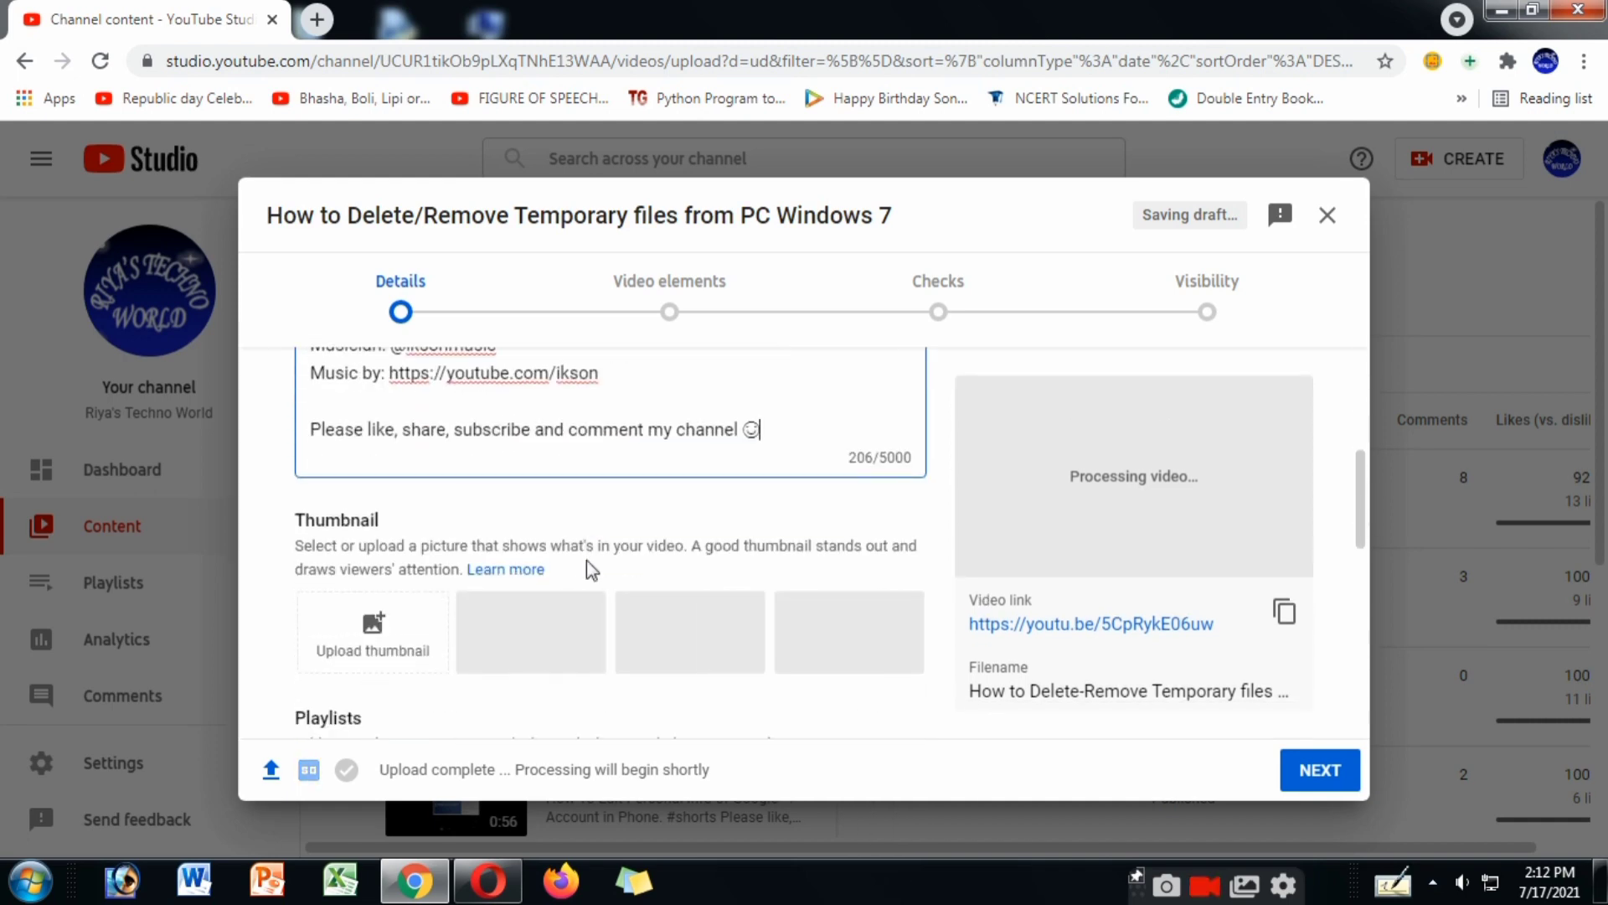
{"action": "scroll", "coordinate": [586, 560], "scroll_direction": "up", "scroll_amount": 2}
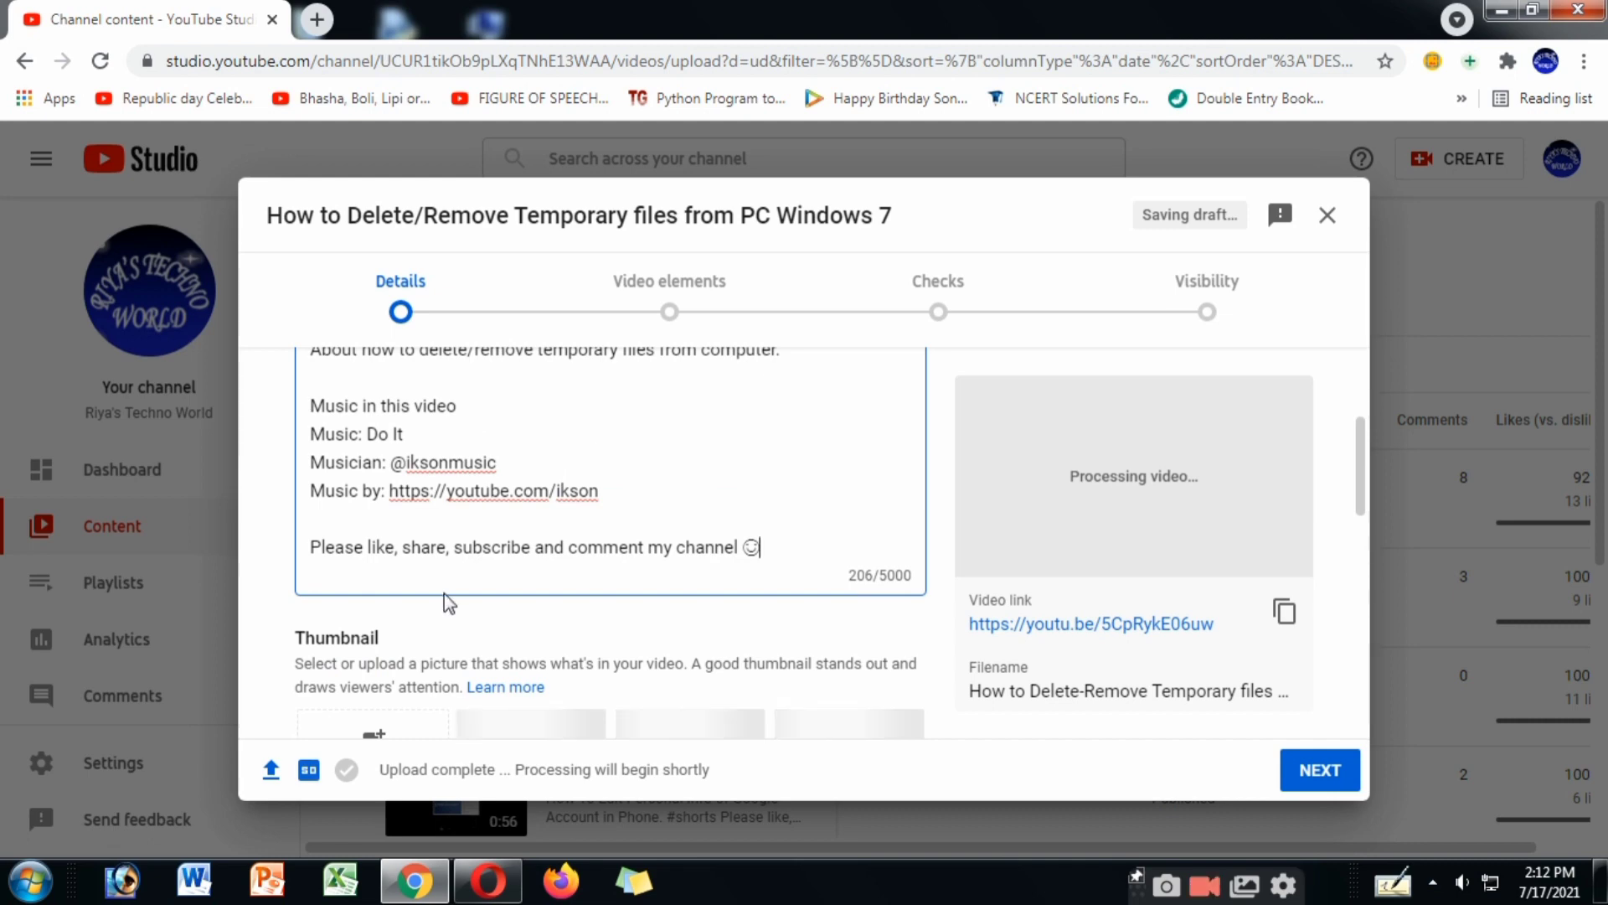
Upload the image imj from New folder as the video's custom thumbnail
{"action": "scroll", "coordinate": [445, 595], "scroll_direction": "down", "scroll_amount": 3}
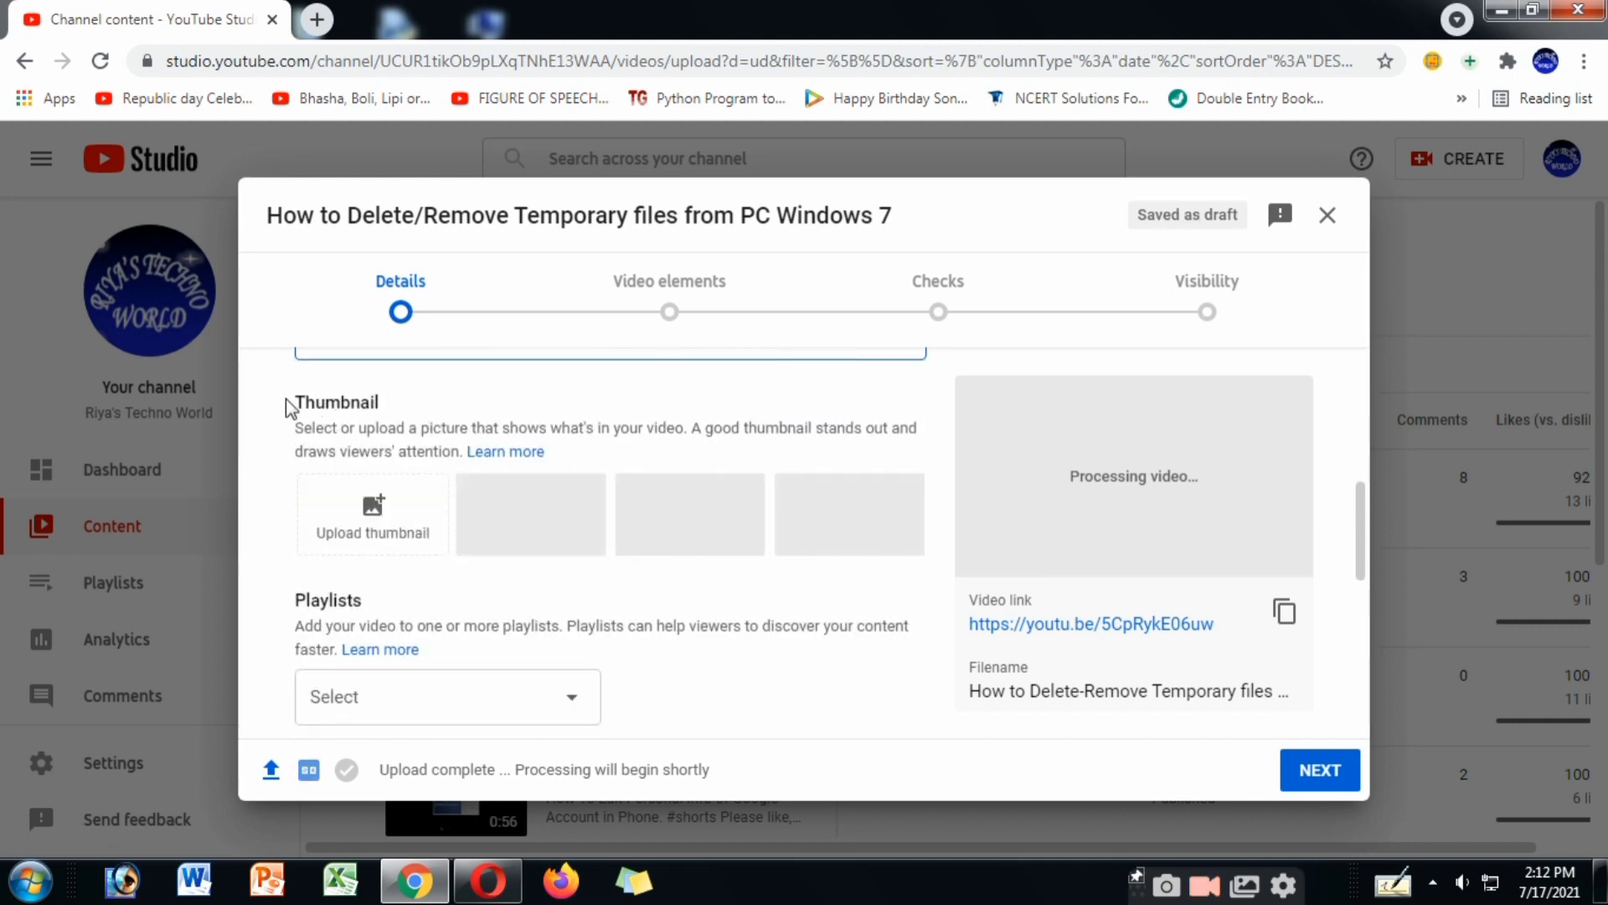
{"action": "left_click_drag", "start_coordinate": [293, 408], "coordinate": [371, 402]}
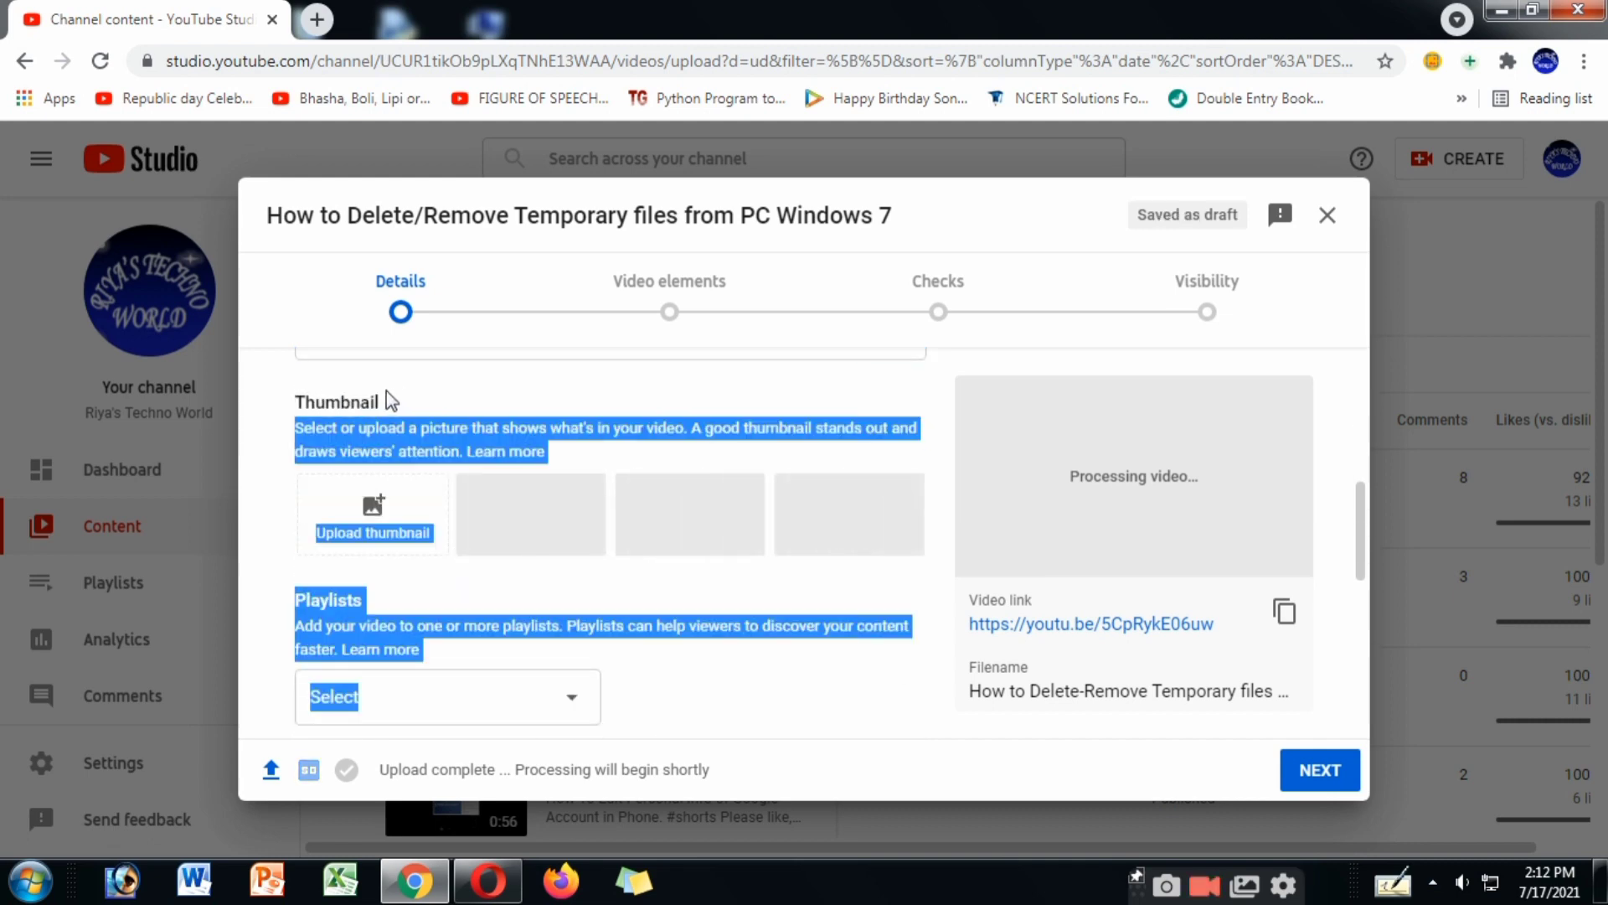
{"action": "left_click", "coordinate": [417, 390]}
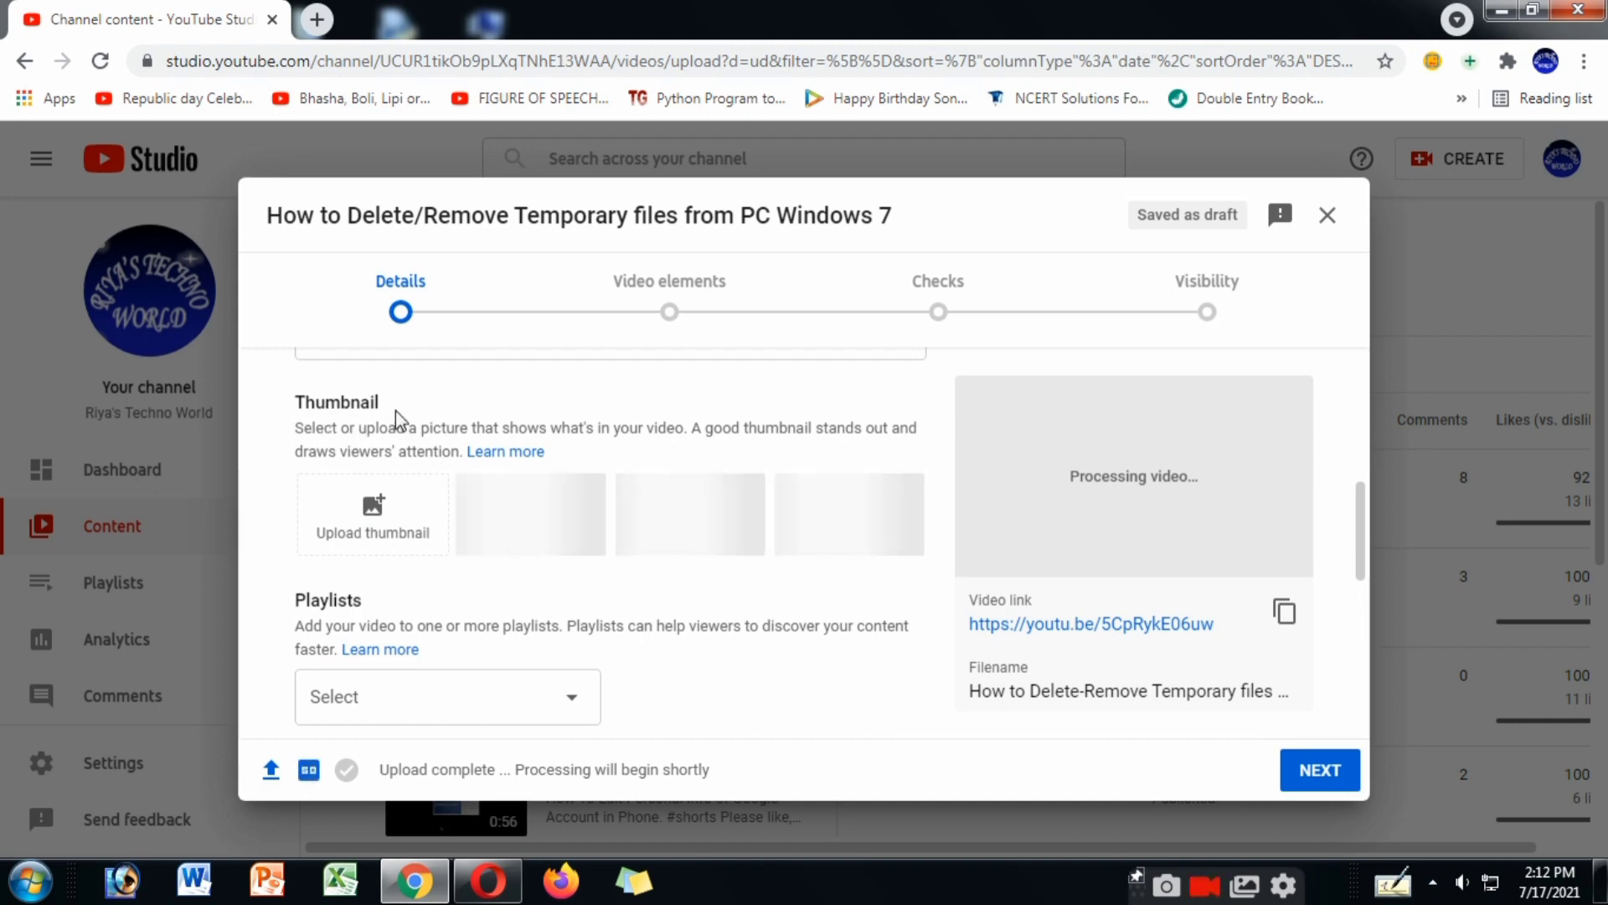
{"action": "left_click", "coordinate": [378, 536]}
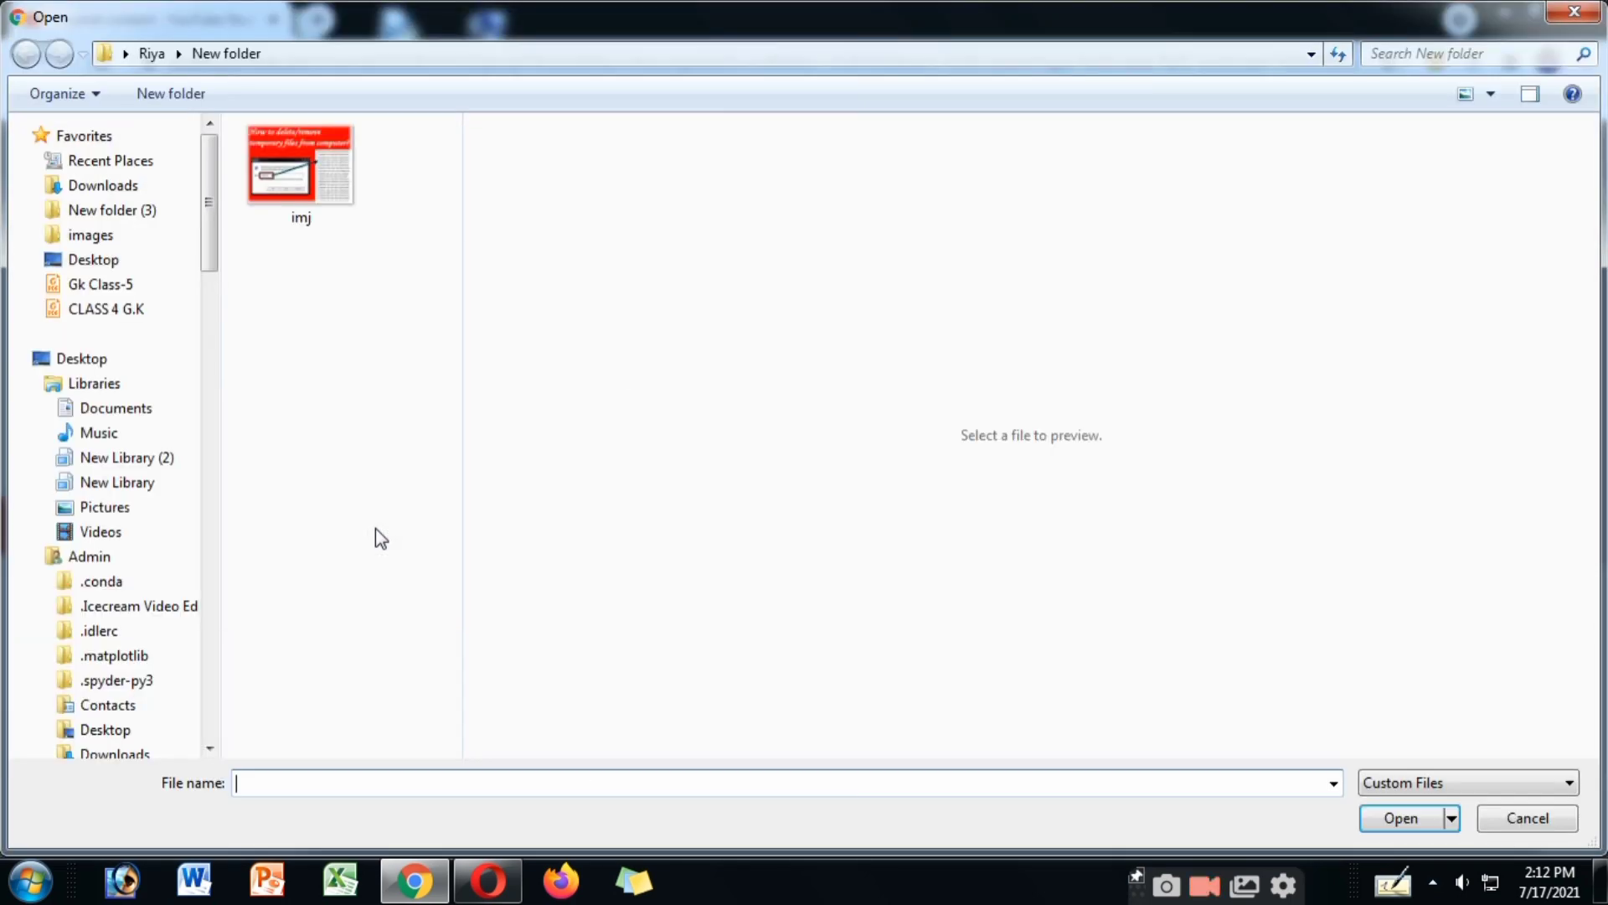
{"action": "left_click", "coordinate": [300, 152]}
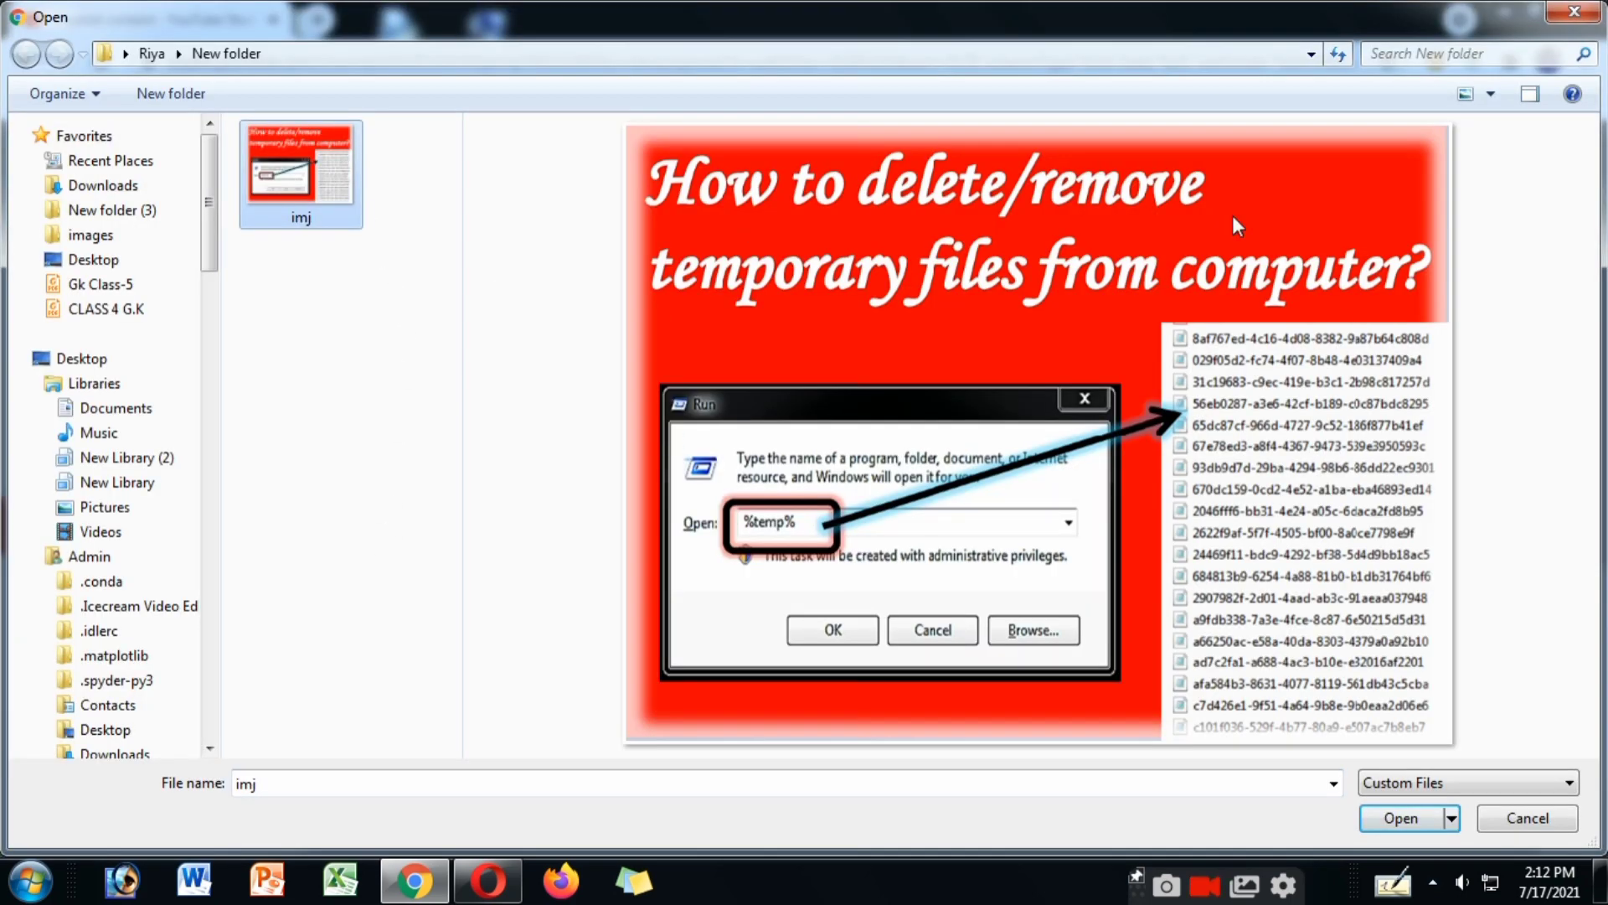
{"action": "left_click", "coordinate": [1378, 819]}
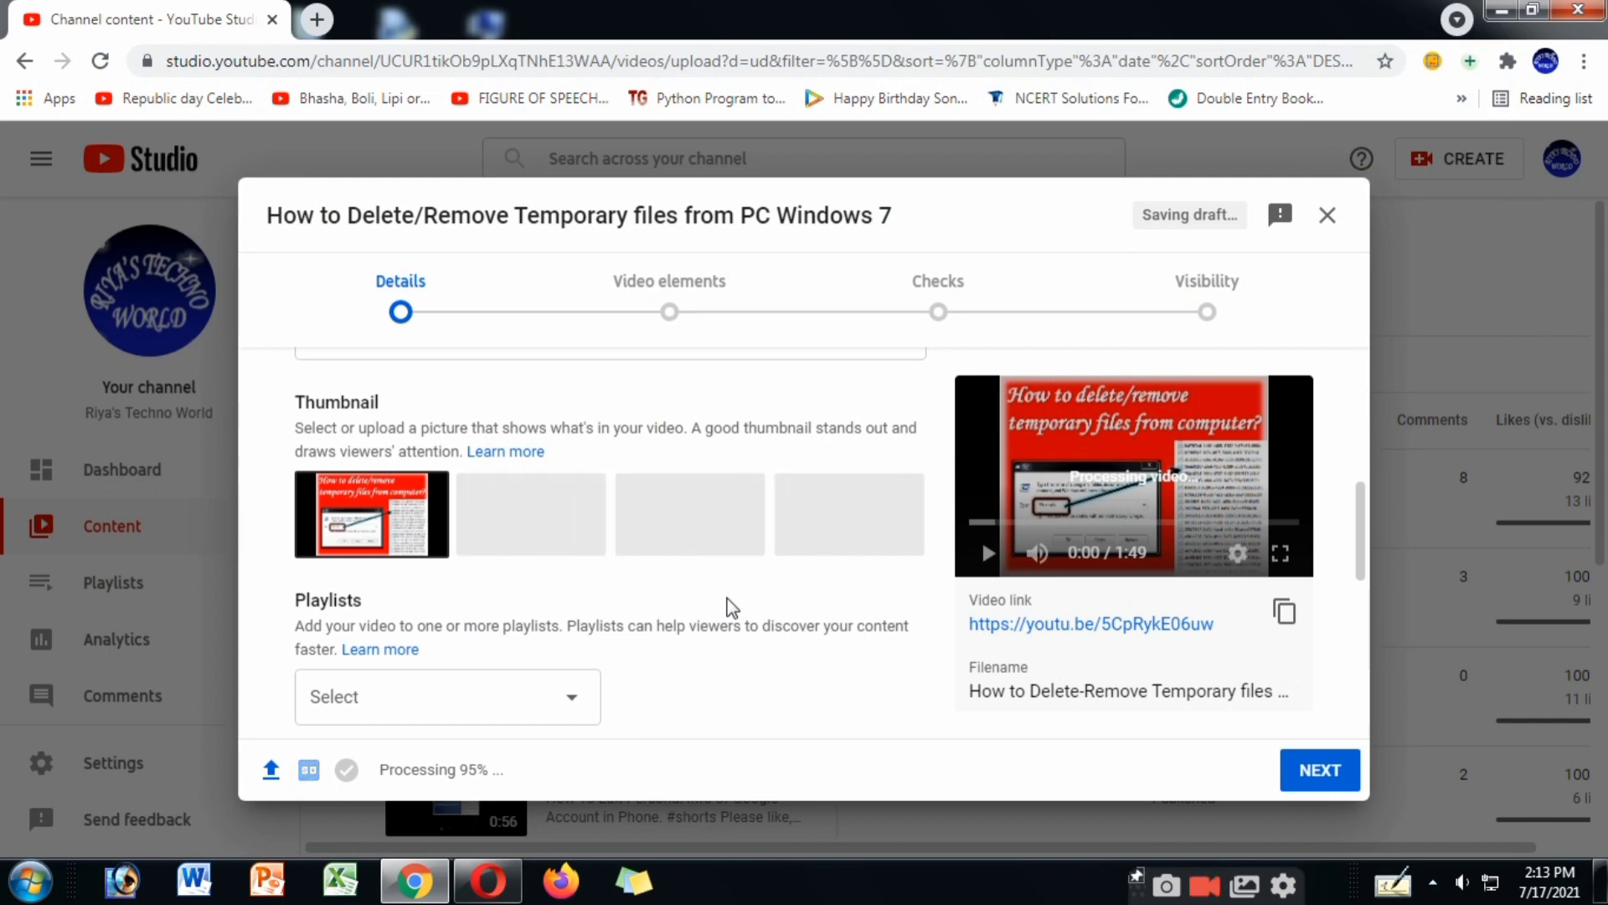
Add the video to the Riya's Techno World playlist
{"action": "scroll", "coordinate": [735, 601], "scroll_direction": "down", "scroll_amount": 2}
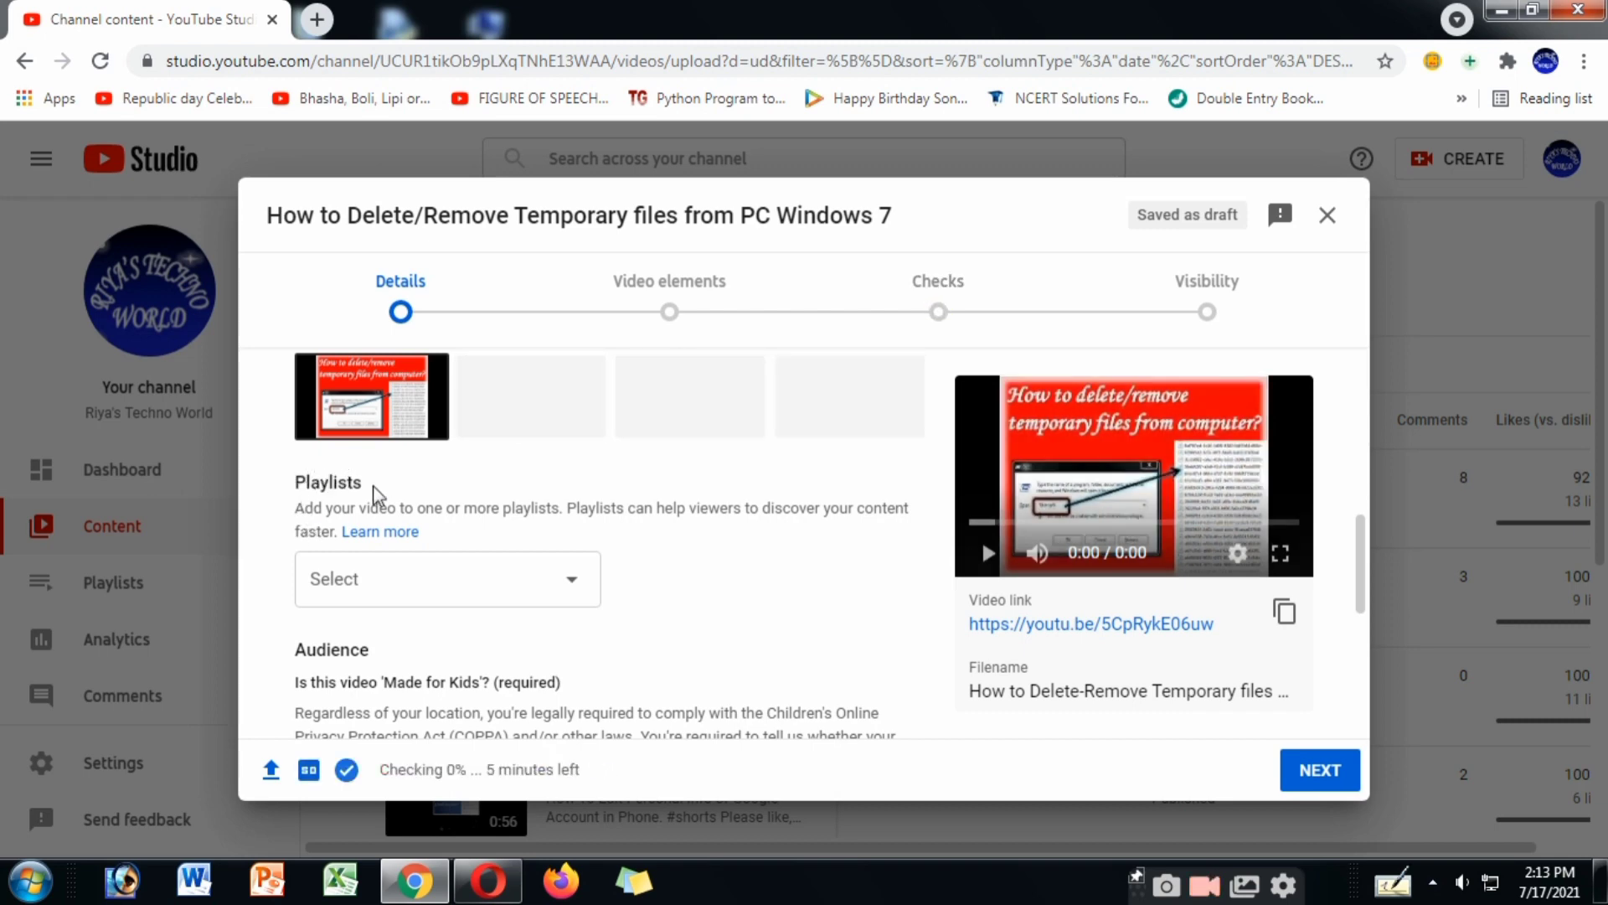
{"action": "left_click", "coordinate": [561, 592]}
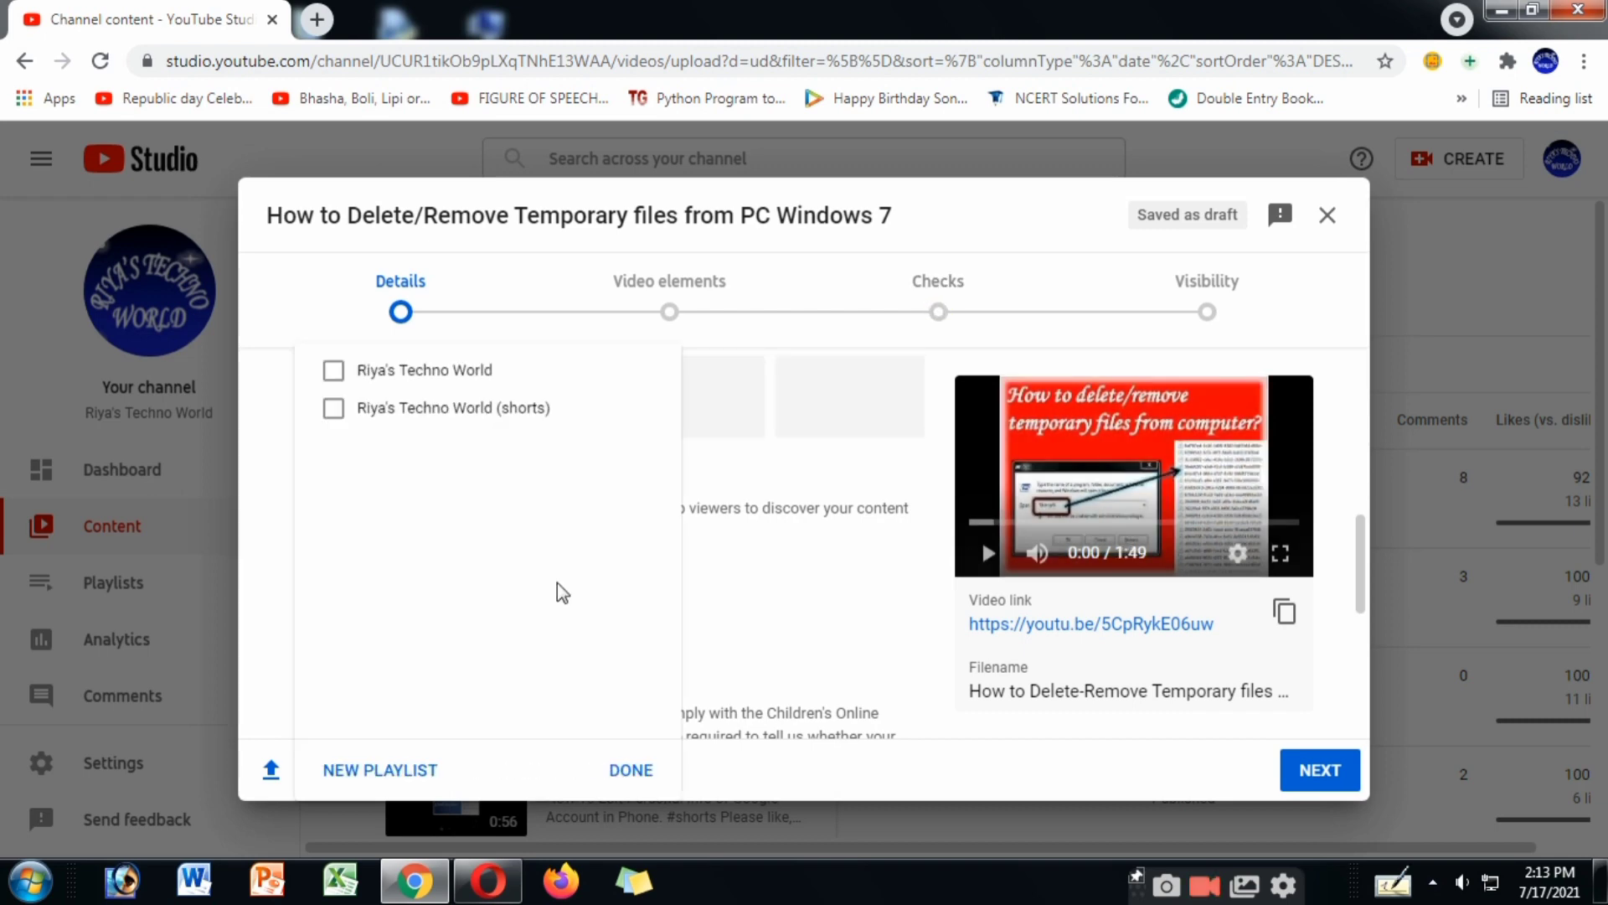
{"action": "left_click", "coordinate": [474, 371]}
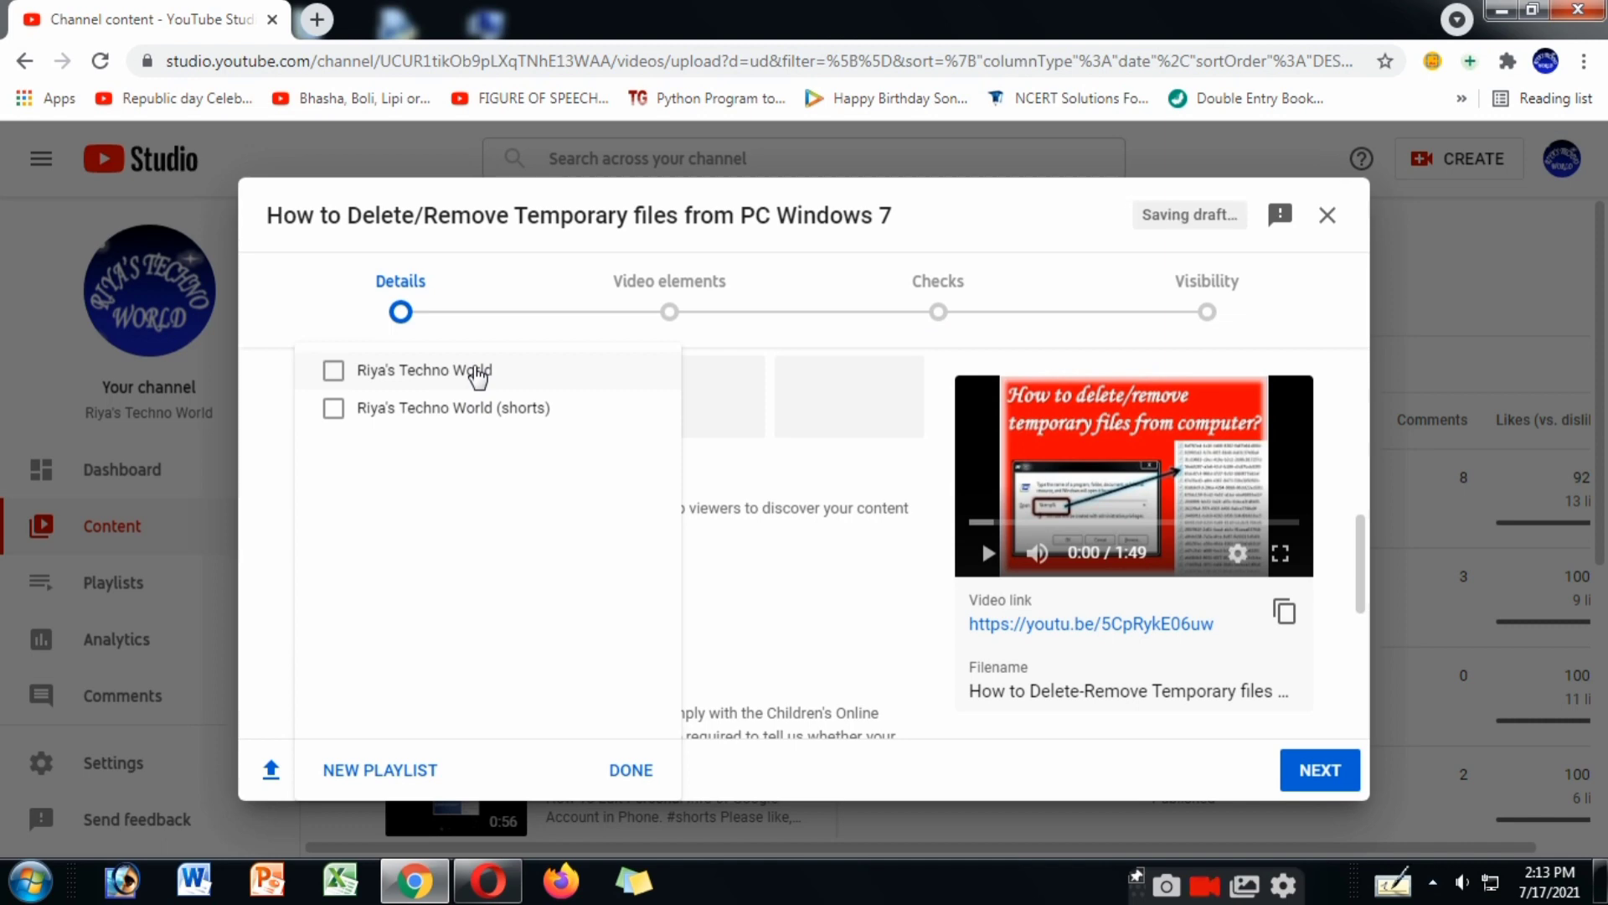
{"action": "left_click", "coordinate": [624, 779]}
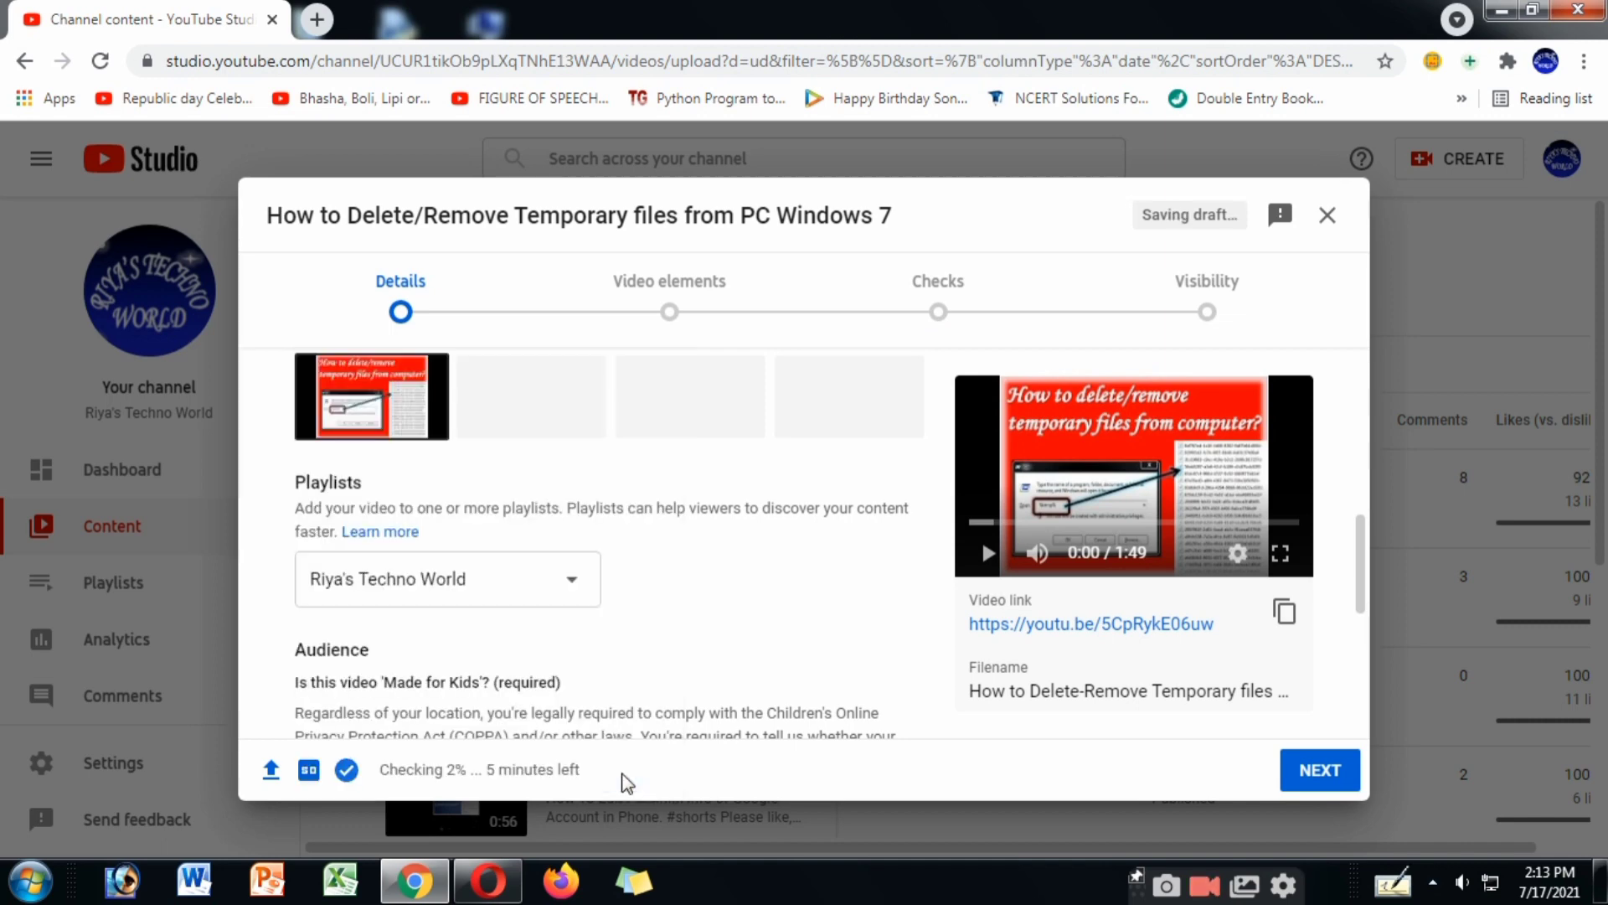
Declare the video's audience as "No, it's not Made for Kids"
{"action": "scroll", "coordinate": [664, 643], "scroll_direction": "down", "scroll_amount": 3}
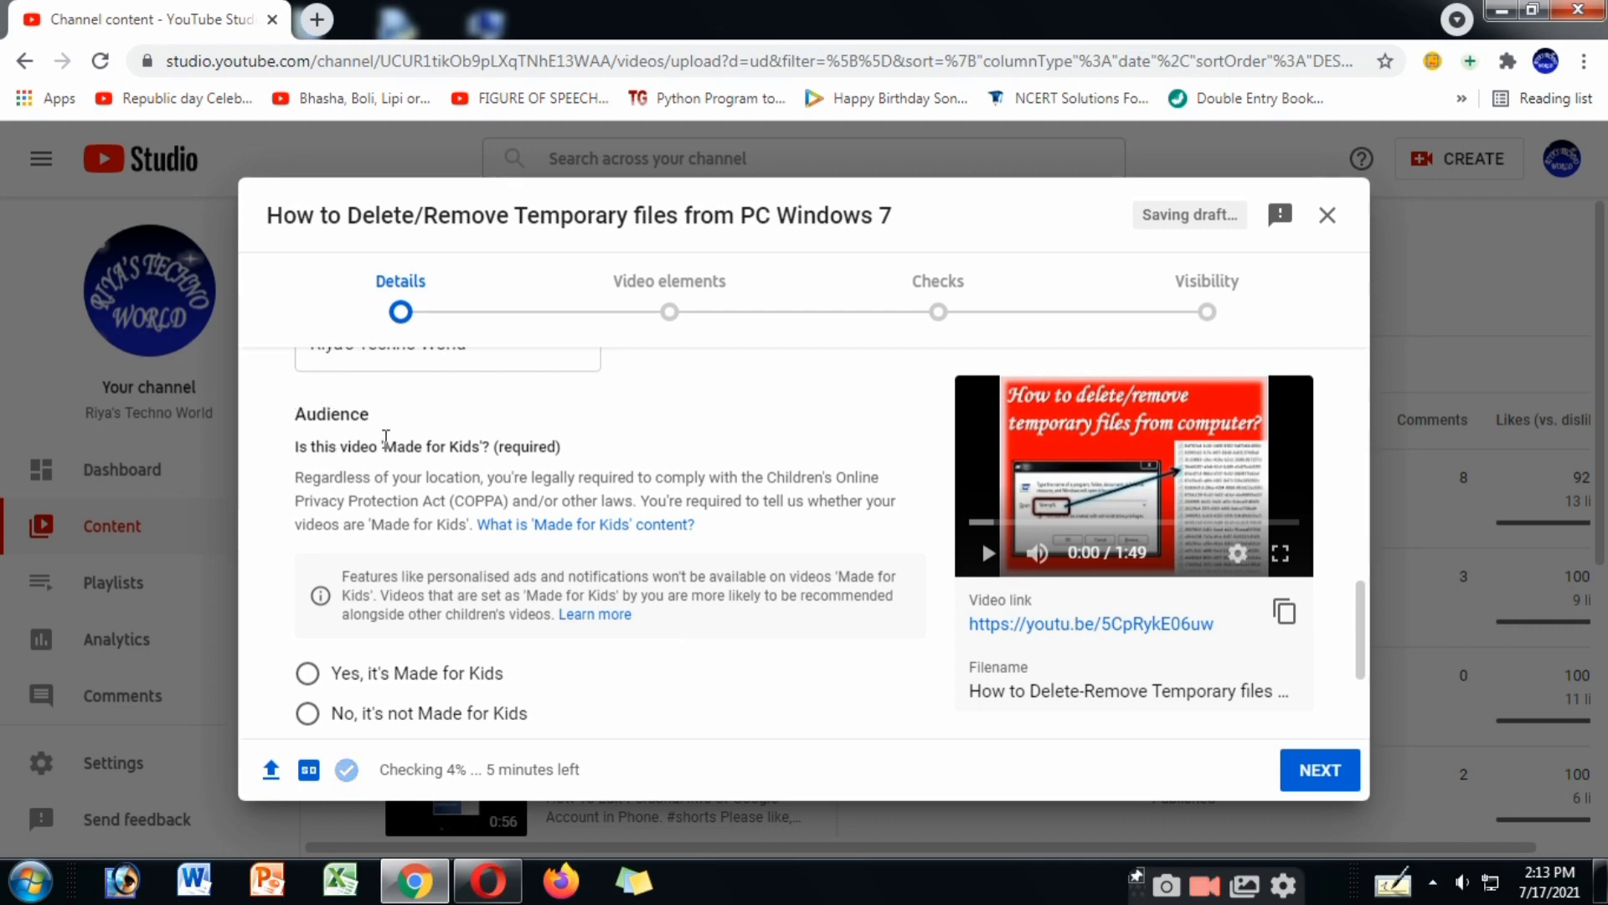
{"action": "scroll", "coordinate": [387, 444], "scroll_direction": "down", "scroll_amount": 2}
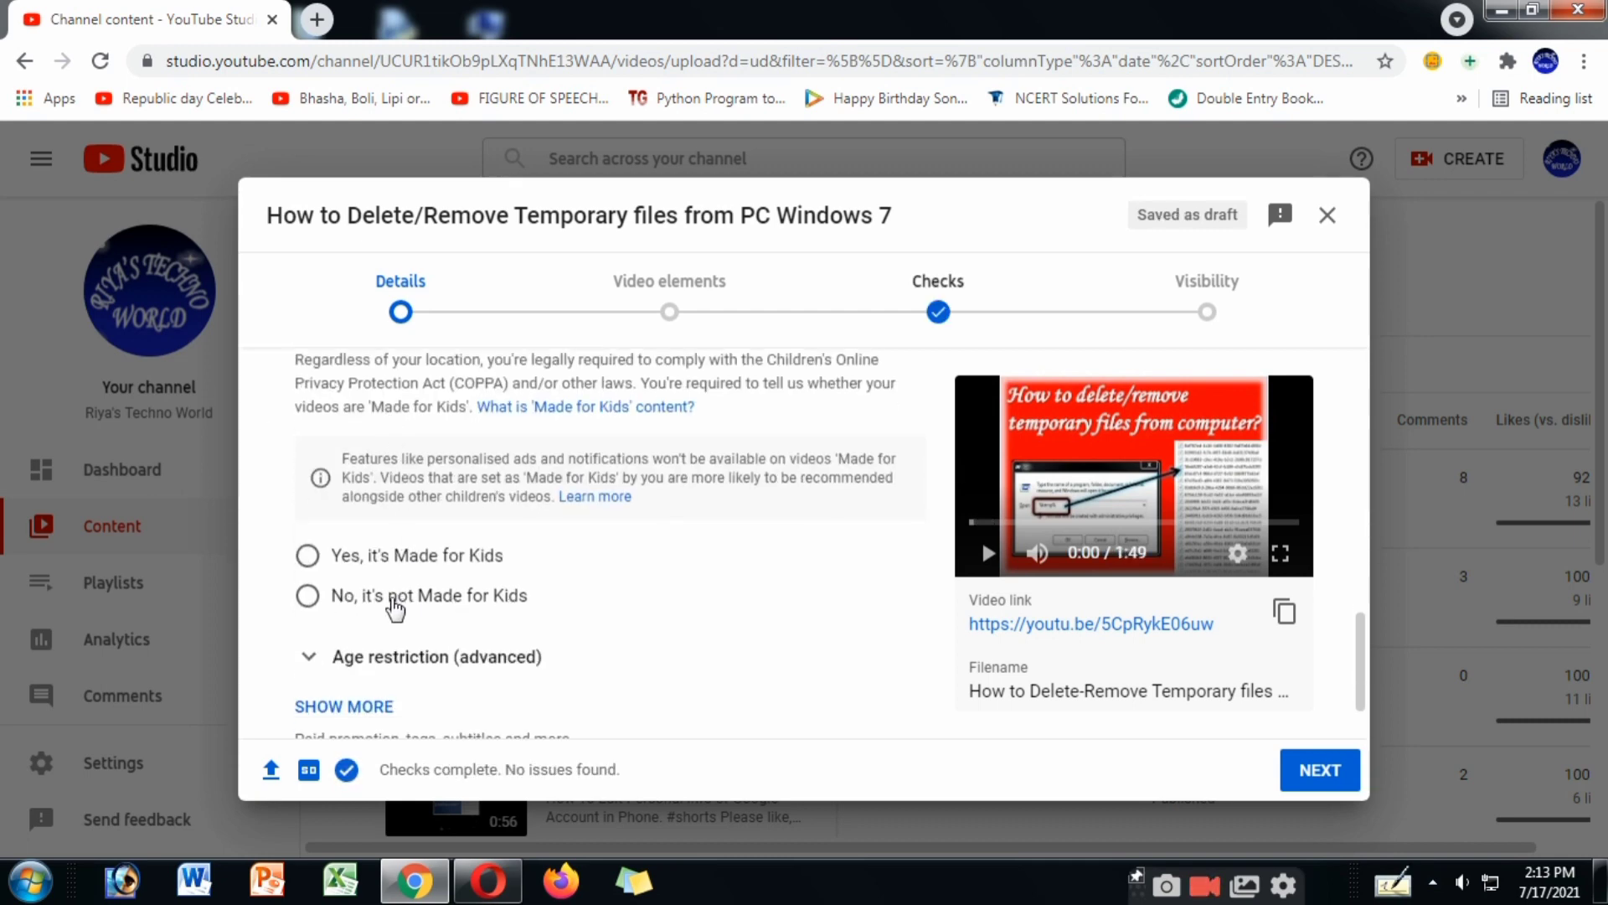
{"action": "left_click", "coordinate": [310, 598]}
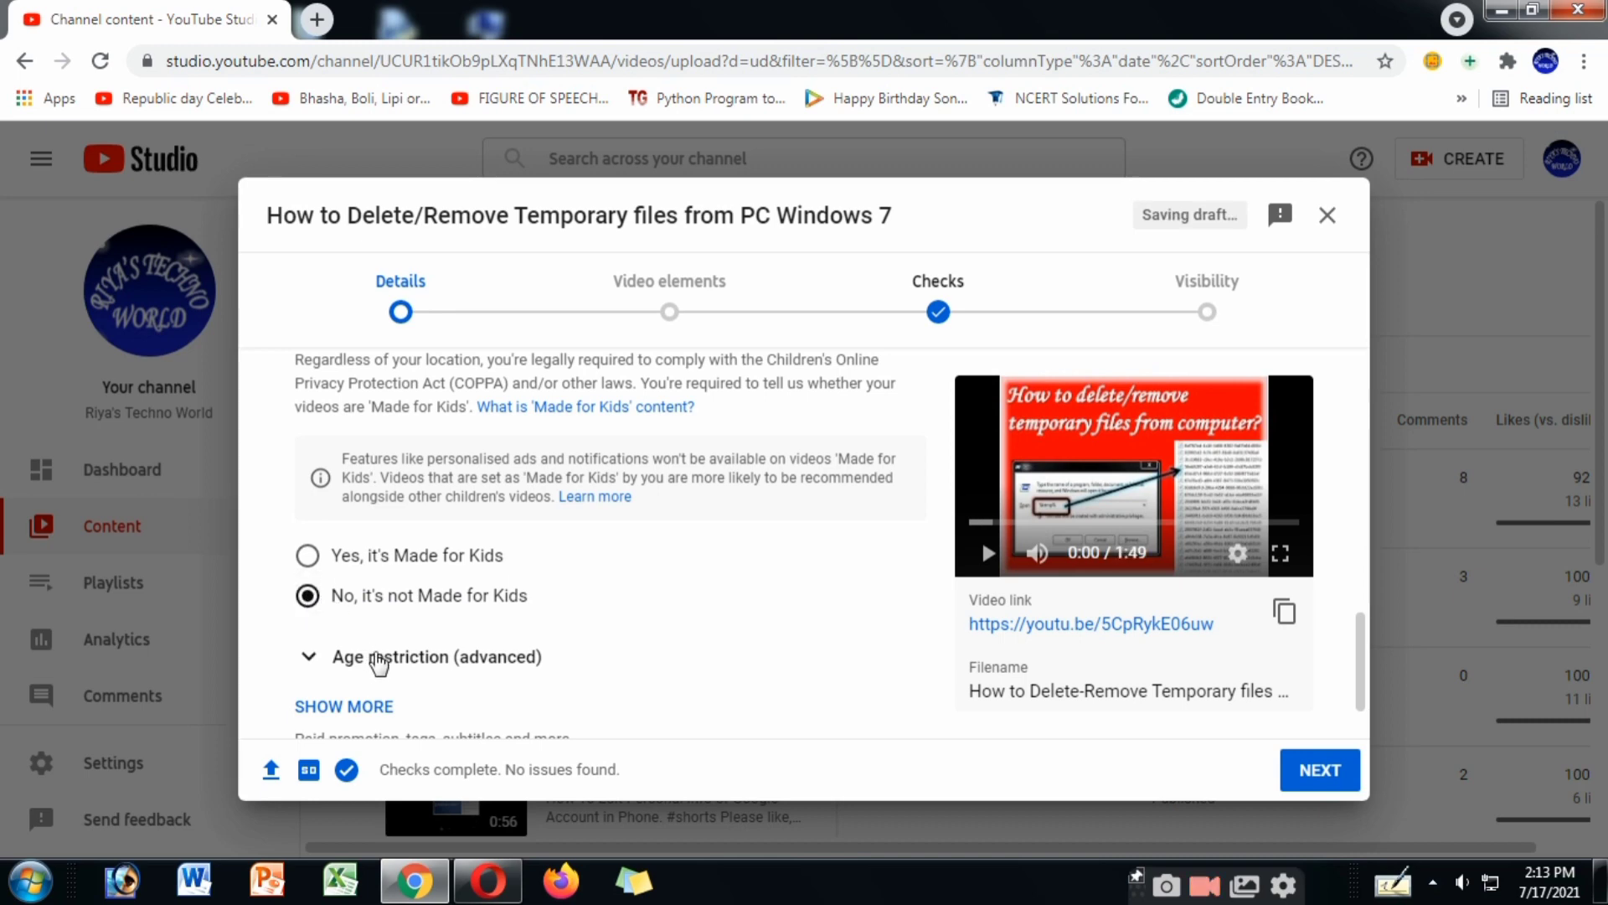
Show the additional video details and review the paid promotion, automatic chapters and tags settings
{"action": "scroll", "coordinate": [374, 662], "scroll_direction": "down", "scroll_amount": 1}
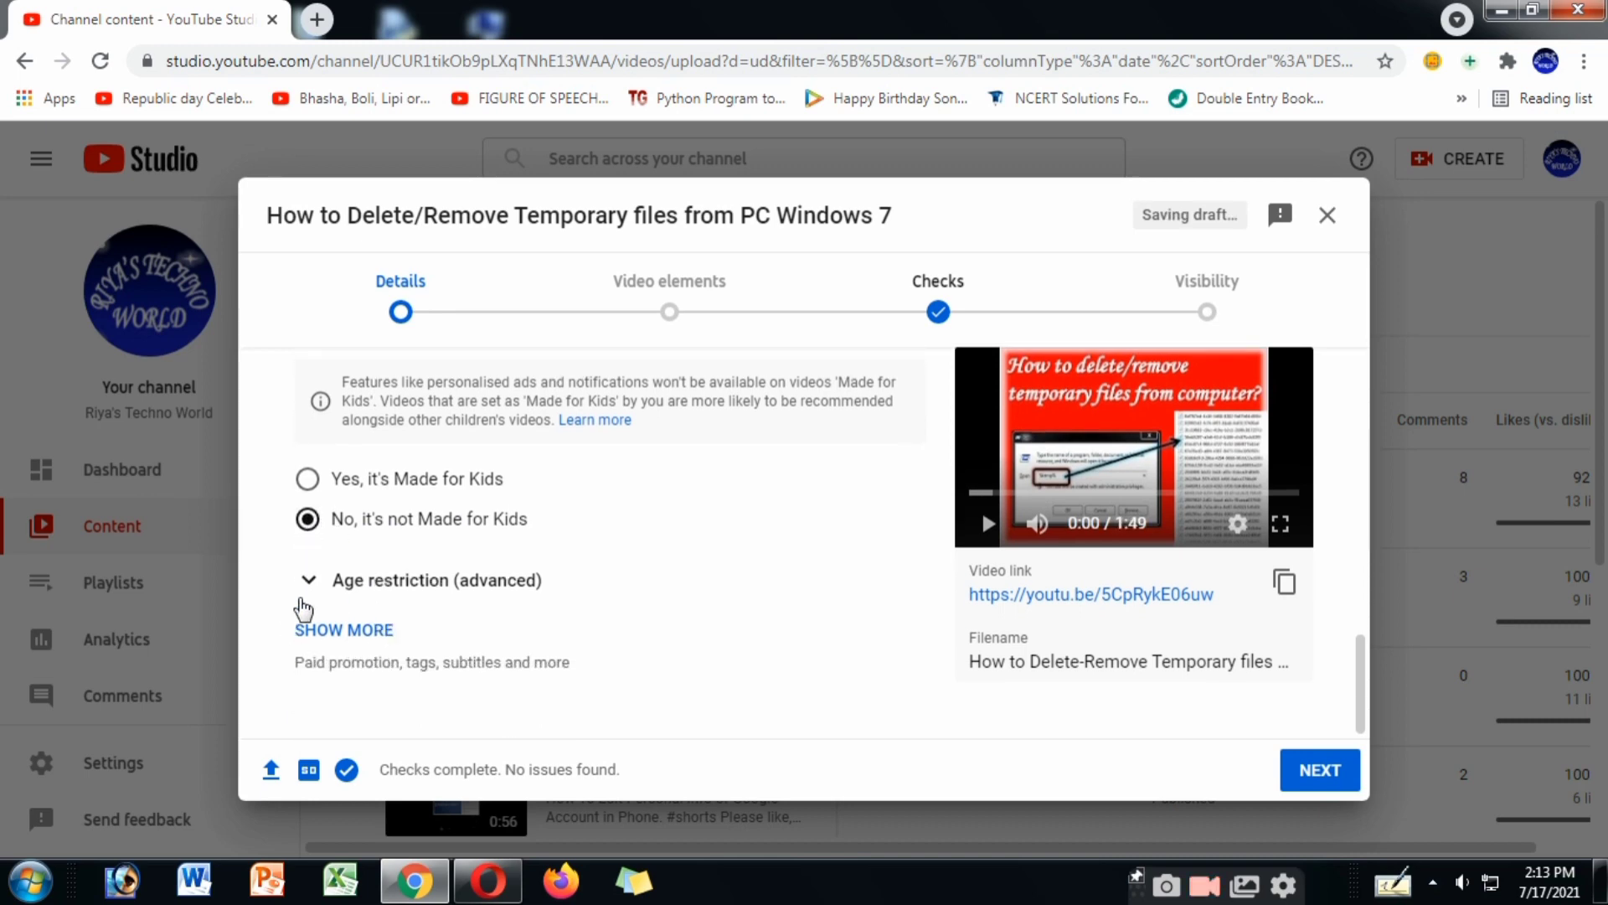
{"action": "left_click", "coordinate": [339, 628]}
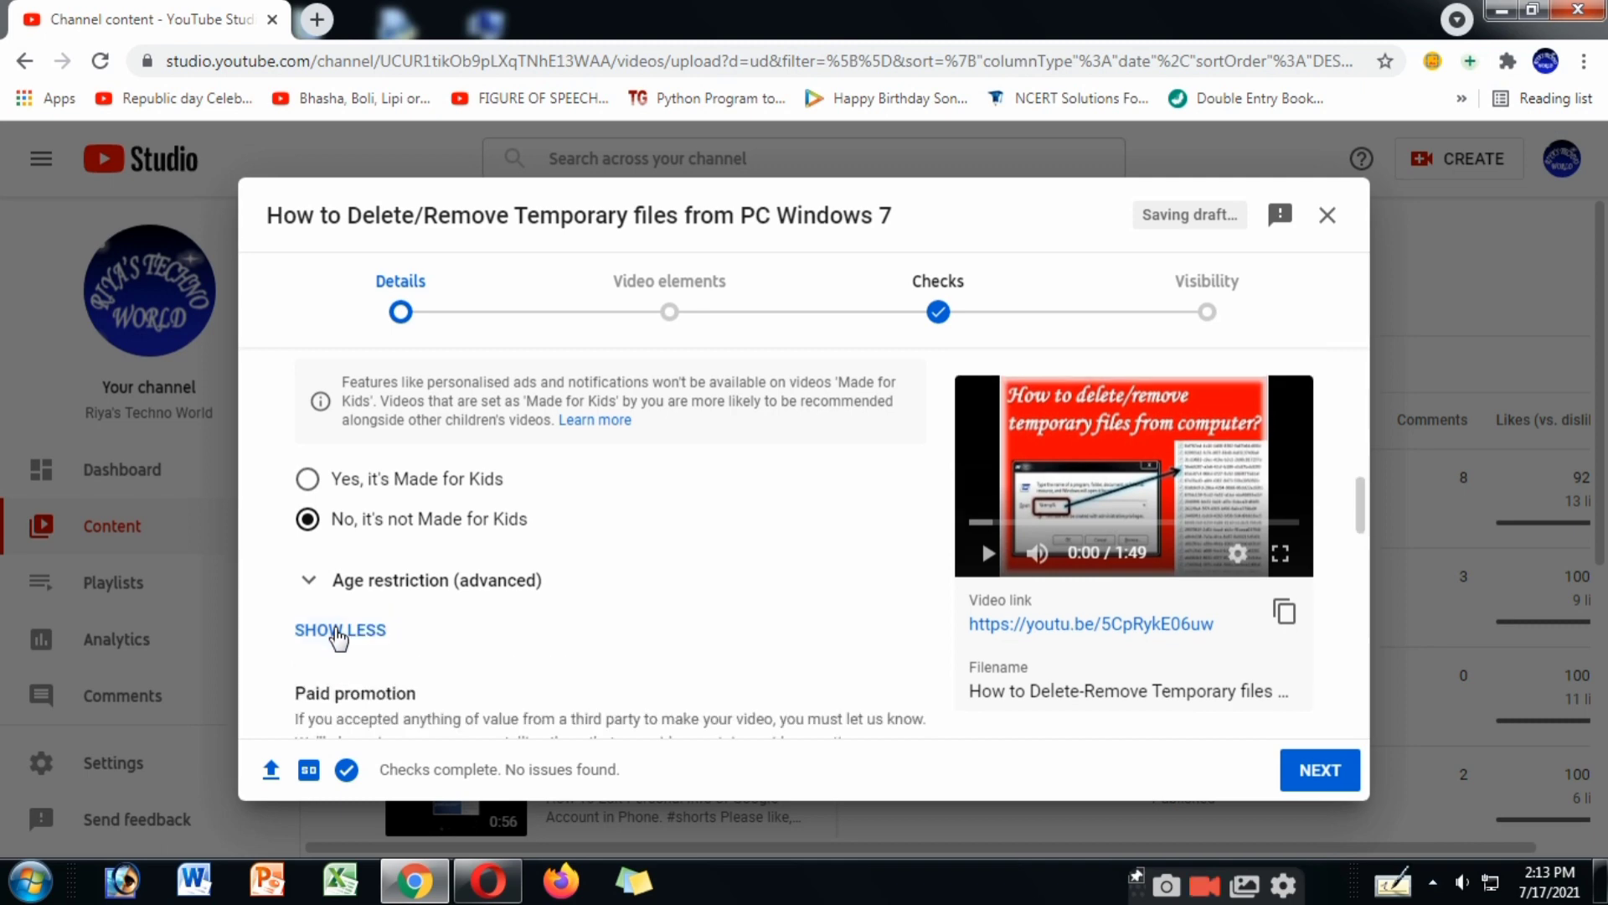
{"action": "scroll", "coordinate": [342, 634], "scroll_direction": "down", "scroll_amount": 3}
{"action": "scroll", "coordinate": [342, 634], "scroll_direction": "down", "scroll_amount": 3}
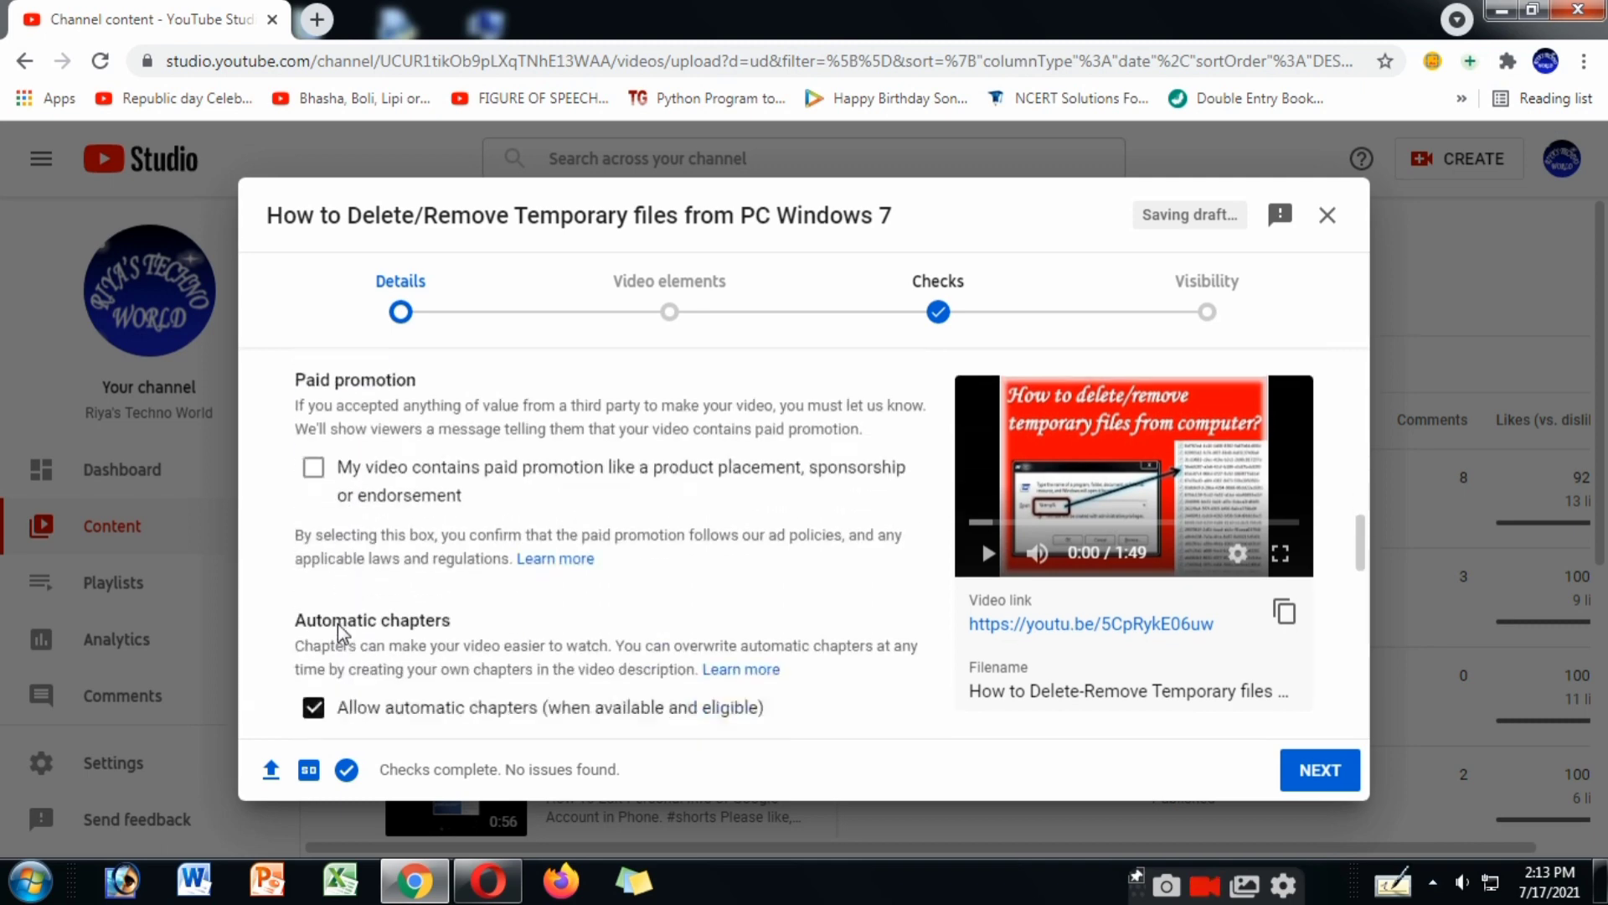
{"action": "scroll", "coordinate": [376, 497], "scroll_direction": "up", "scroll_amount": 2}
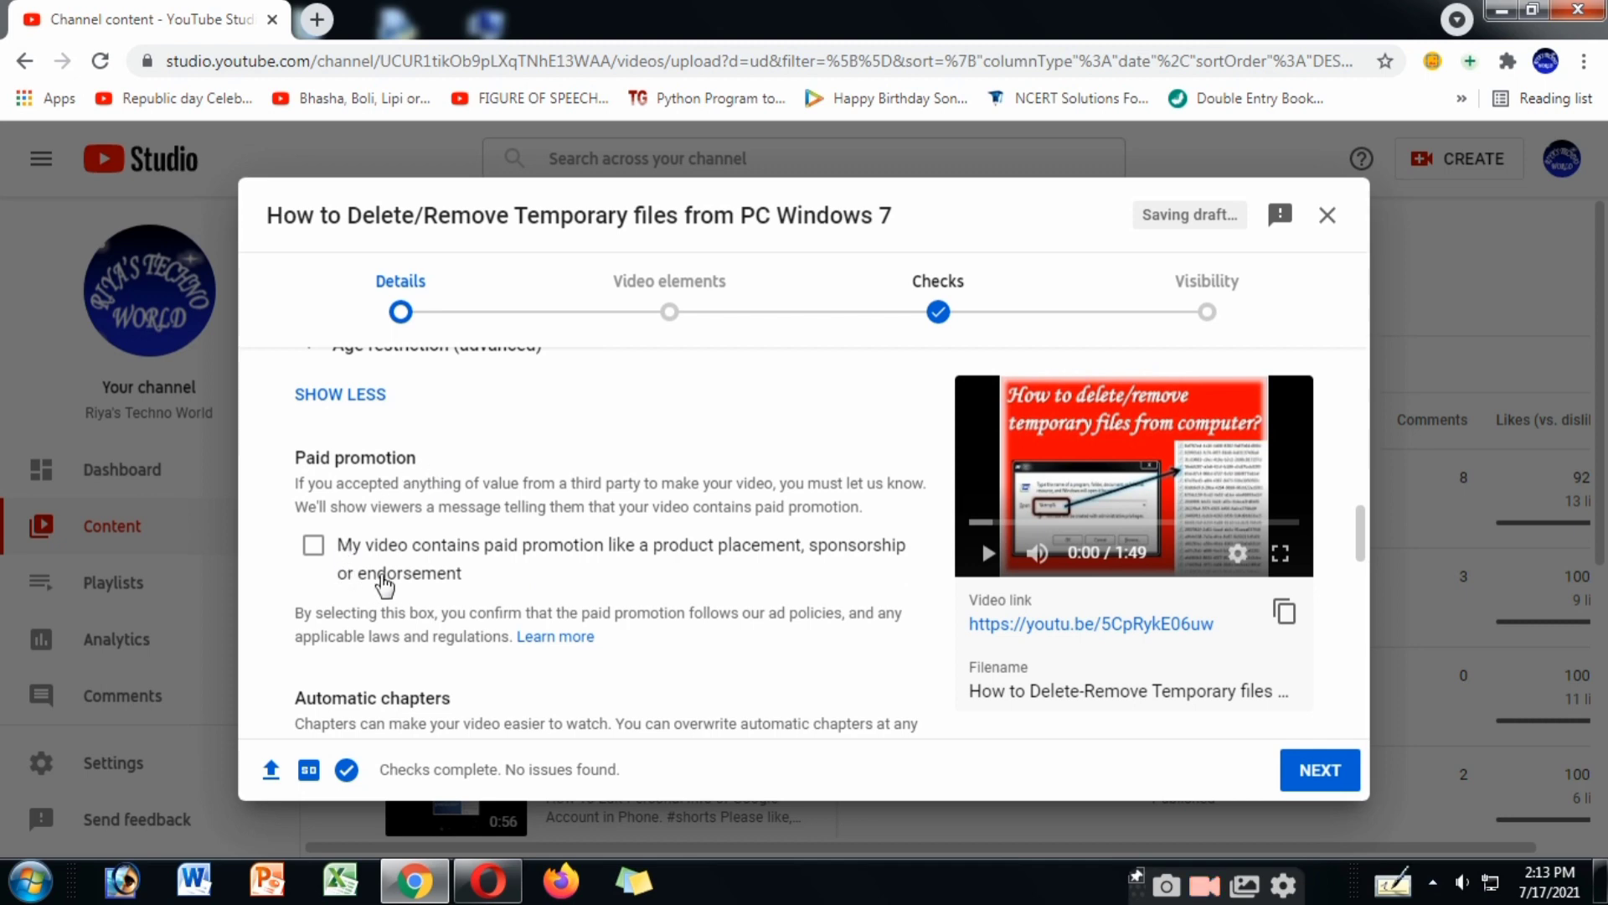
{"action": "scroll", "coordinate": [381, 580], "scroll_direction": "down", "scroll_amount": 3}
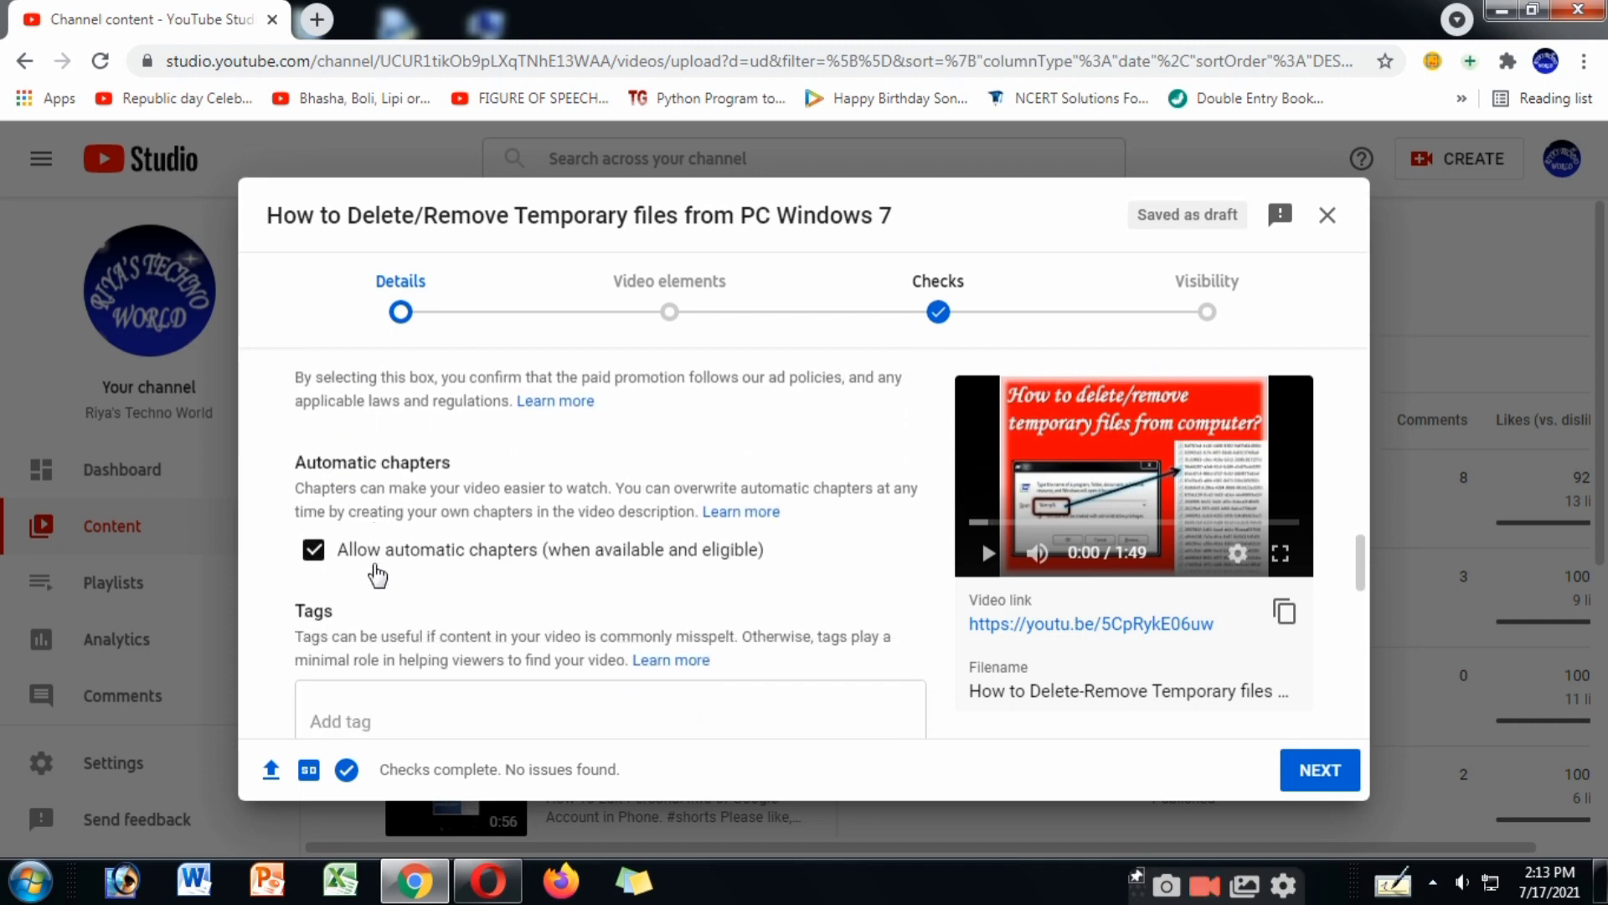
{"action": "scroll", "coordinate": [378, 575], "scroll_direction": "down", "scroll_amount": 2}
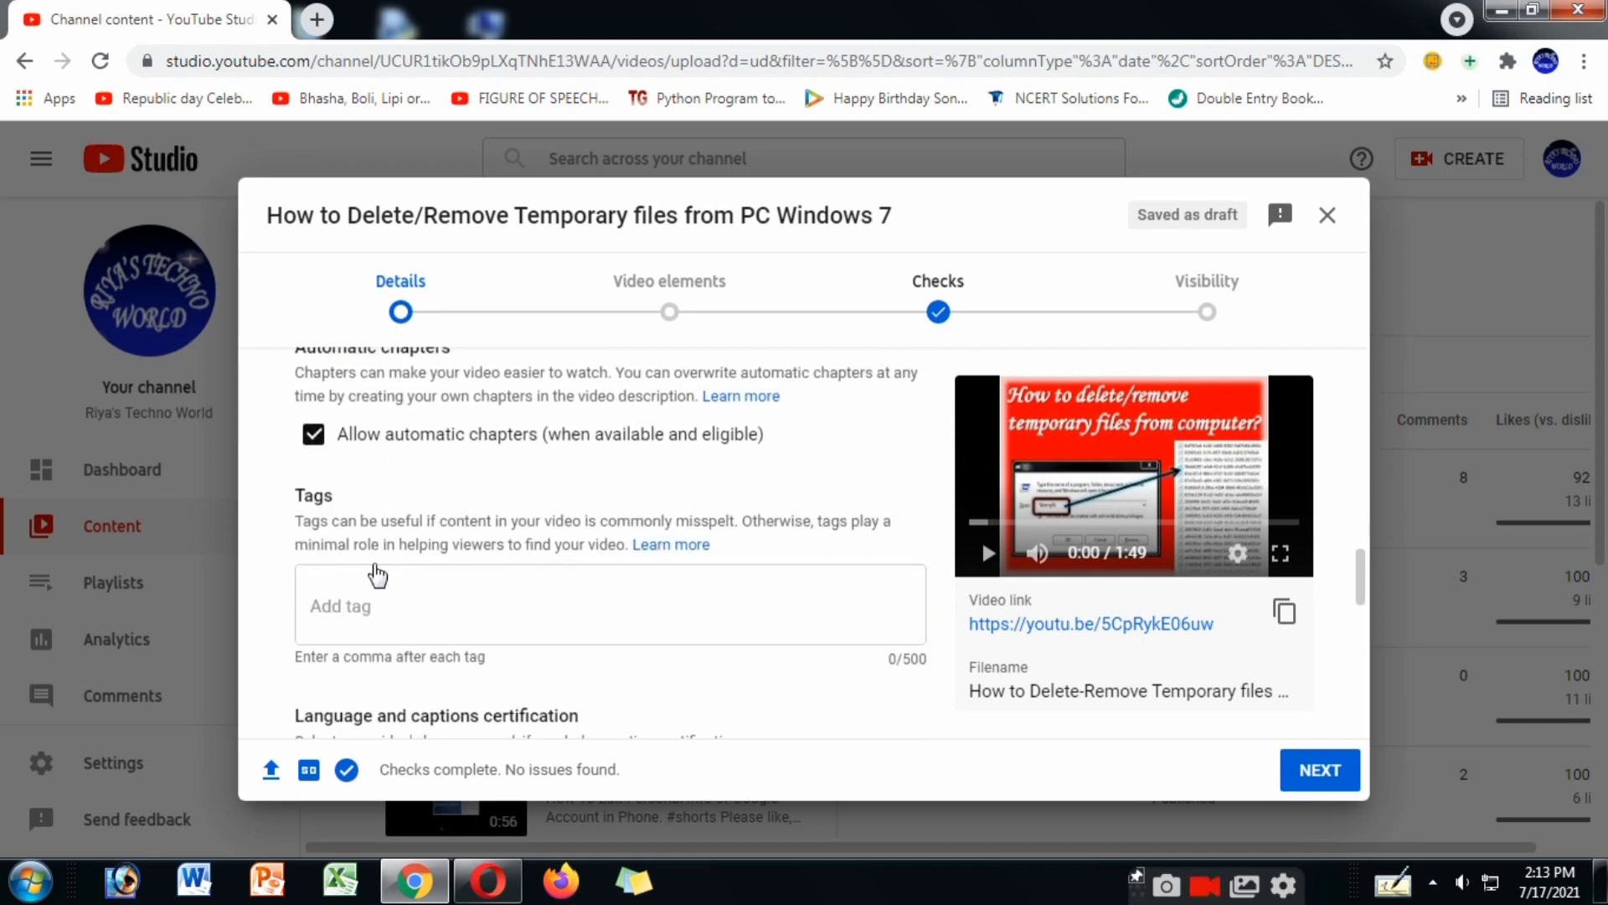
{"action": "scroll", "coordinate": [372, 542], "scroll_direction": "down", "scroll_amount": 2}
{"action": "scroll", "coordinate": [371, 543], "scroll_direction": "up", "scroll_amount": 2}
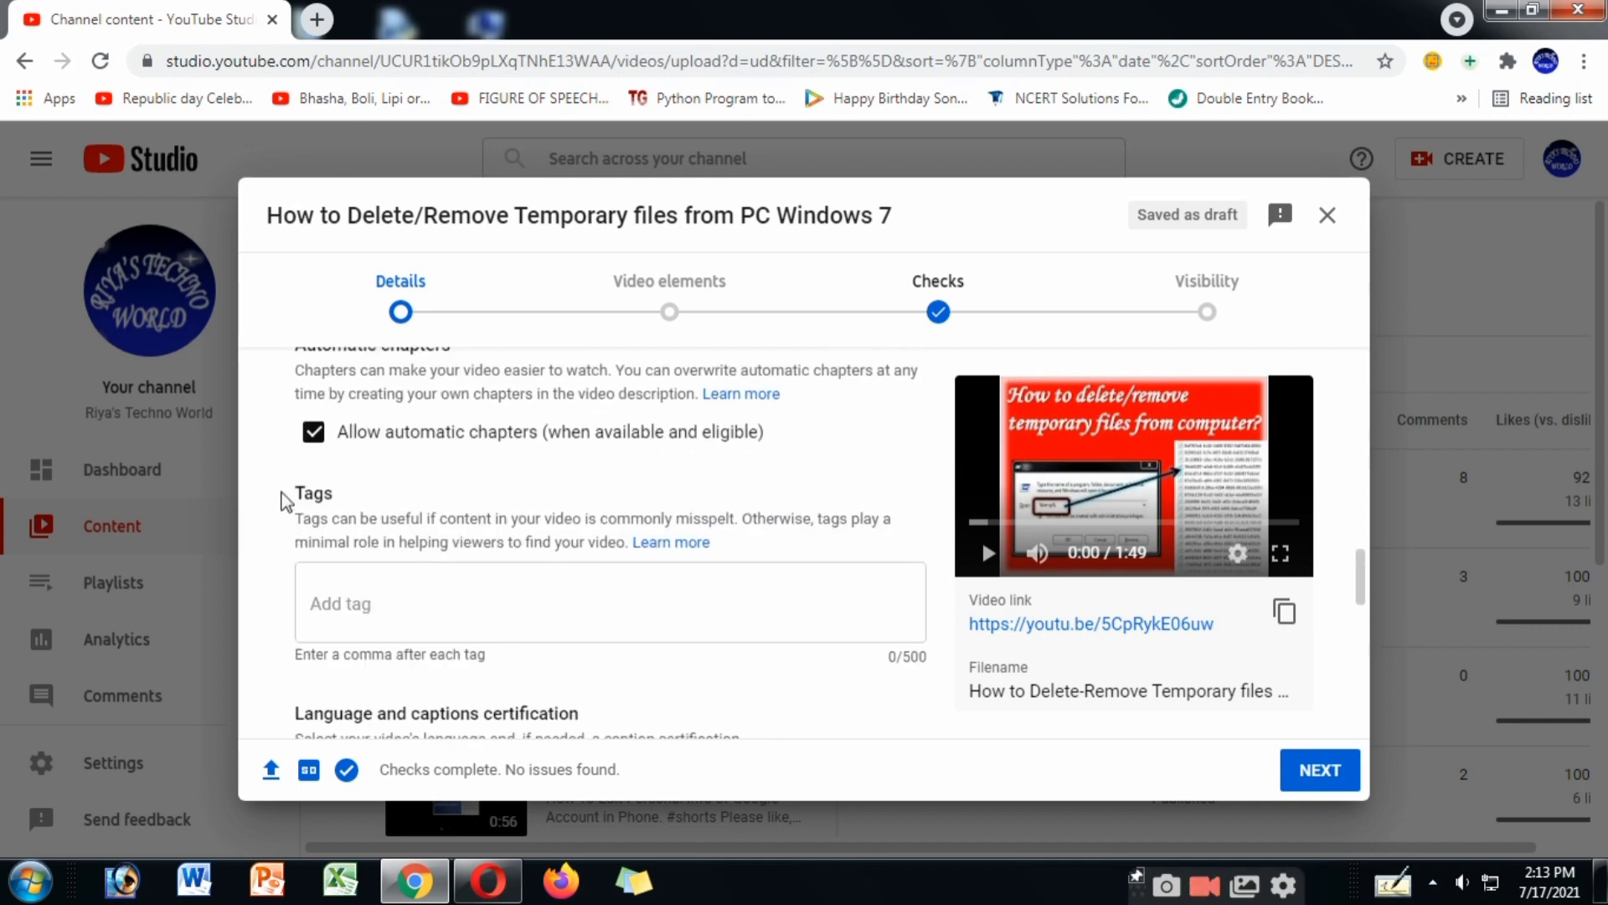
{"action": "scroll", "coordinate": [358, 531], "scroll_direction": "down", "scroll_amount": 2}
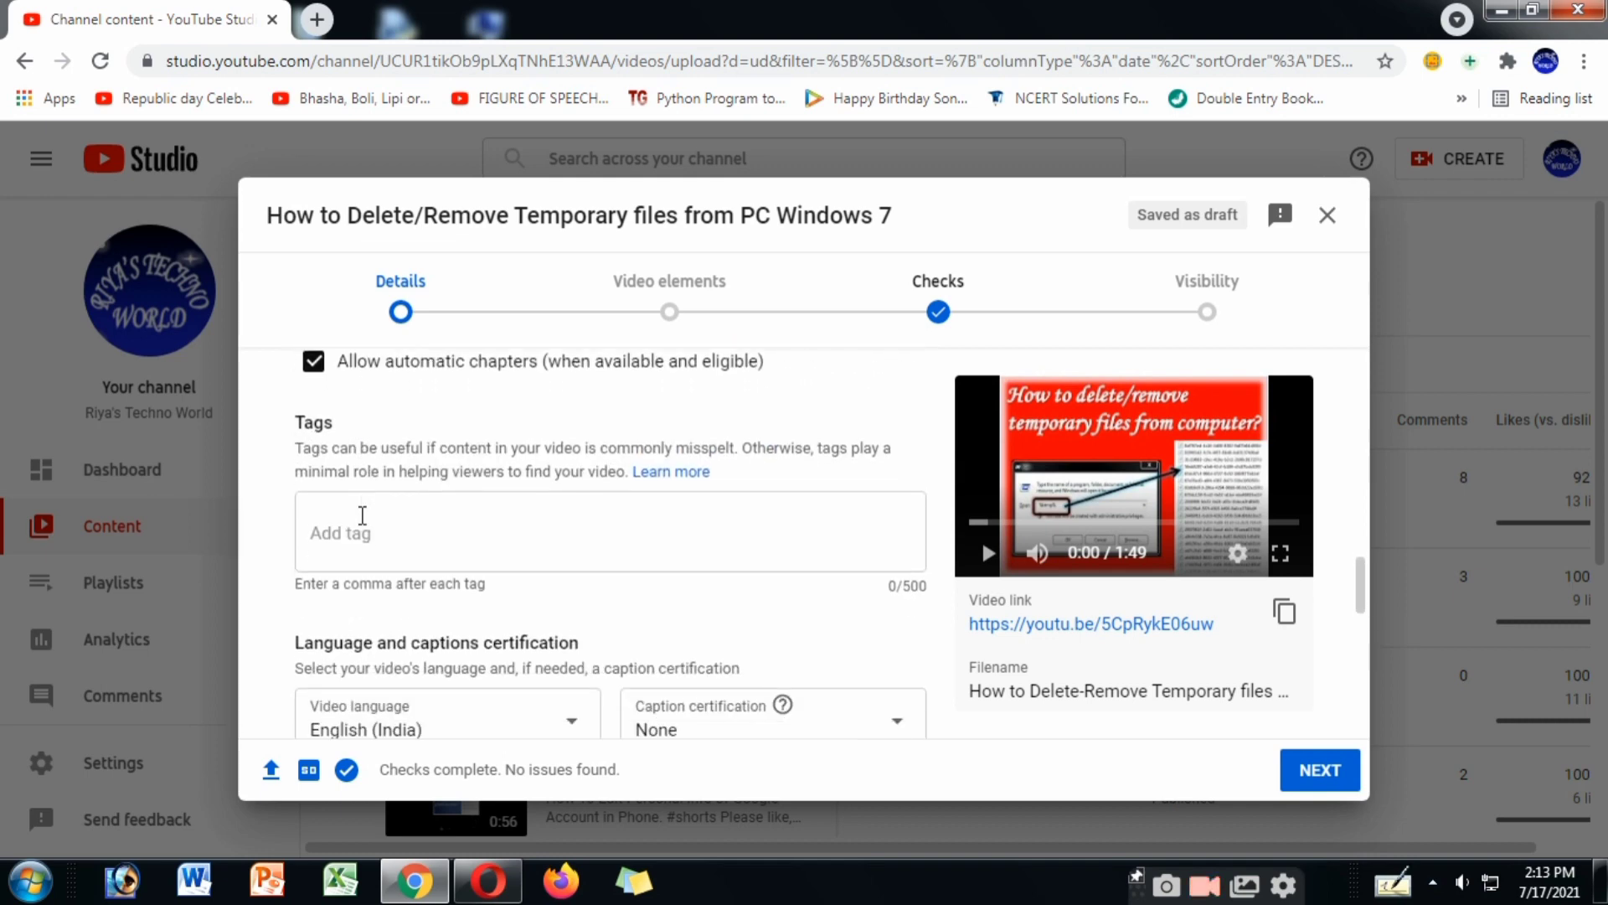
{"action": "left_click", "coordinate": [360, 494]}
Review the language, recording date, licence, Shorts sampling, category, and comments and ratings settings
{"action": "scroll", "coordinate": [361, 494], "scroll_direction": "down", "scroll_amount": 2}
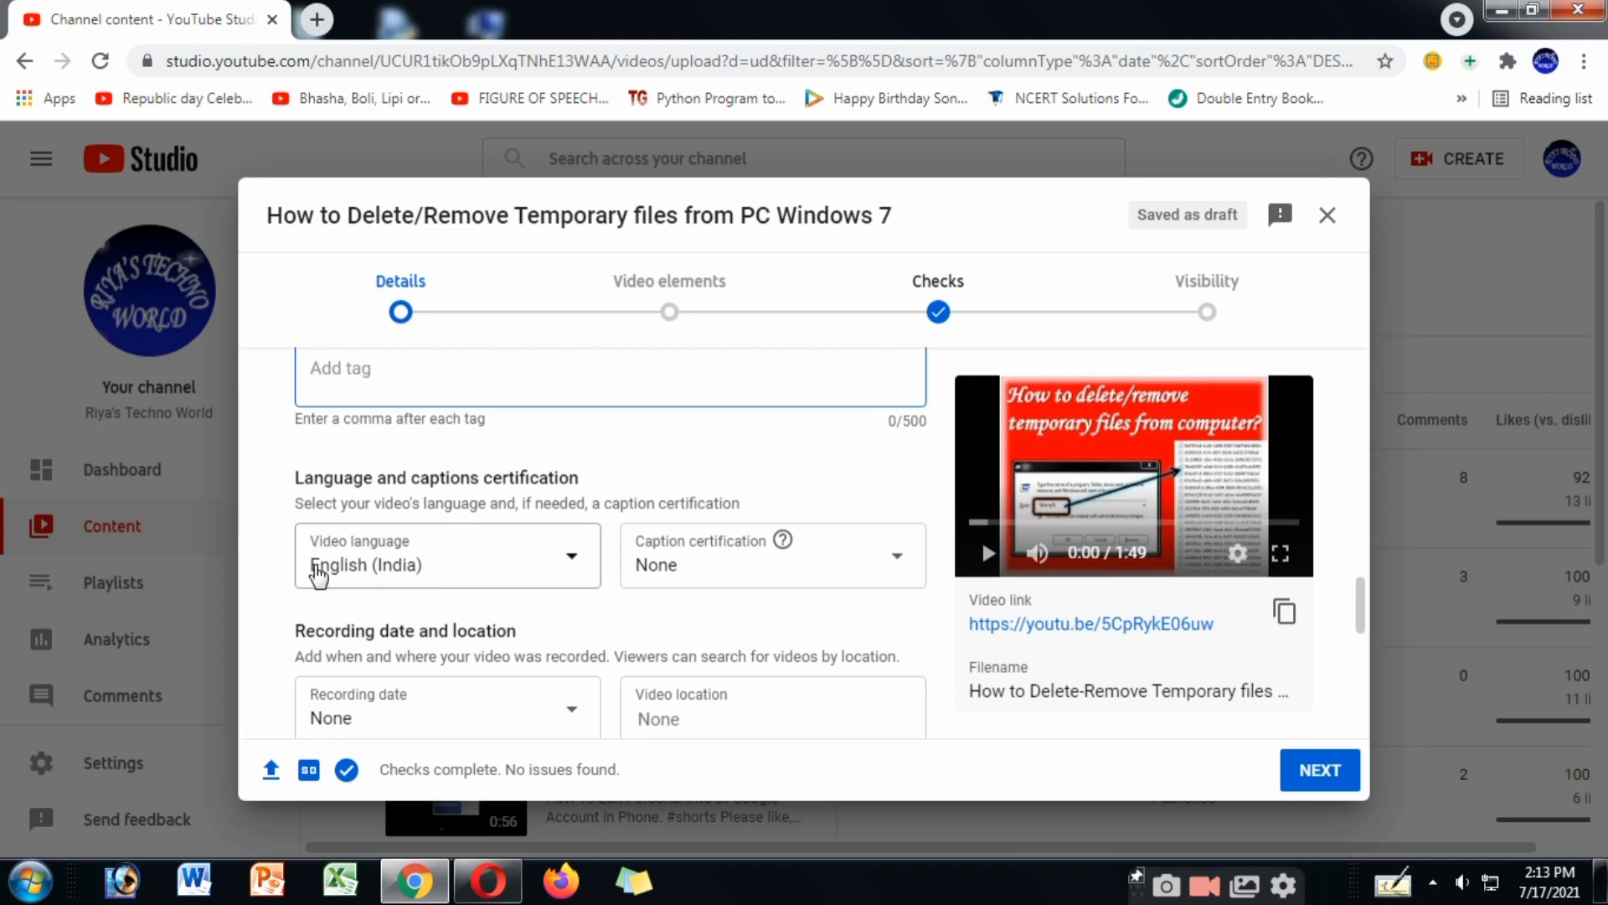
{"action": "scroll", "coordinate": [394, 596], "scroll_direction": "down", "scroll_amount": 2}
{"action": "scroll", "coordinate": [393, 597], "scroll_direction": "down", "scroll_amount": 2}
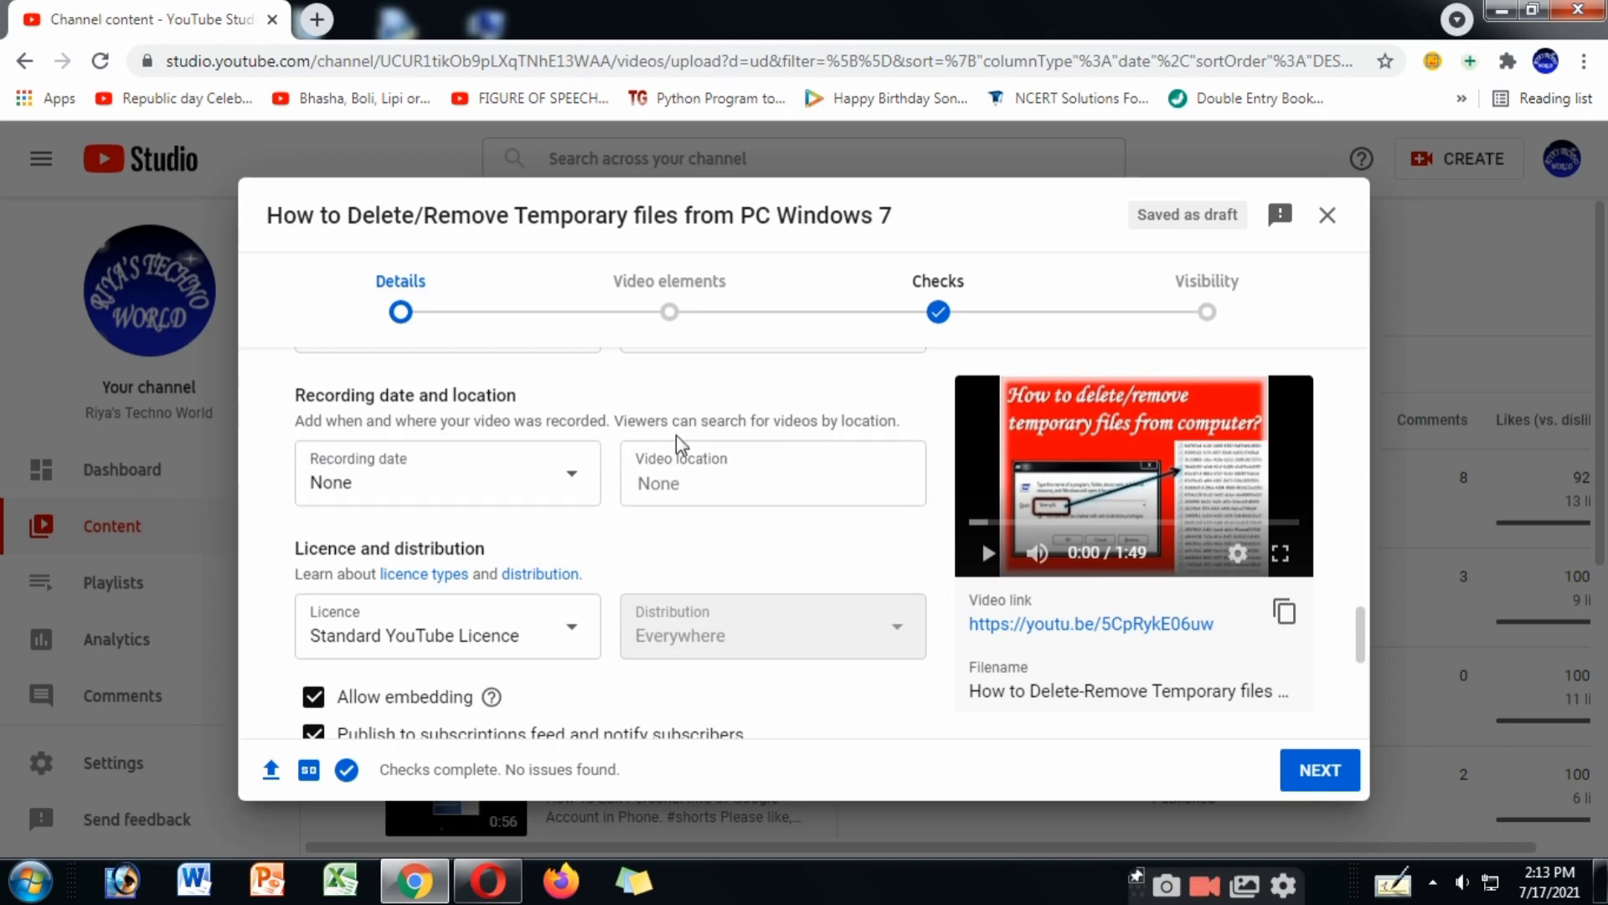
{"action": "scroll", "coordinate": [587, 553], "scroll_direction": "down", "scroll_amount": 2}
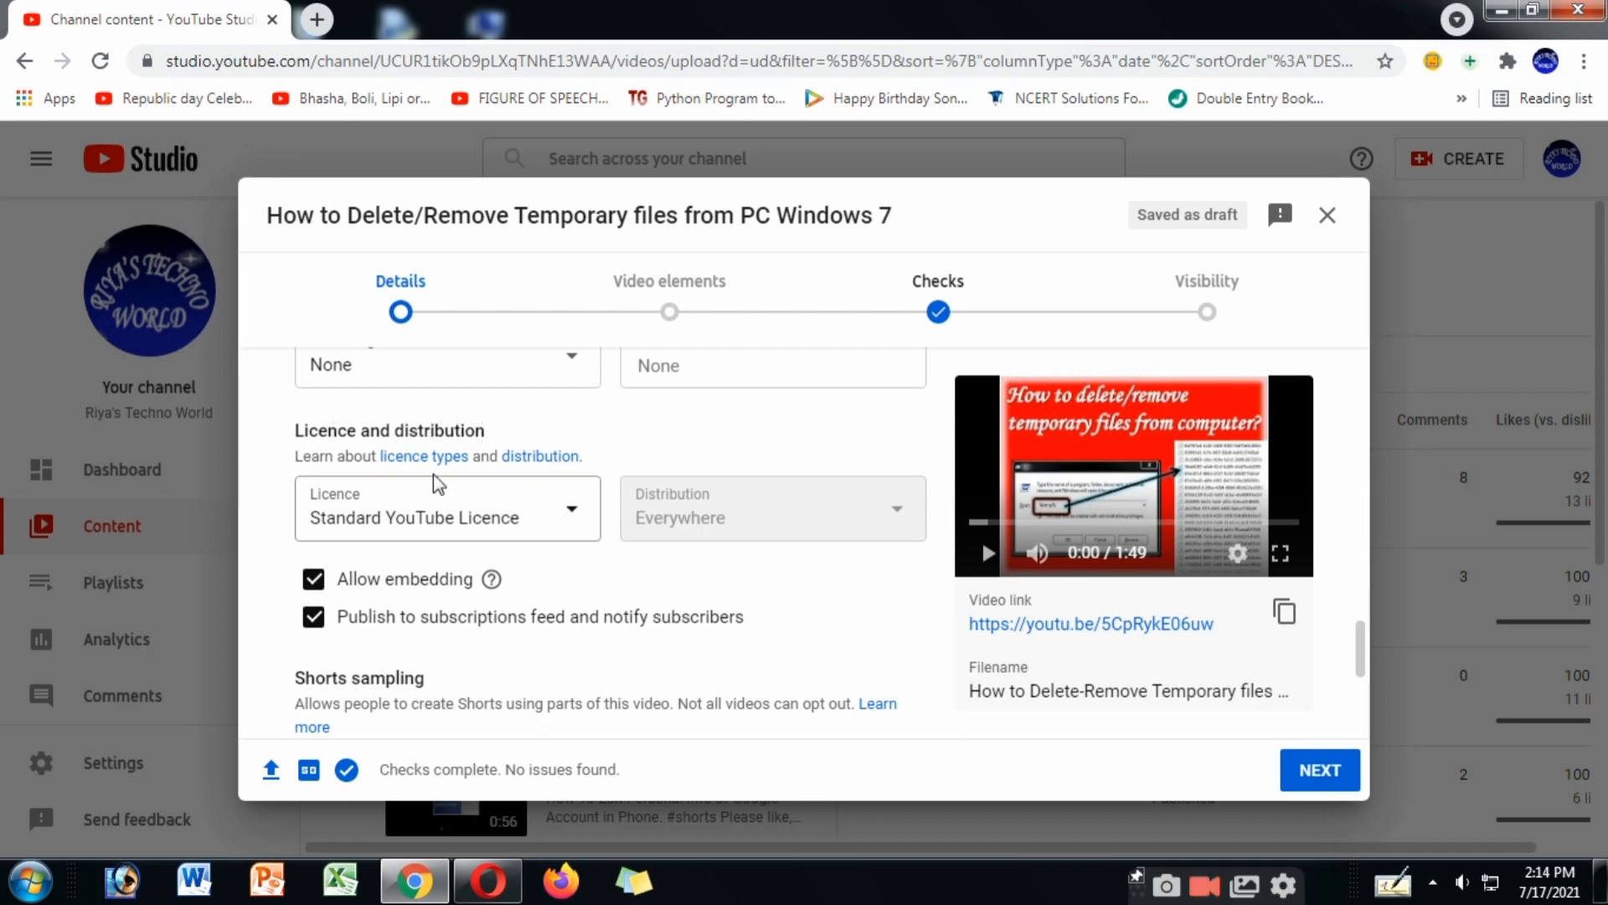
{"action": "scroll", "coordinate": [437, 500], "scroll_direction": "down", "scroll_amount": 1}
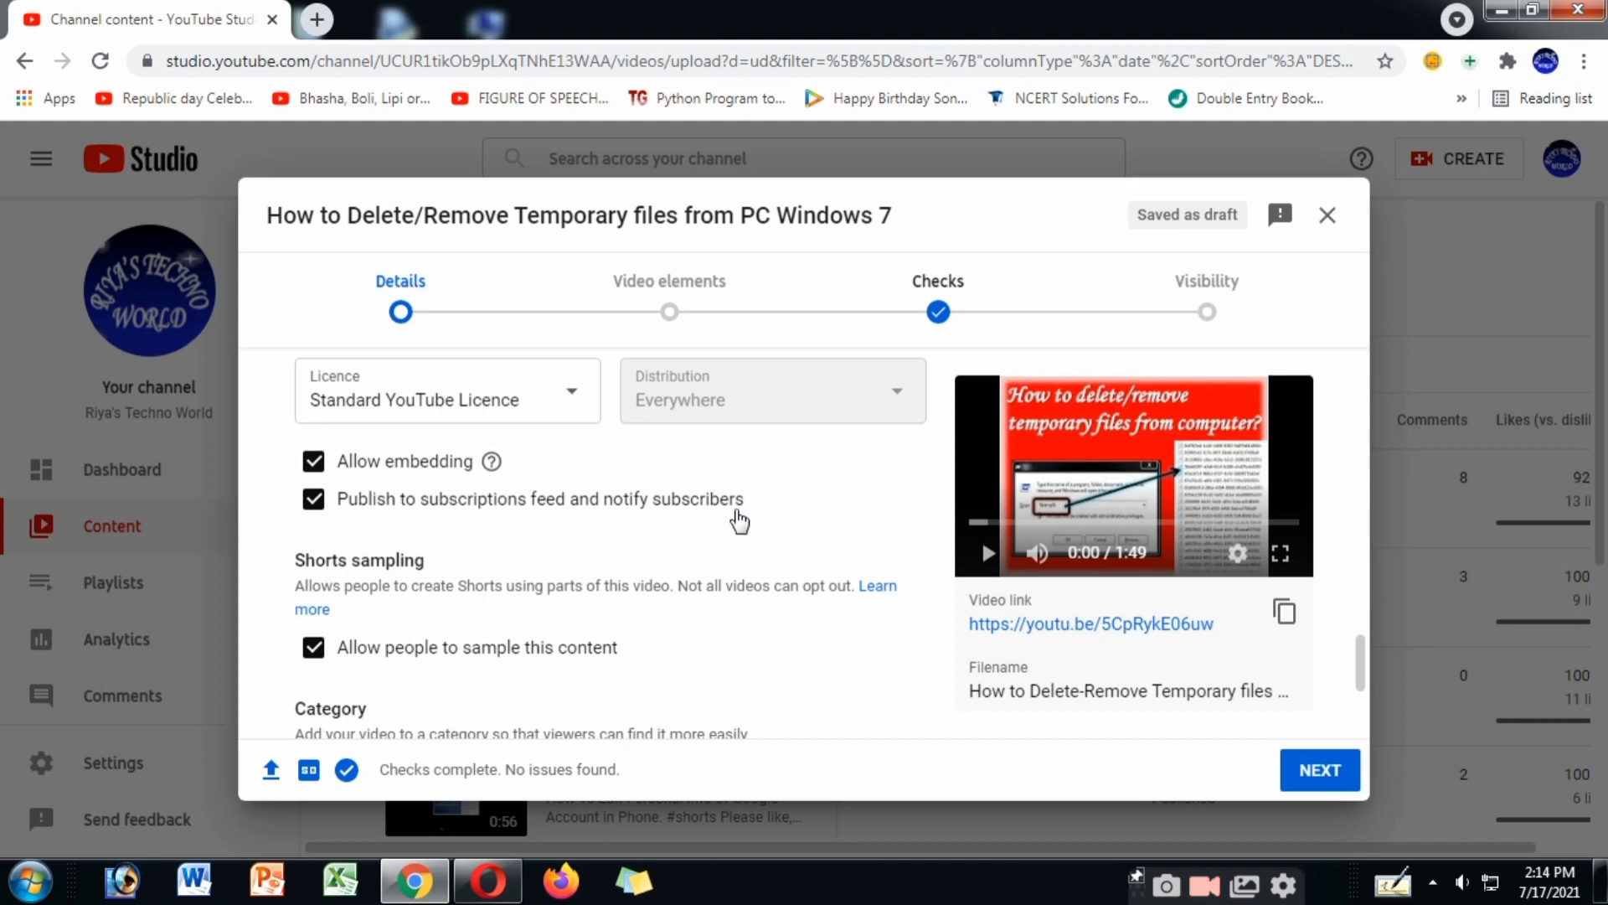
{"action": "scroll", "coordinate": [713, 529], "scroll_direction": "down", "scroll_amount": 1}
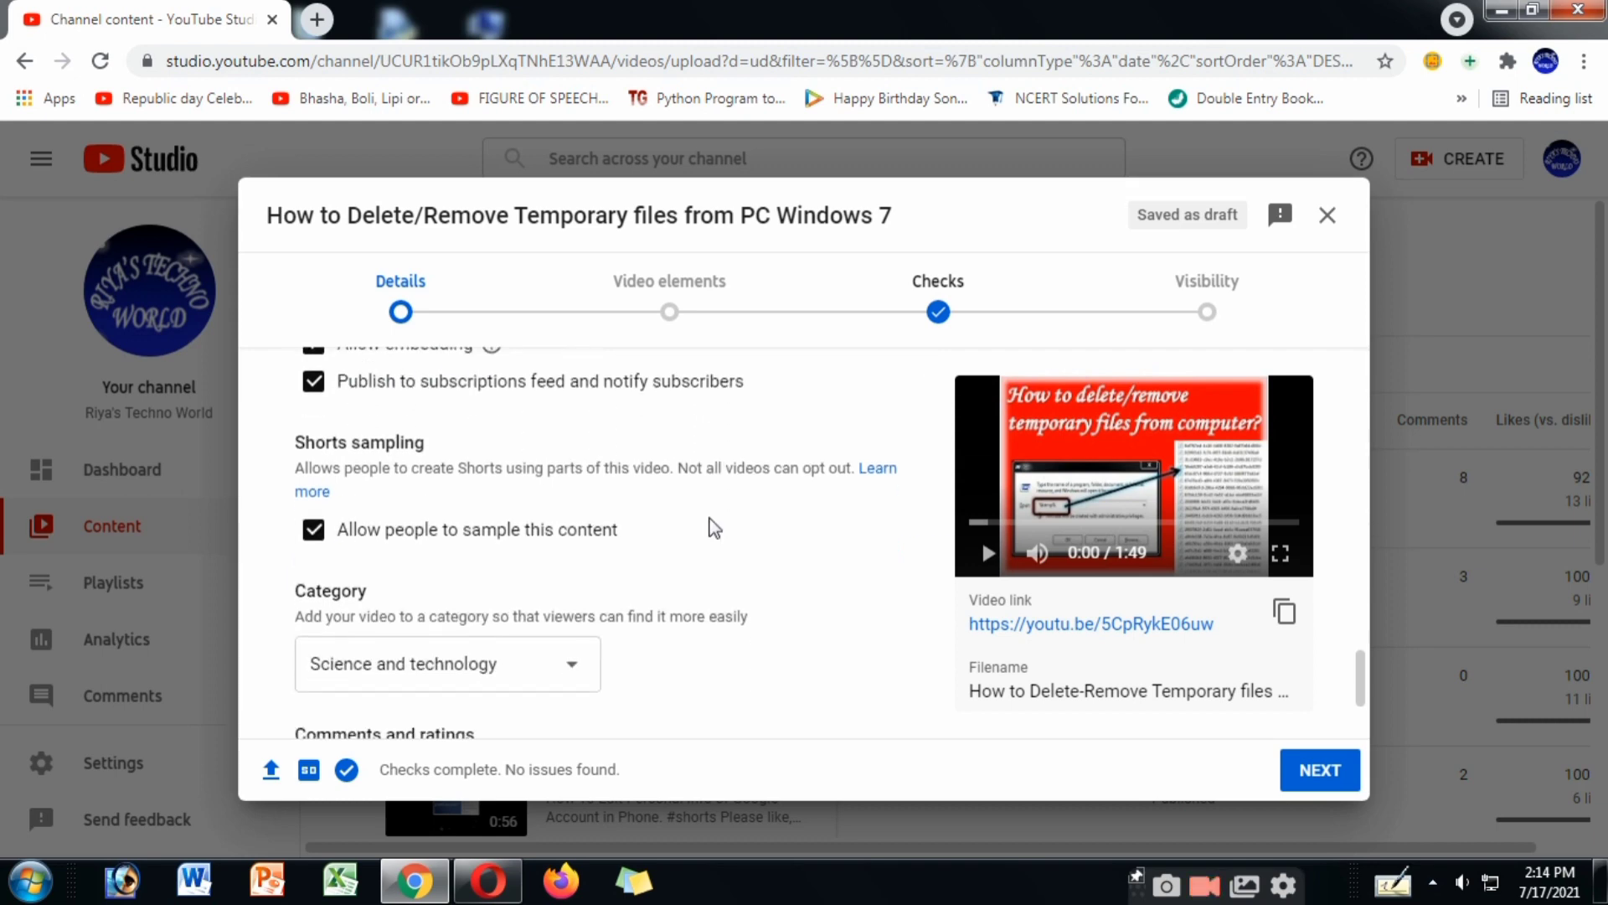
{"action": "scroll", "coordinate": [575, 557], "scroll_direction": "down", "scroll_amount": 1}
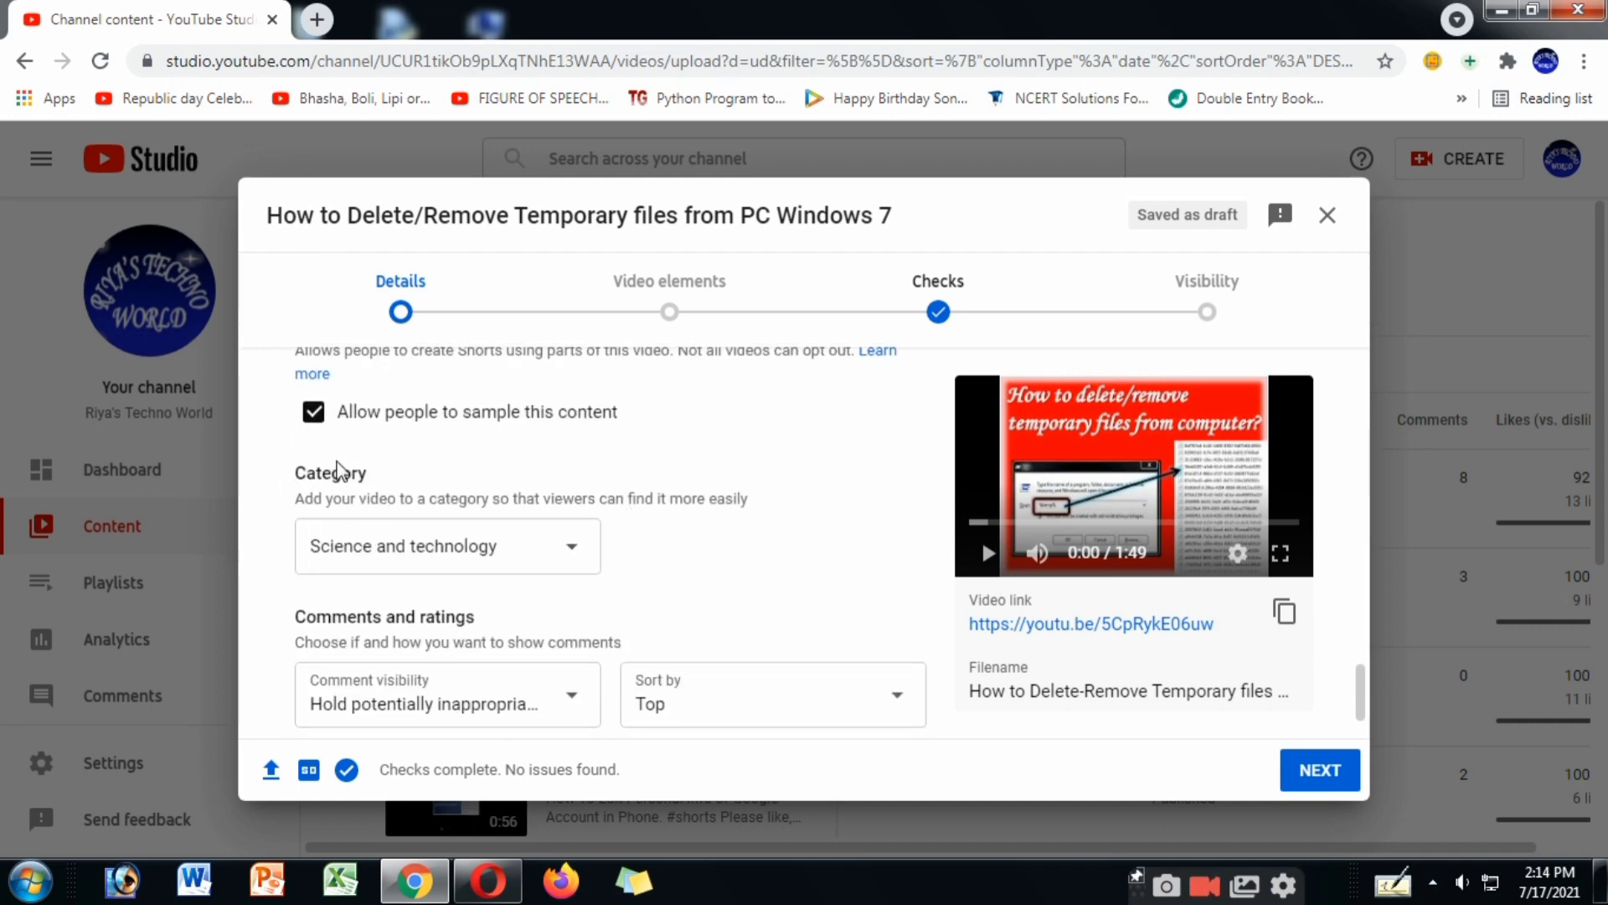
{"action": "scroll", "coordinate": [409, 527], "scroll_direction": "down", "scroll_amount": 1}
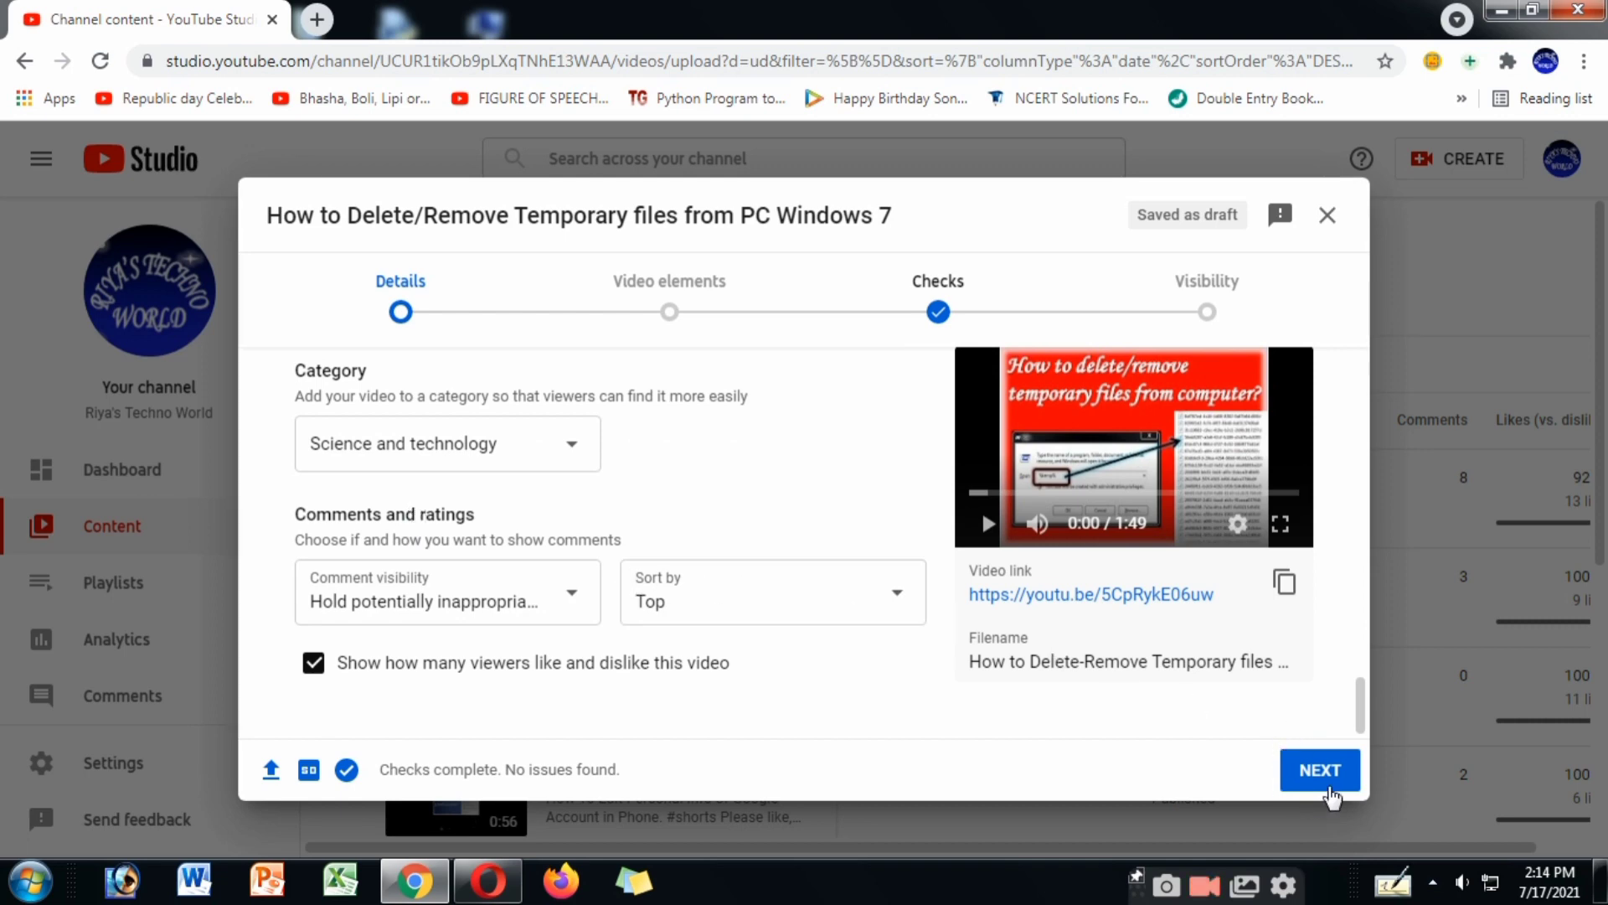
Start adding English (India) subtitles with Auto-sync and choose to upload a subtitle file without timing
{"action": "left_click", "coordinate": [1313, 766]}
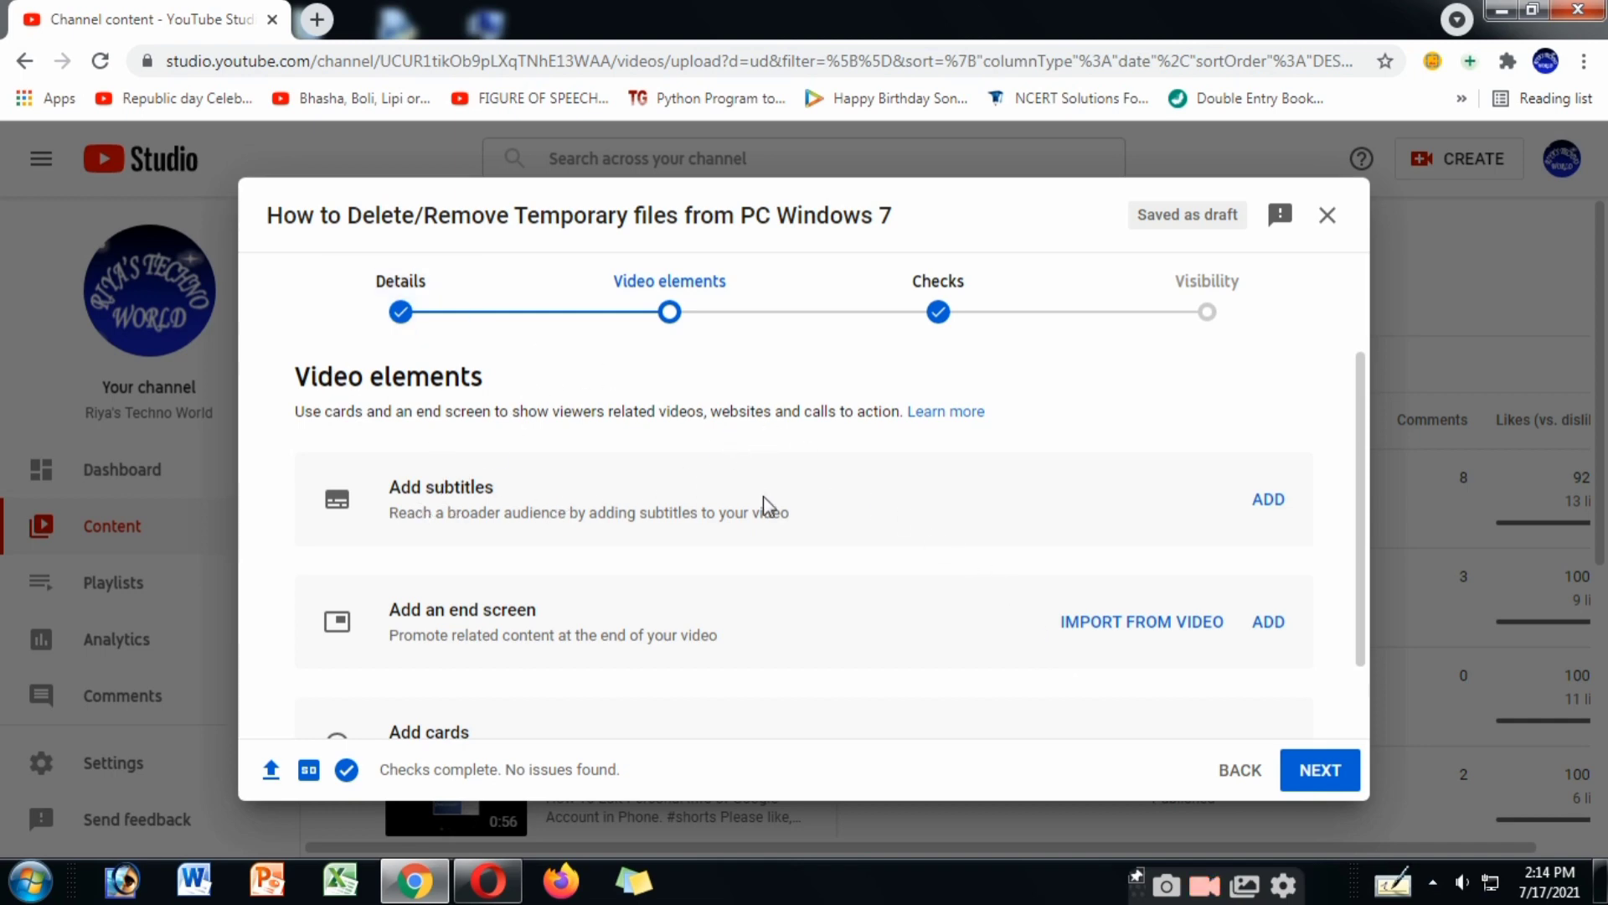
{"action": "left_click", "coordinate": [1267, 503]}
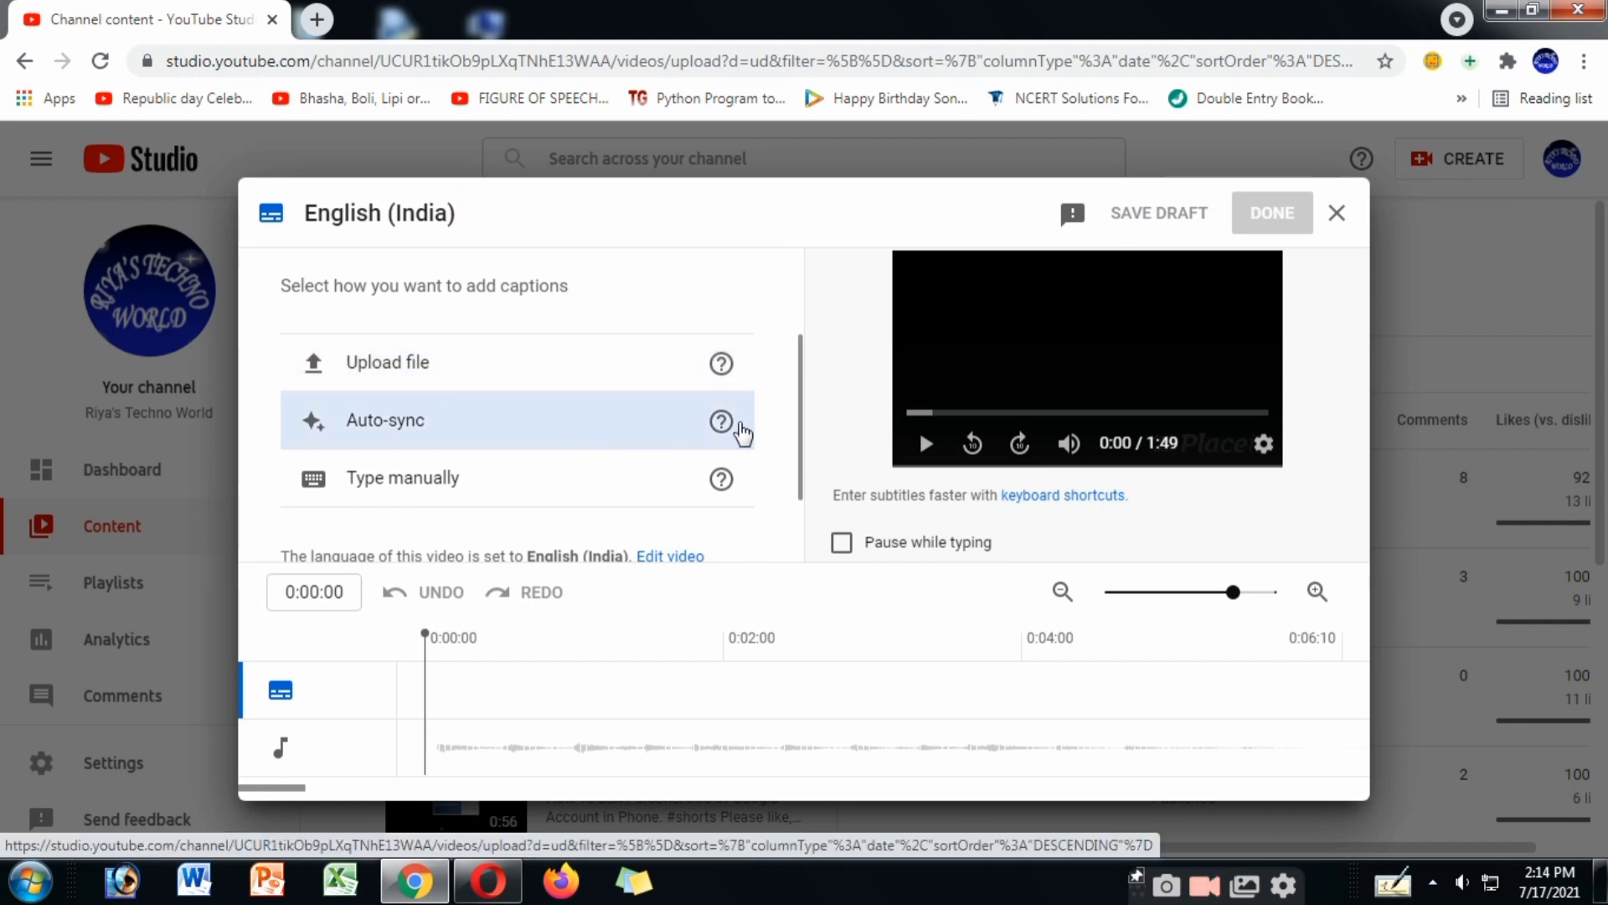
{"action": "mouse_move", "coordinate": [736, 430]}
{"action": "left_click", "coordinate": [665, 423]}
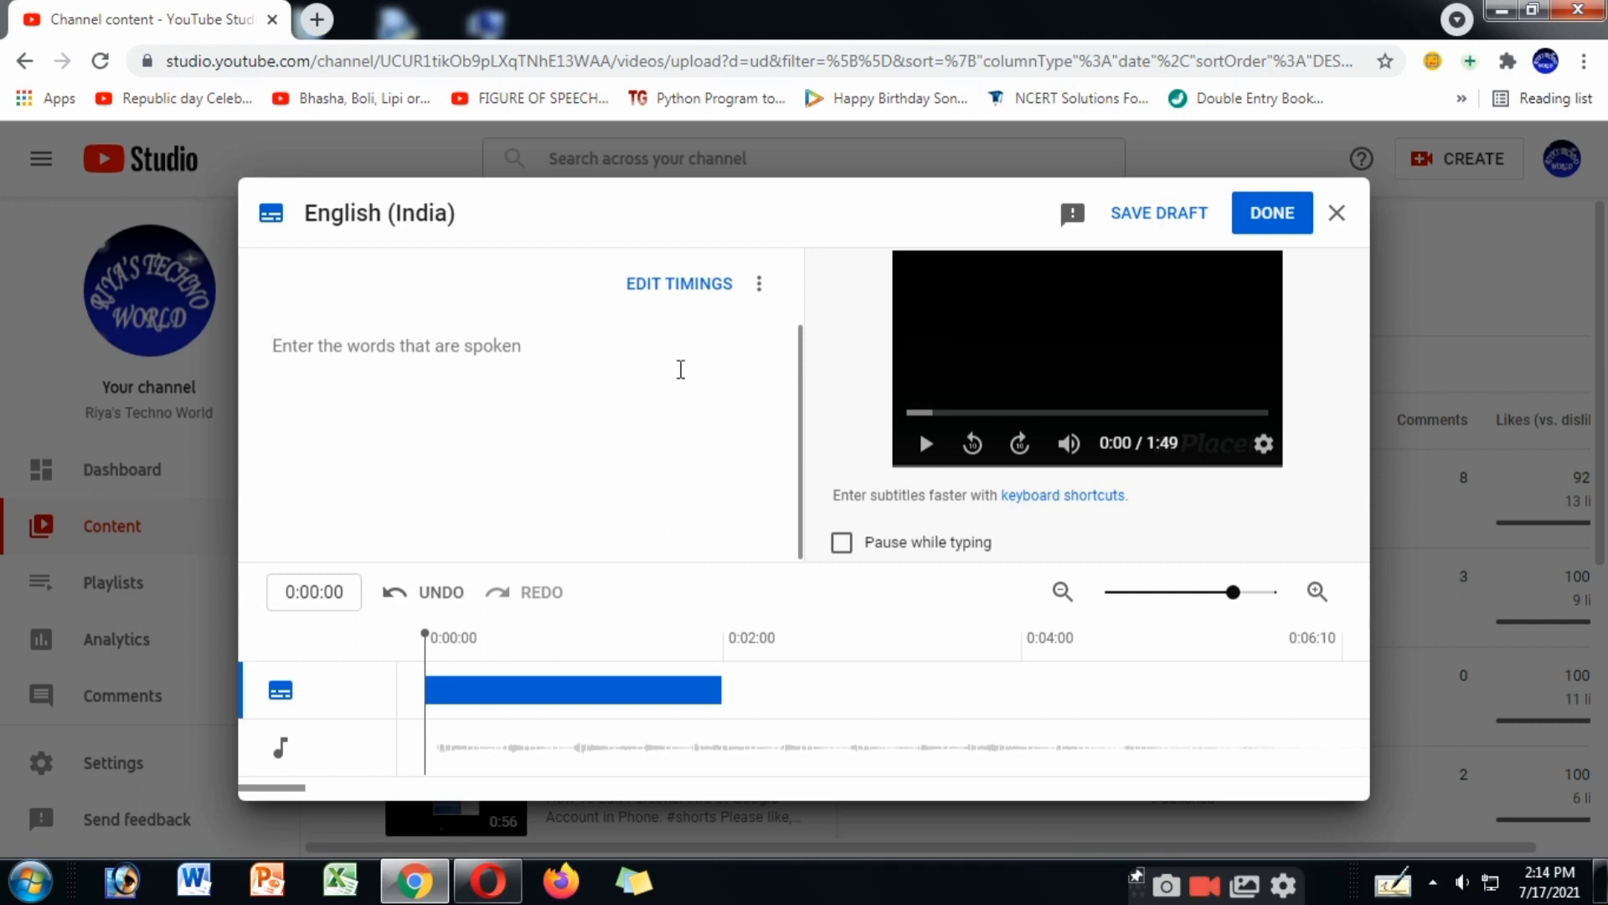
{"action": "left_click", "coordinate": [759, 283]}
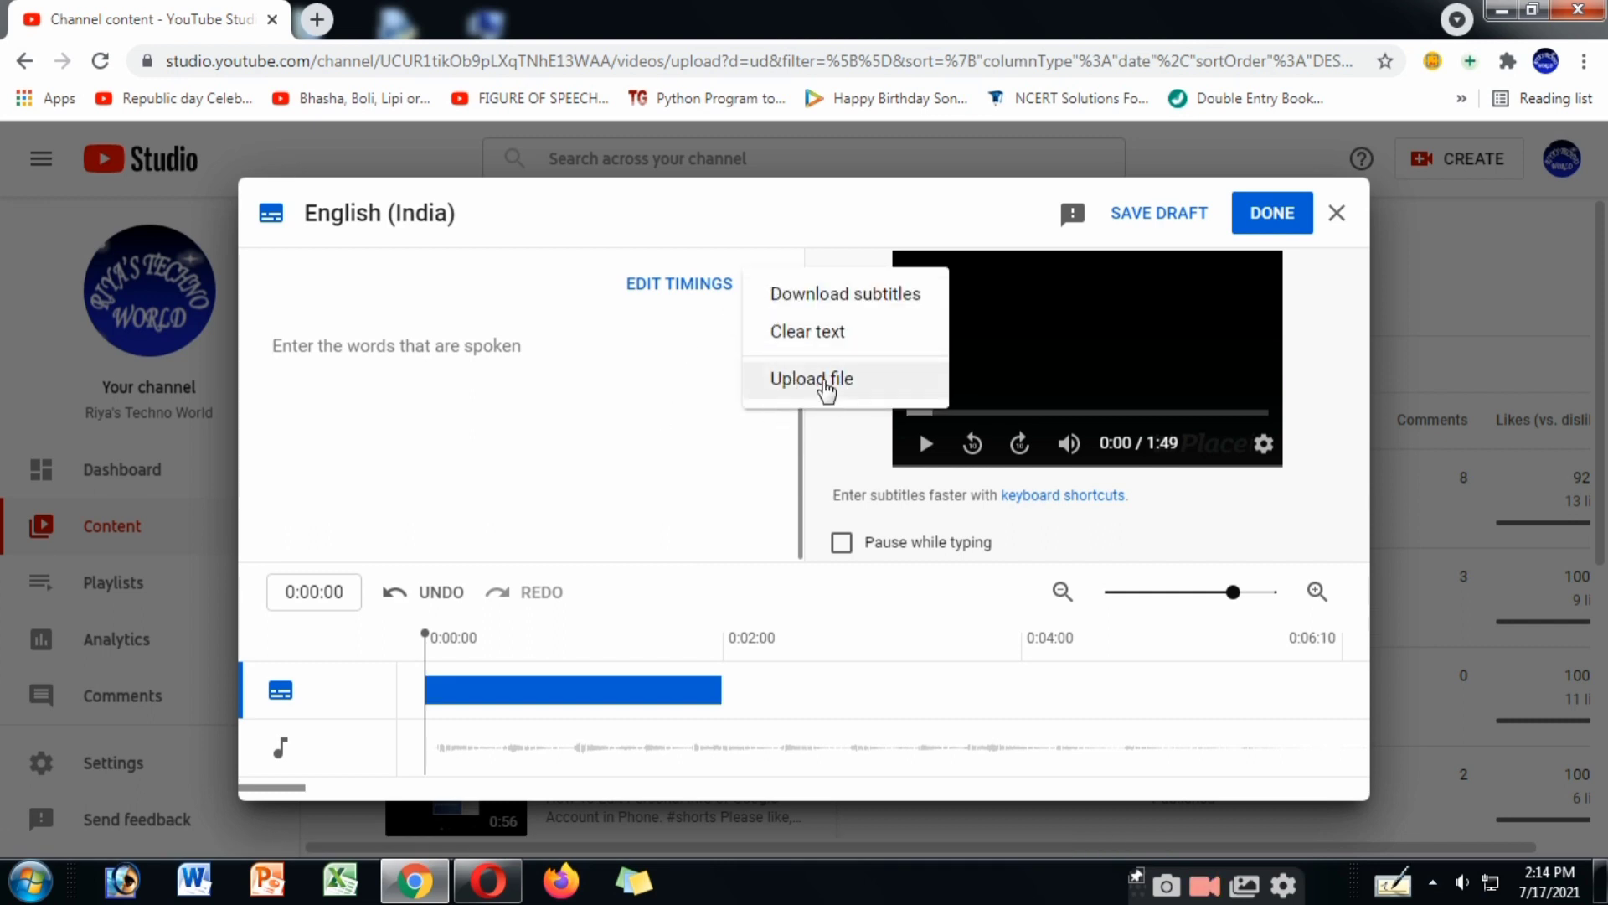
{"action": "left_click", "coordinate": [825, 383]}
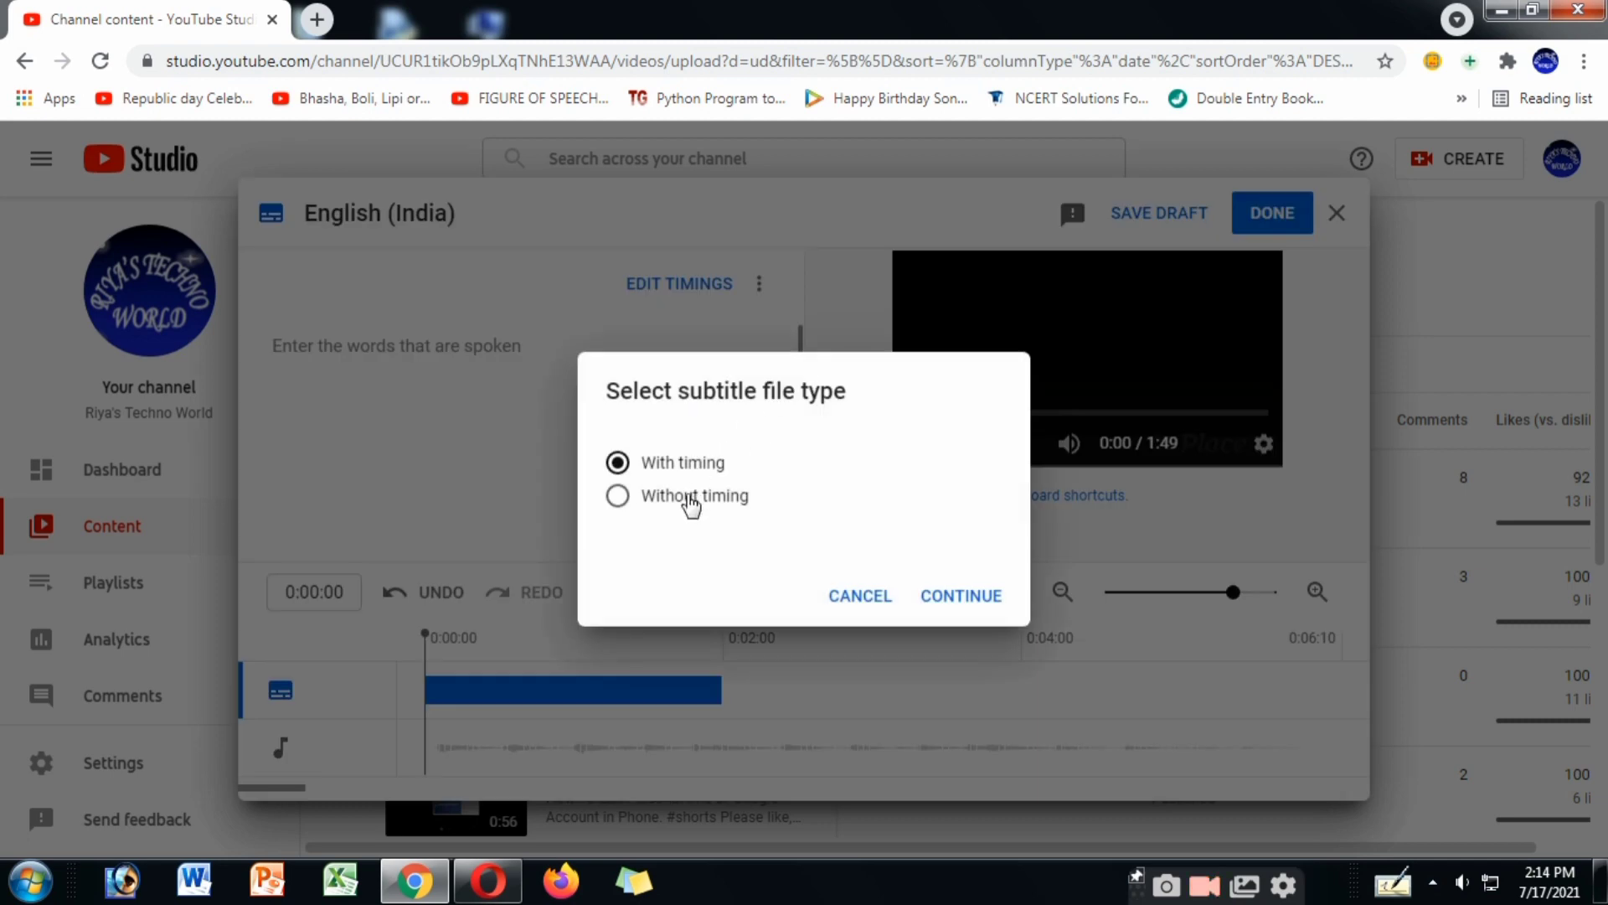
{"action": "left_click", "coordinate": [690, 498]}
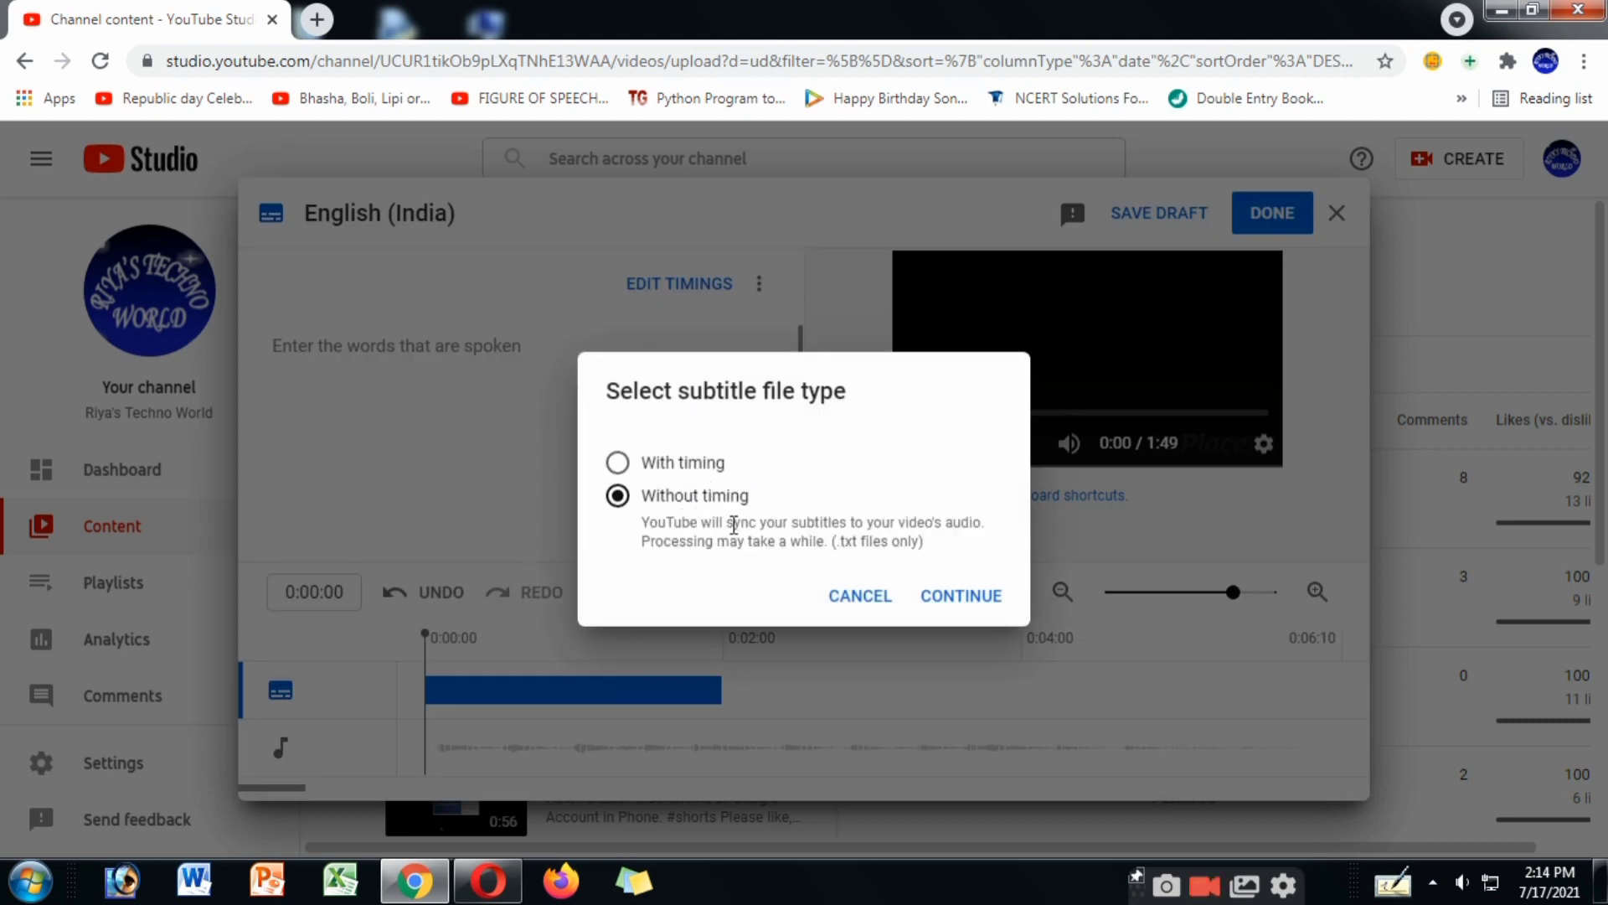
{"action": "left_click", "coordinate": [957, 598]}
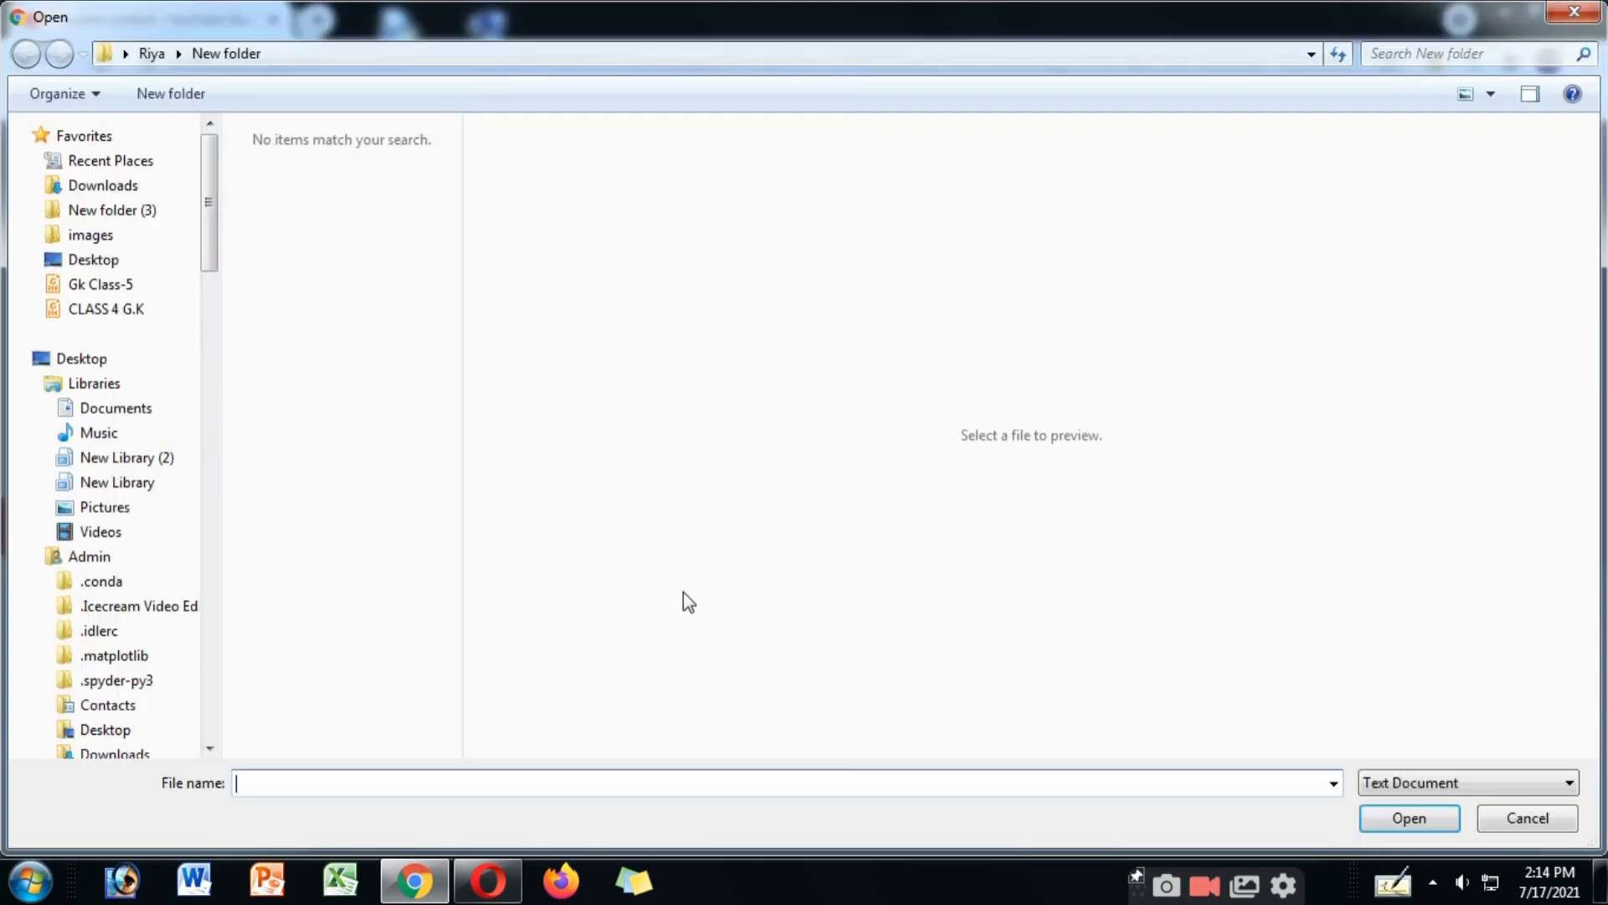
Load the text file "temprory files" from My Area > technoworld > Subtitles and captions as the subtitle text
{"action": "left_click", "coordinate": [159, 52]}
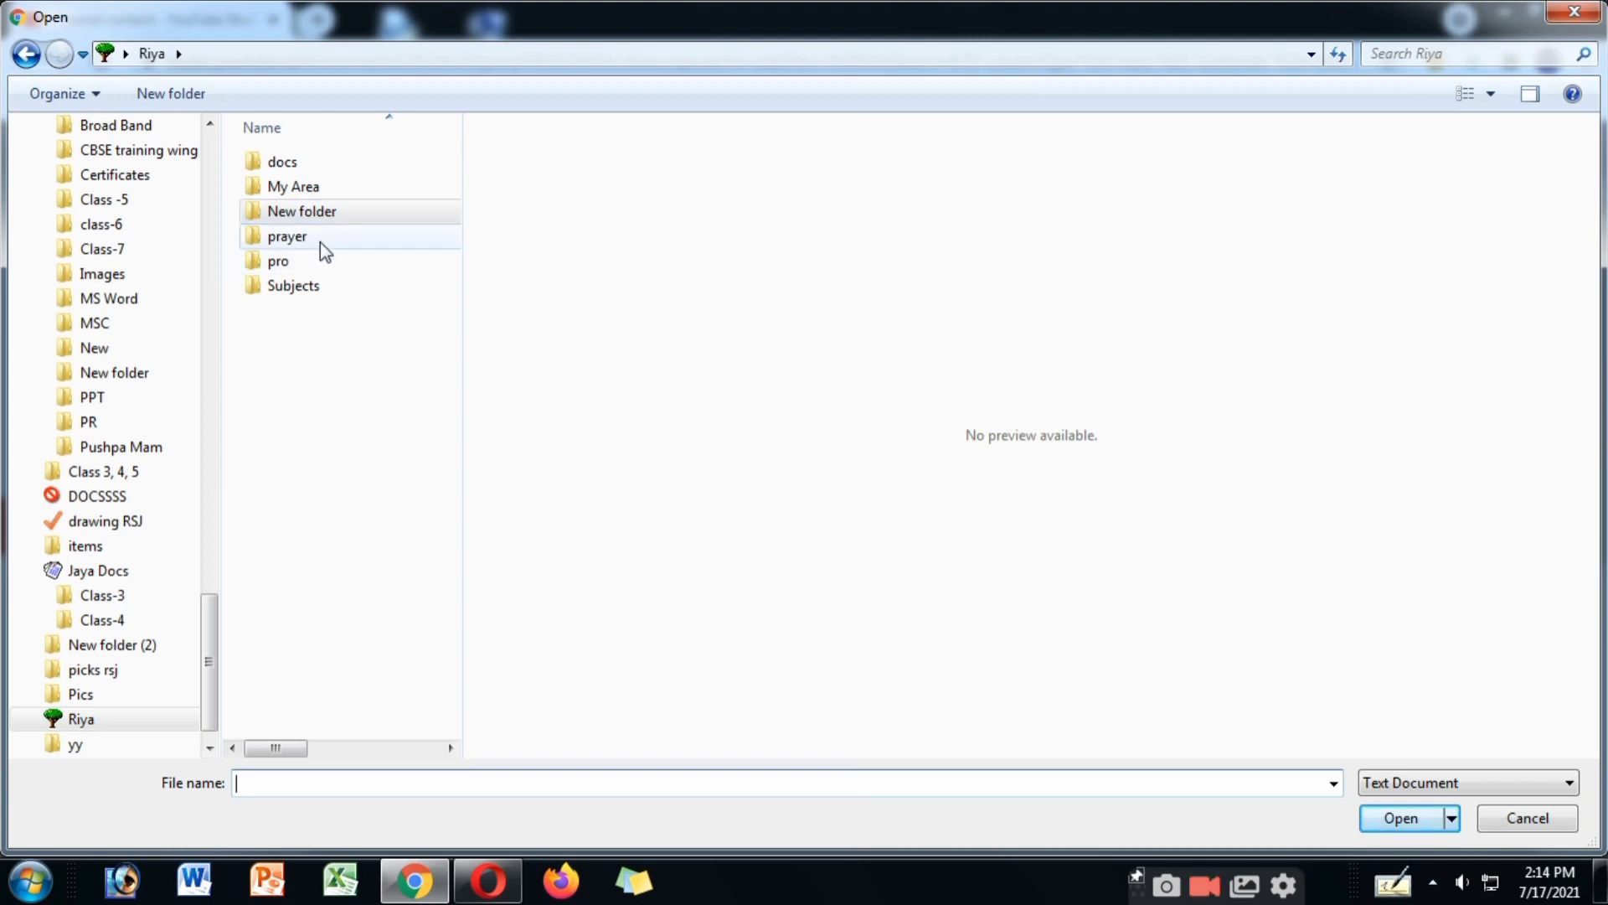
{"action": "double_click", "coordinate": [307, 191]}
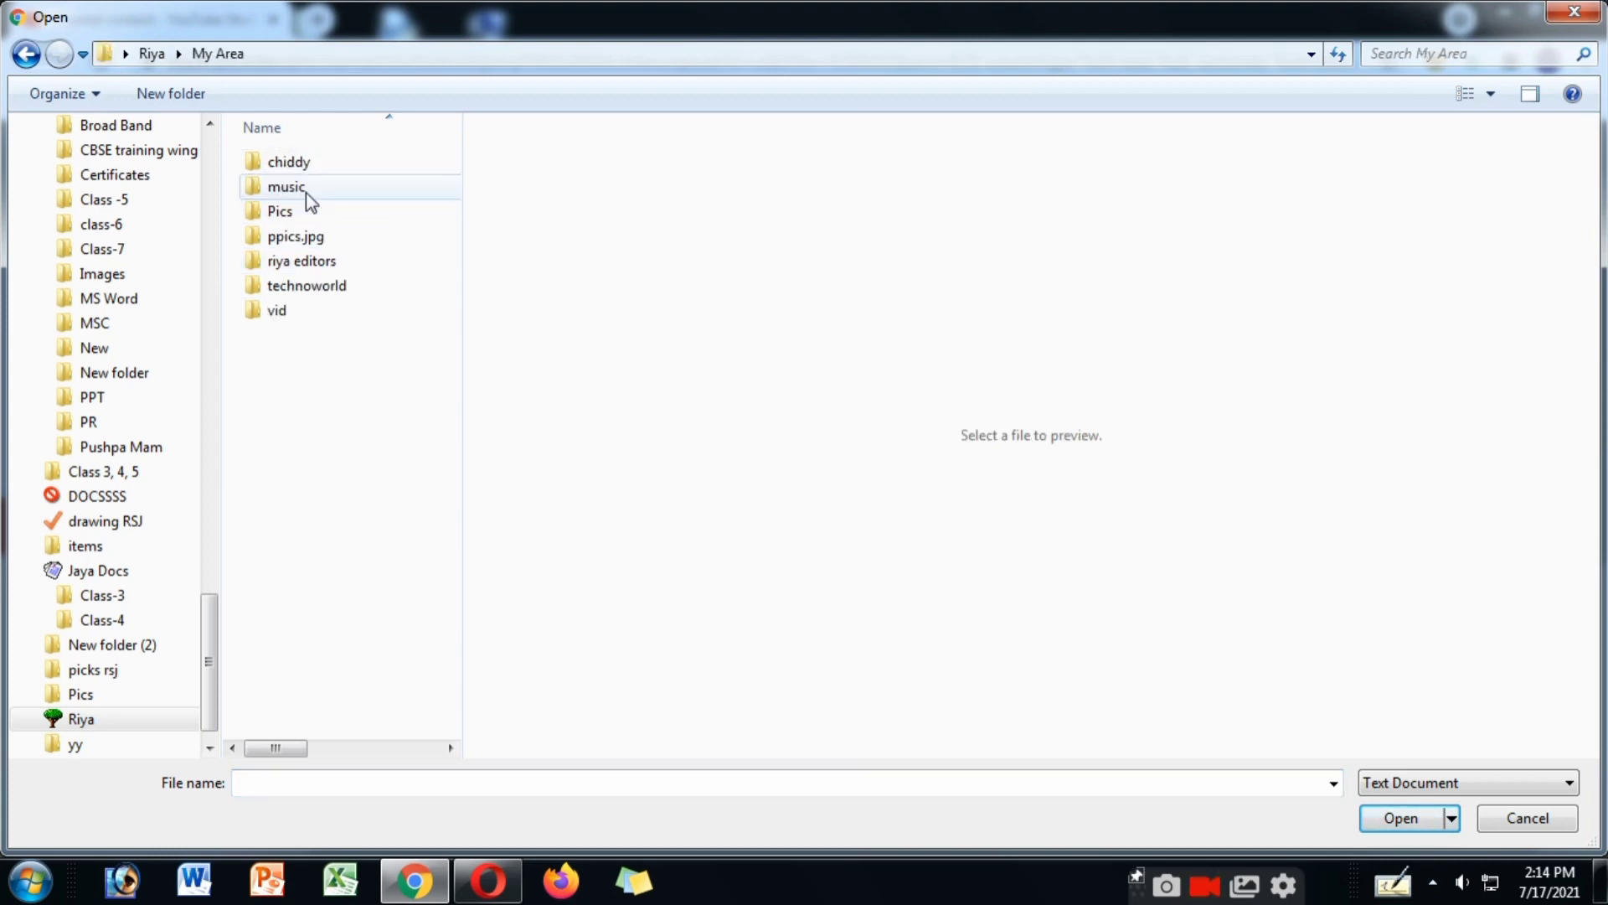
{"action": "left_click", "coordinate": [307, 289]}
{"action": "double_click", "coordinate": [306, 286]}
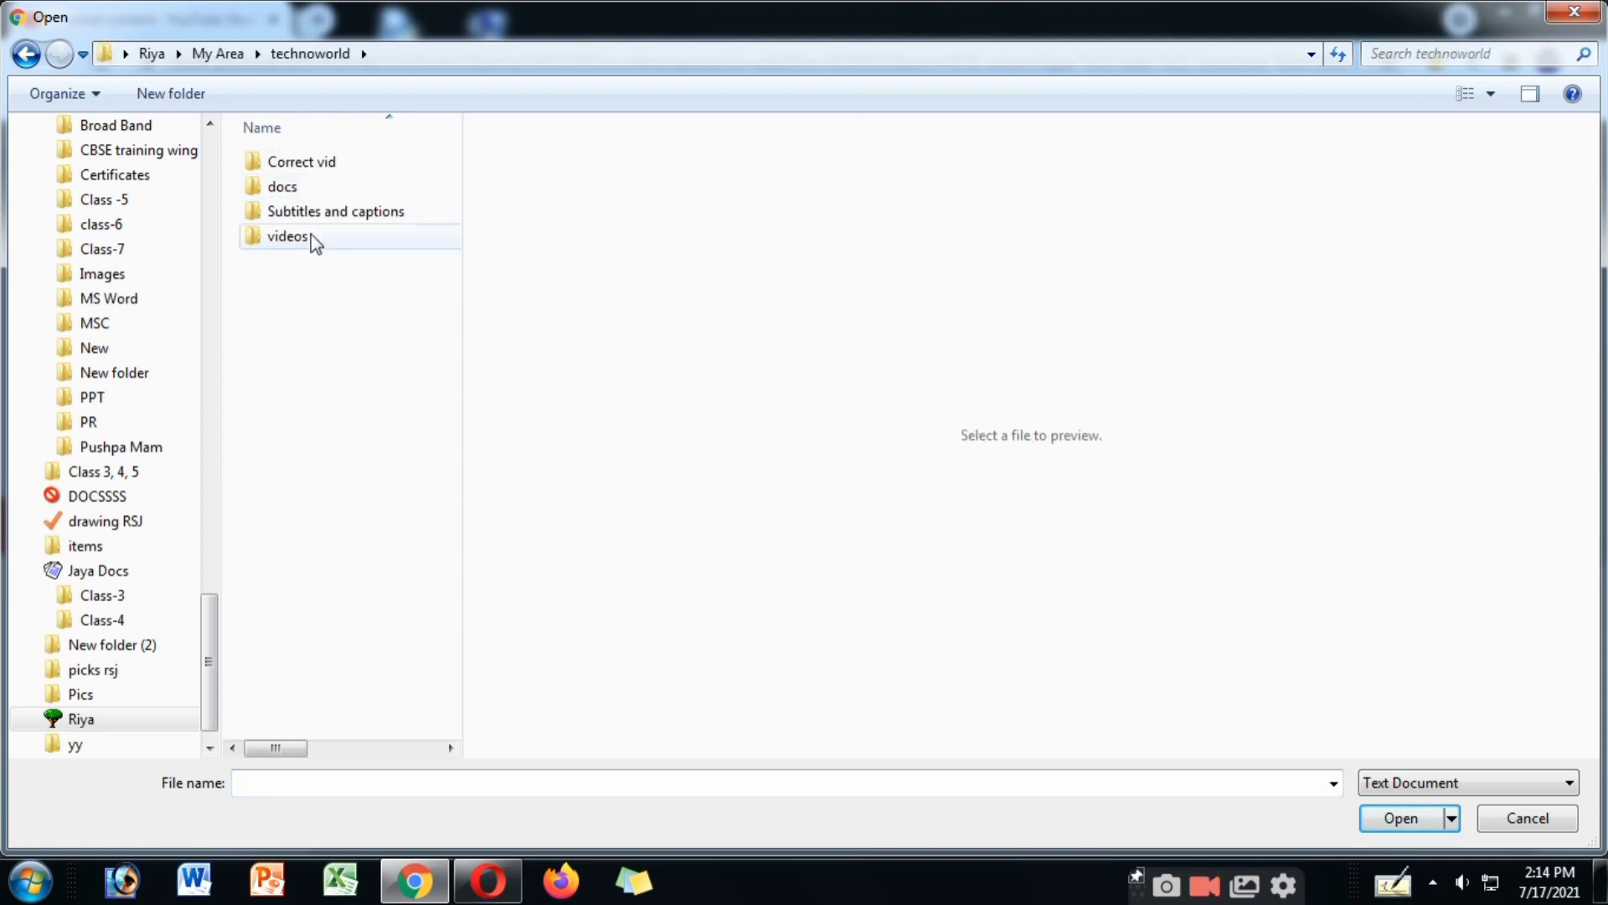
{"action": "double_click", "coordinate": [313, 212]}
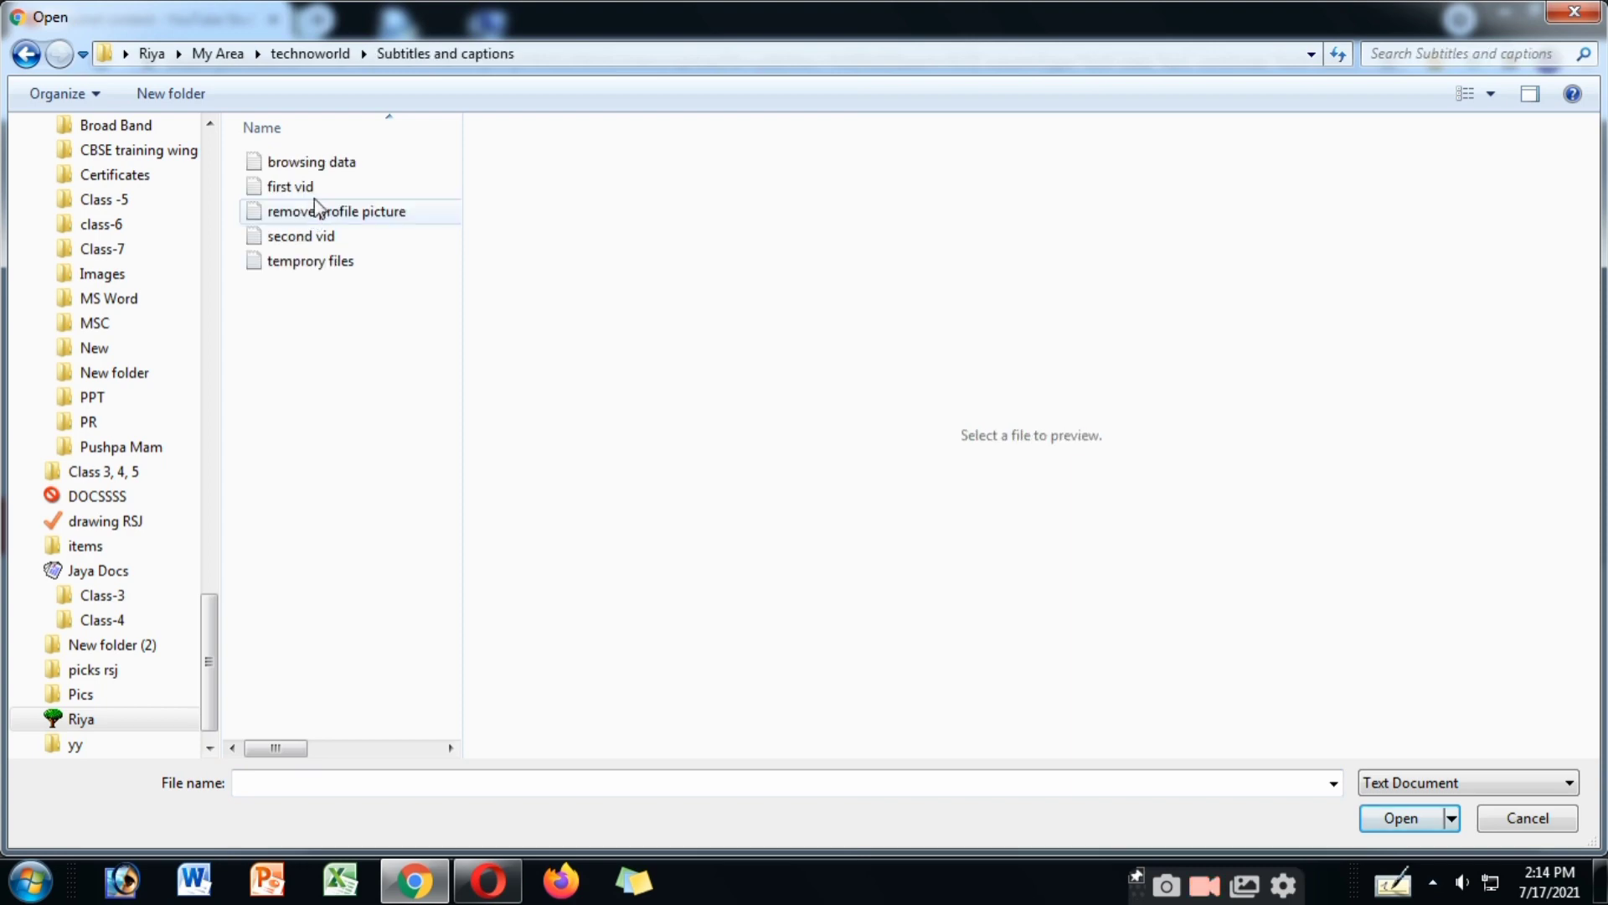
{"action": "left_click", "coordinate": [331, 262]}
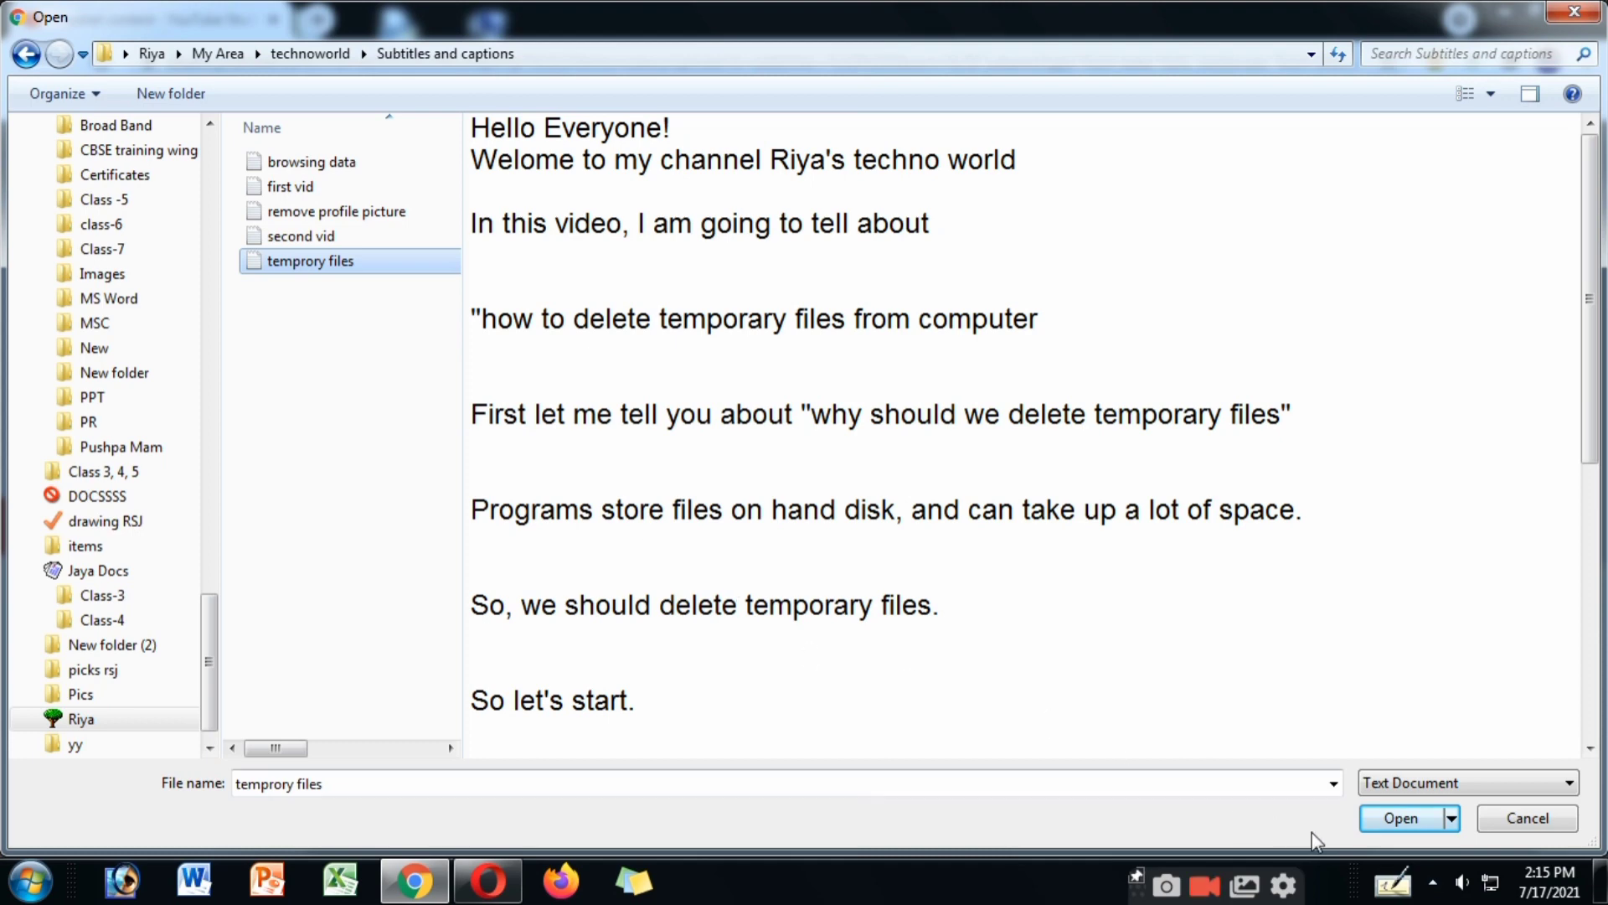
{"action": "left_click", "coordinate": [1400, 818]}
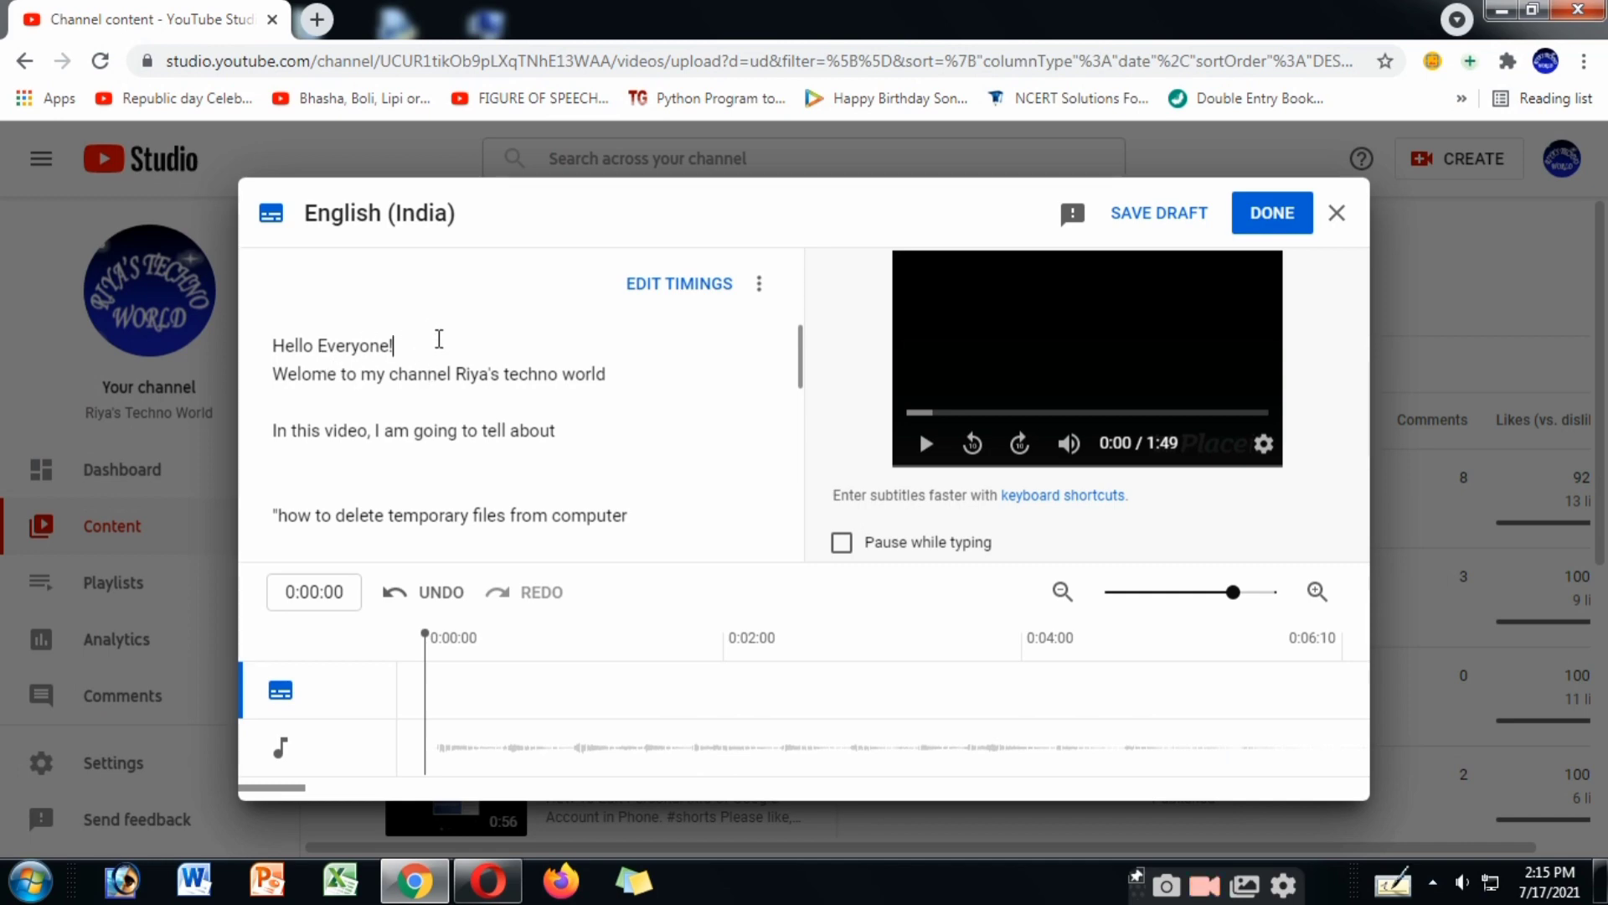
Insert a blank line after "Hello Everyone!" and remove the extra blank line above "how to delete temporary files from computer"
{"action": "left_click", "coordinate": [439, 339]}
{"action": "key", "text": "Return"}
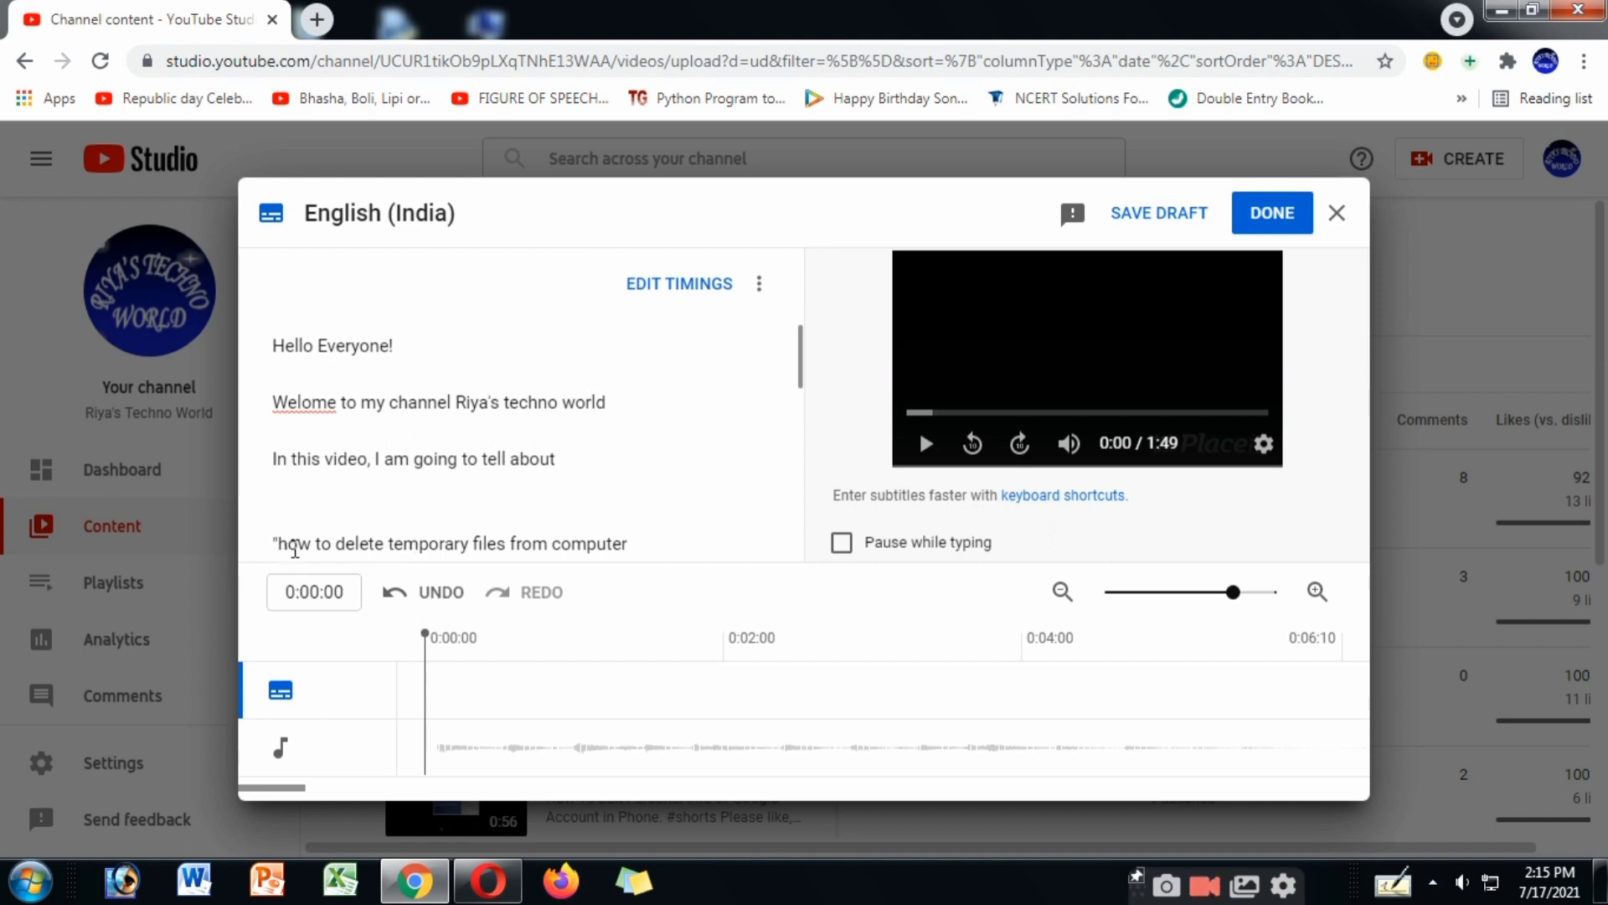
{"action": "key", "text": "BackSpace"}
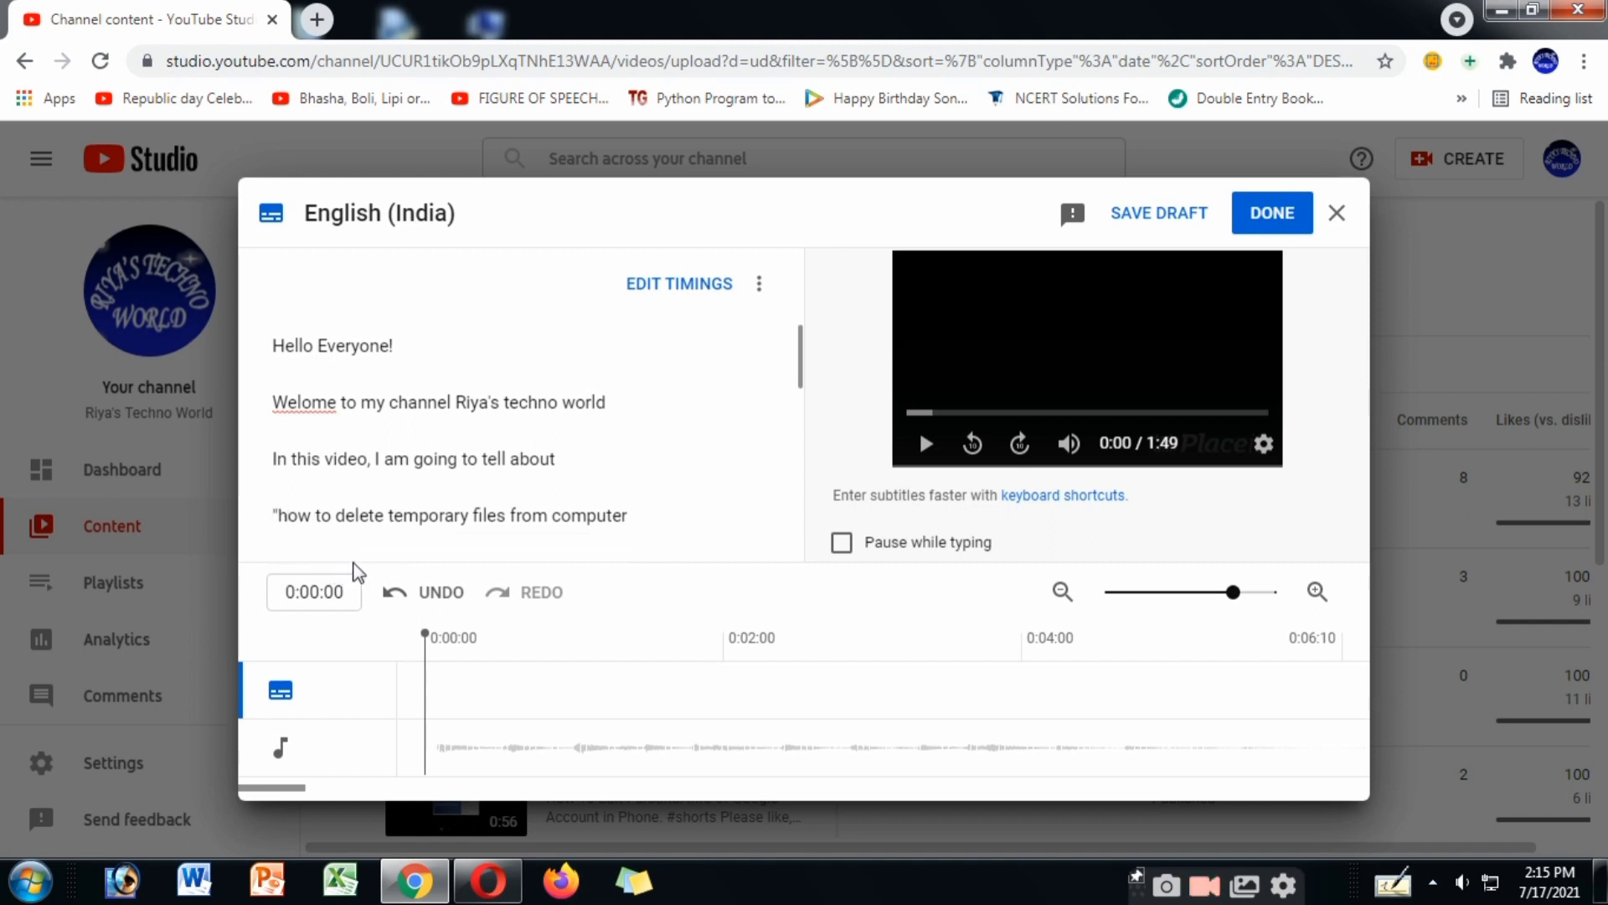
Correct "Welome" to "Welcome" in the subtitle text, check the remaining lines and finish the subtitles
{"action": "scroll", "coordinate": [414, 514], "scroll_direction": "down", "scroll_amount": 3}
{"action": "scroll", "coordinate": [424, 475], "scroll_direction": "up", "scroll_amount": 3}
{"action": "right_click", "coordinate": [310, 403]}
{"action": "left_click", "coordinate": [365, 426]}
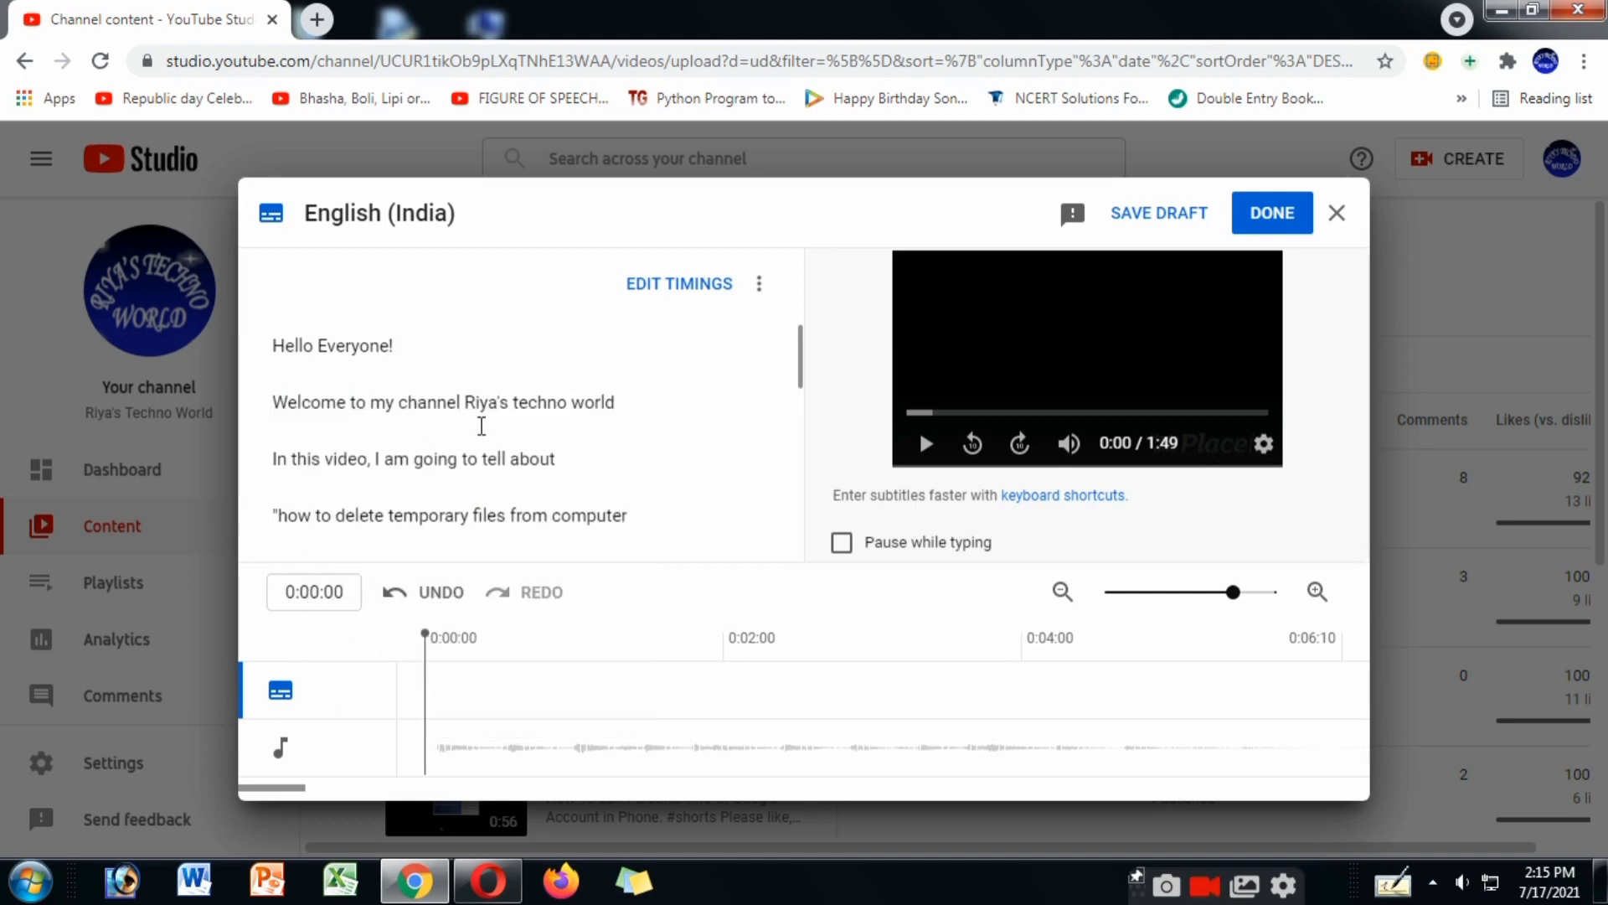
{"action": "scroll", "coordinate": [482, 425], "scroll_direction": "down", "scroll_amount": 3}
{"action": "scroll", "coordinate": [481, 426], "scroll_direction": "down", "scroll_amount": 10}
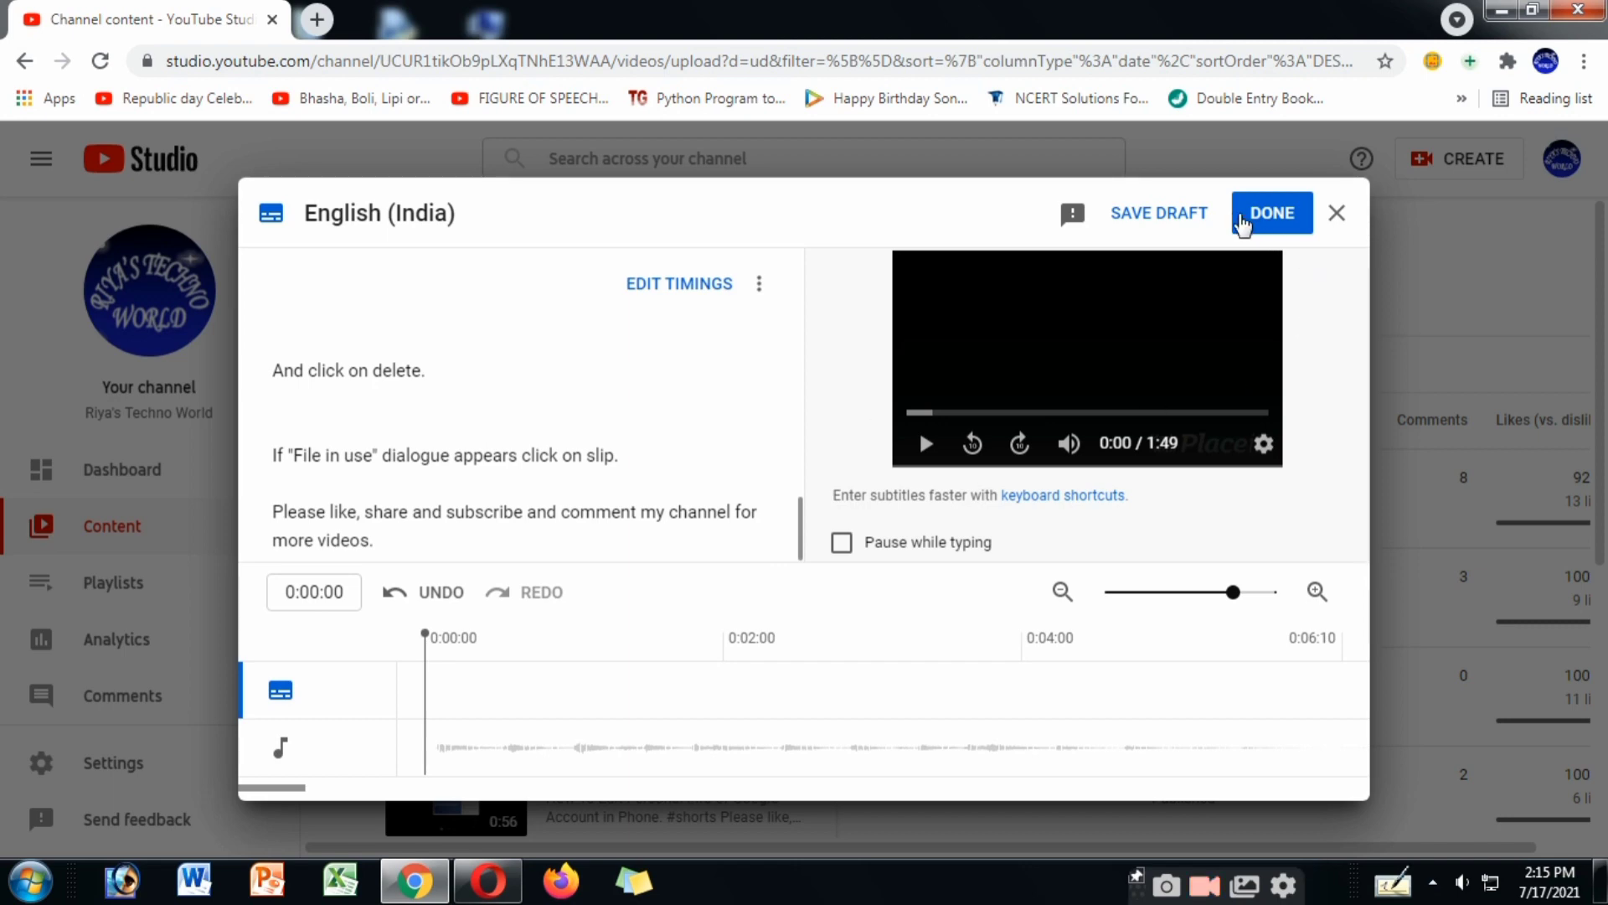
{"action": "left_click", "coordinate": [1288, 212]}
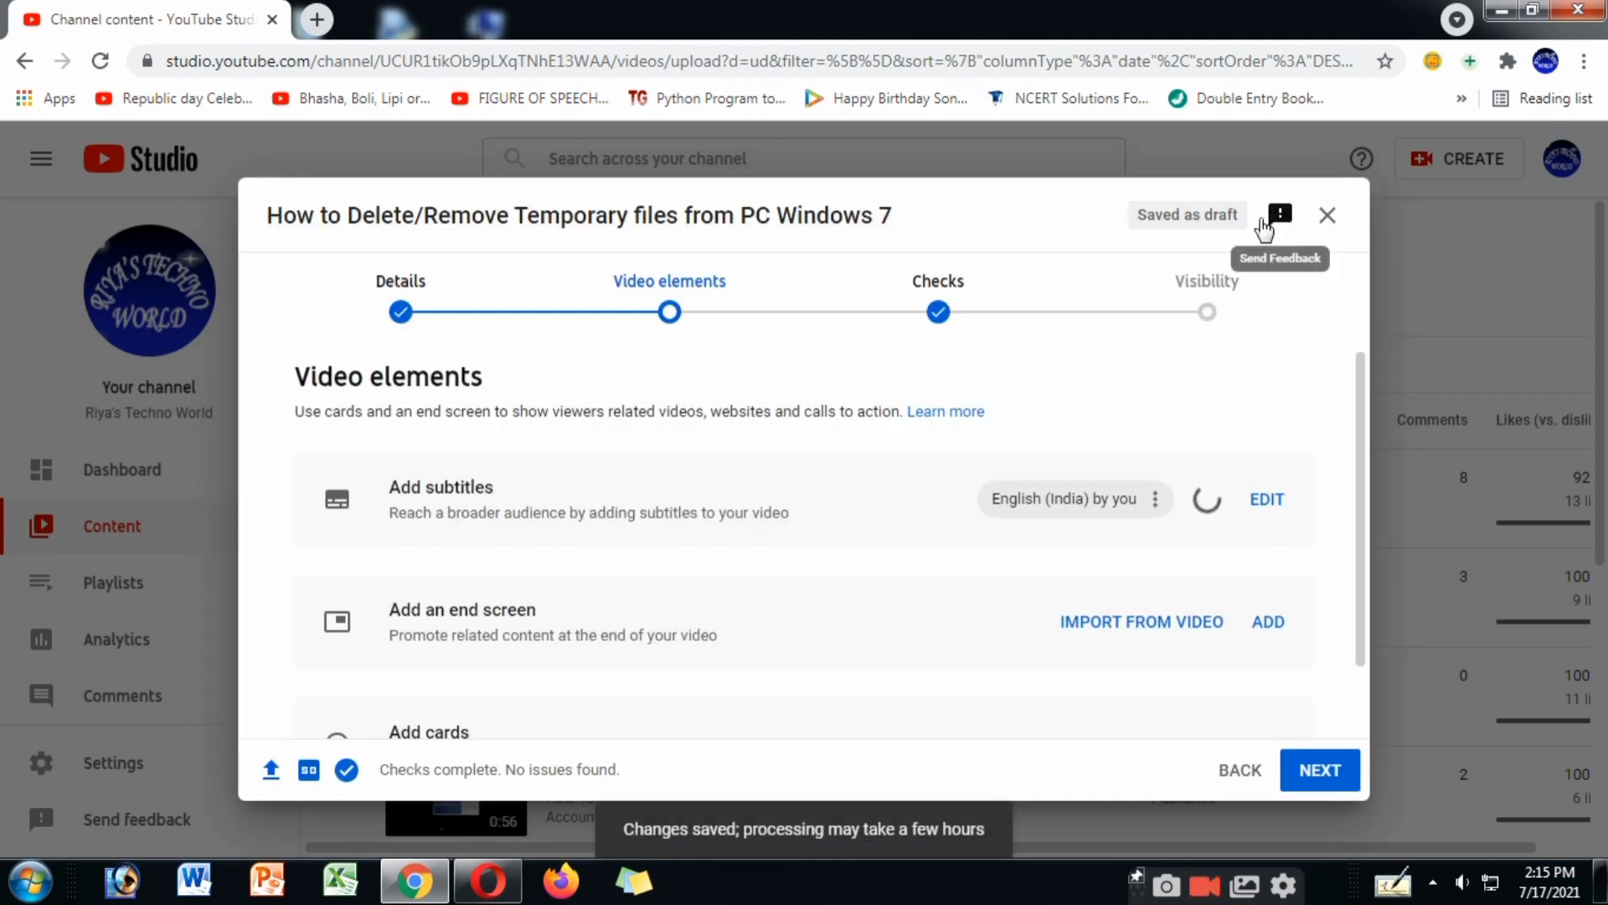
Add an end screen to the video by importing the layout from the latest video
{"action": "scroll", "coordinate": [1084, 434], "scroll_direction": "down", "scroll_amount": 2}
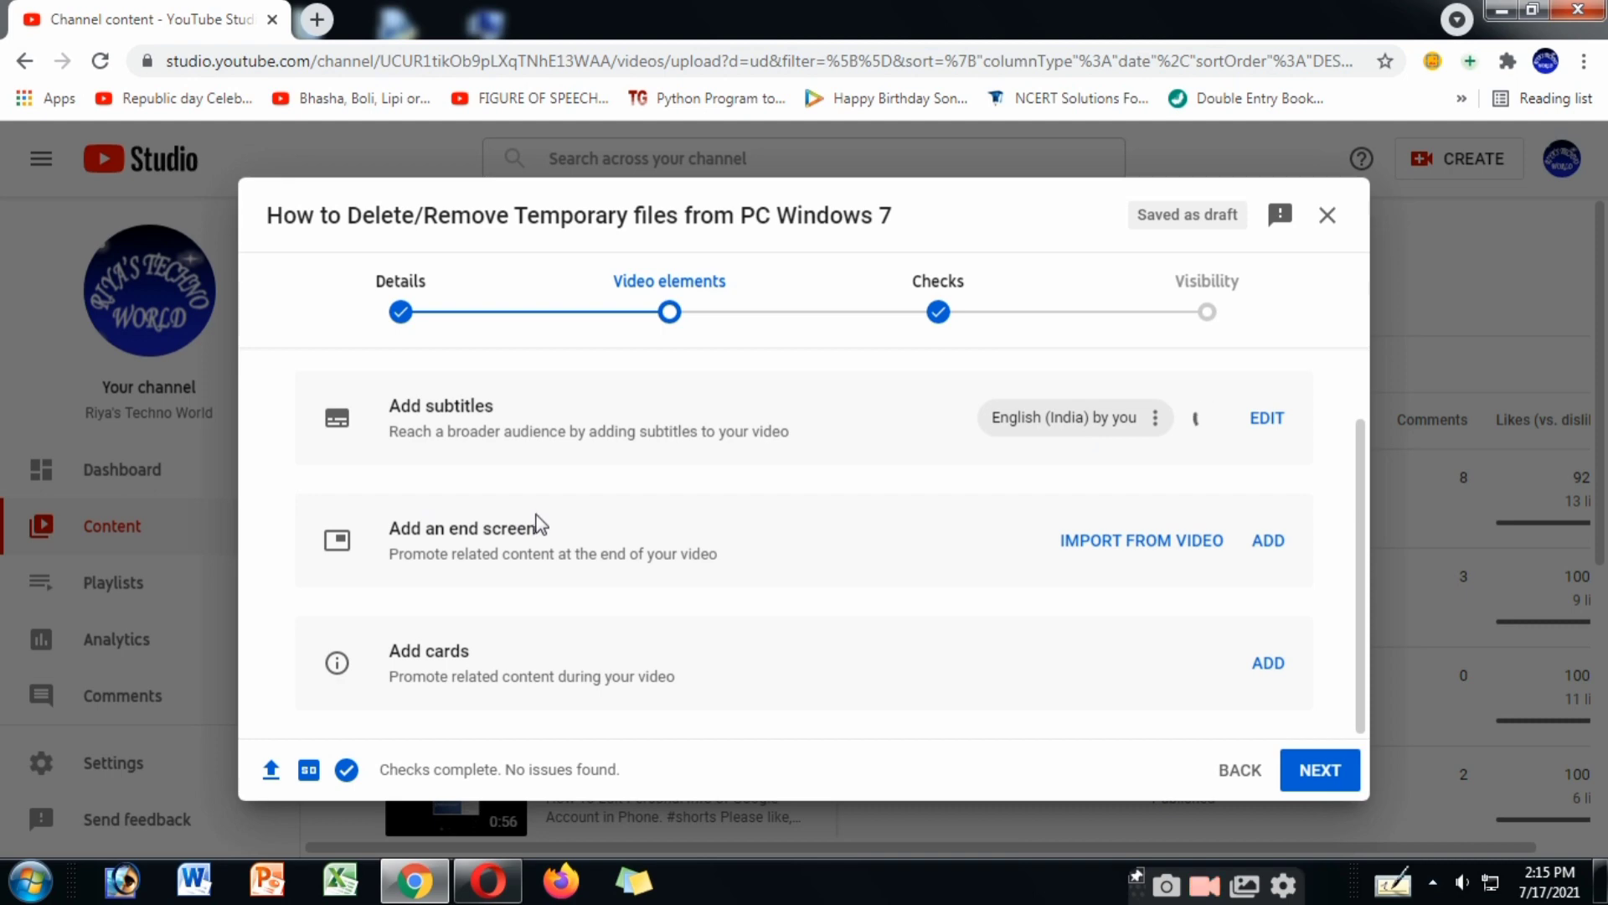
{"action": "left_click", "coordinate": [1267, 545]}
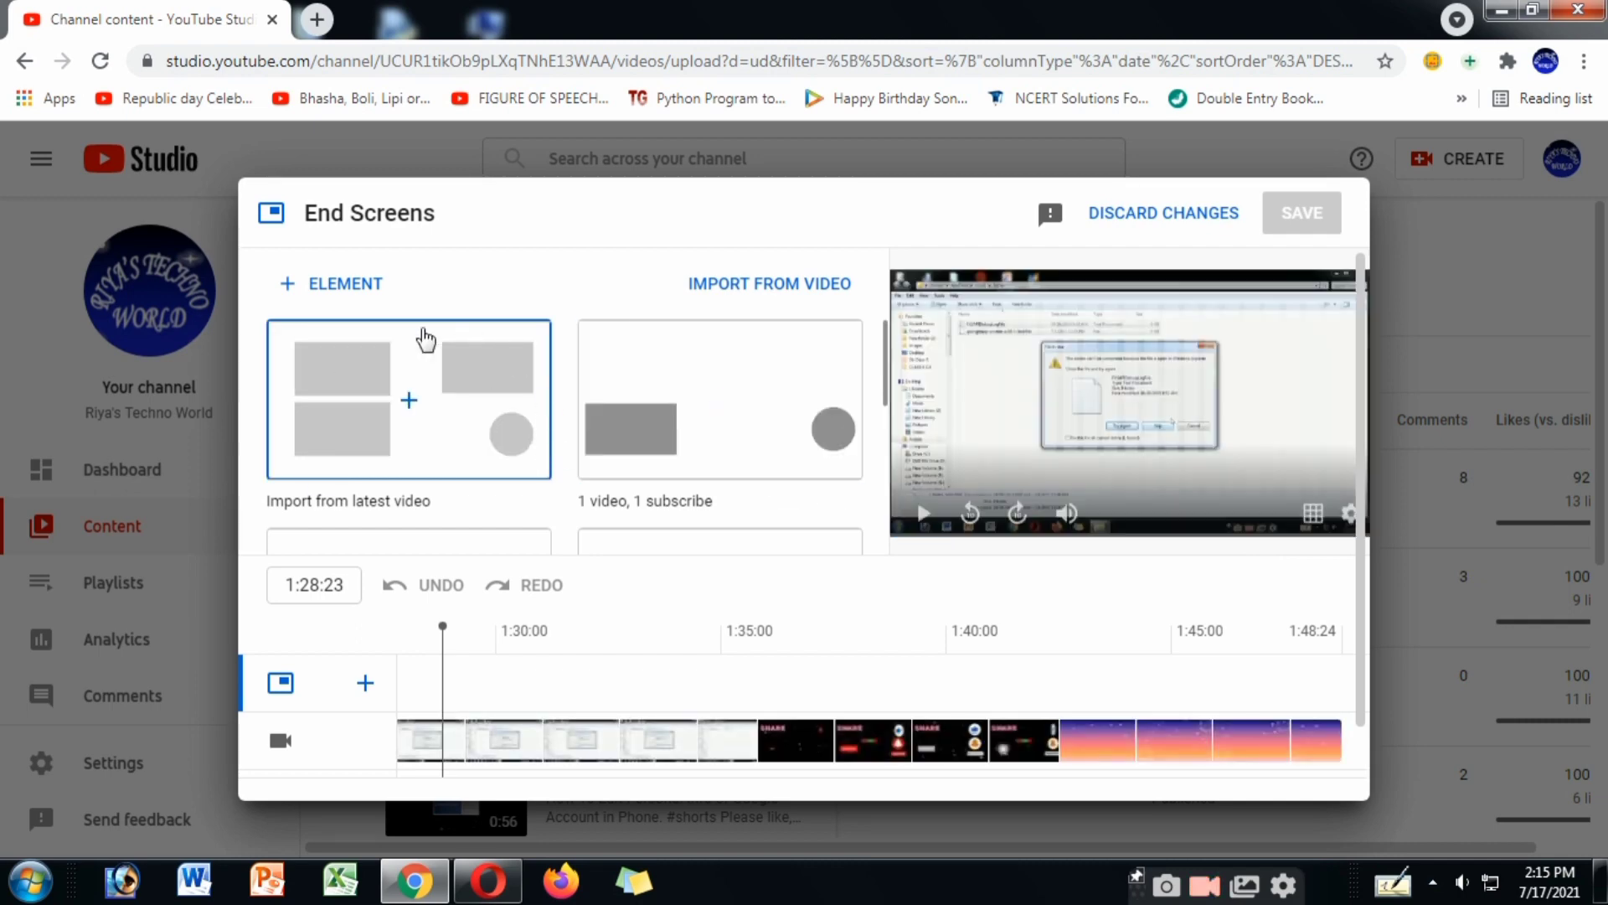
{"action": "scroll", "coordinate": [641, 396], "scroll_direction": "down", "scroll_amount": 3}
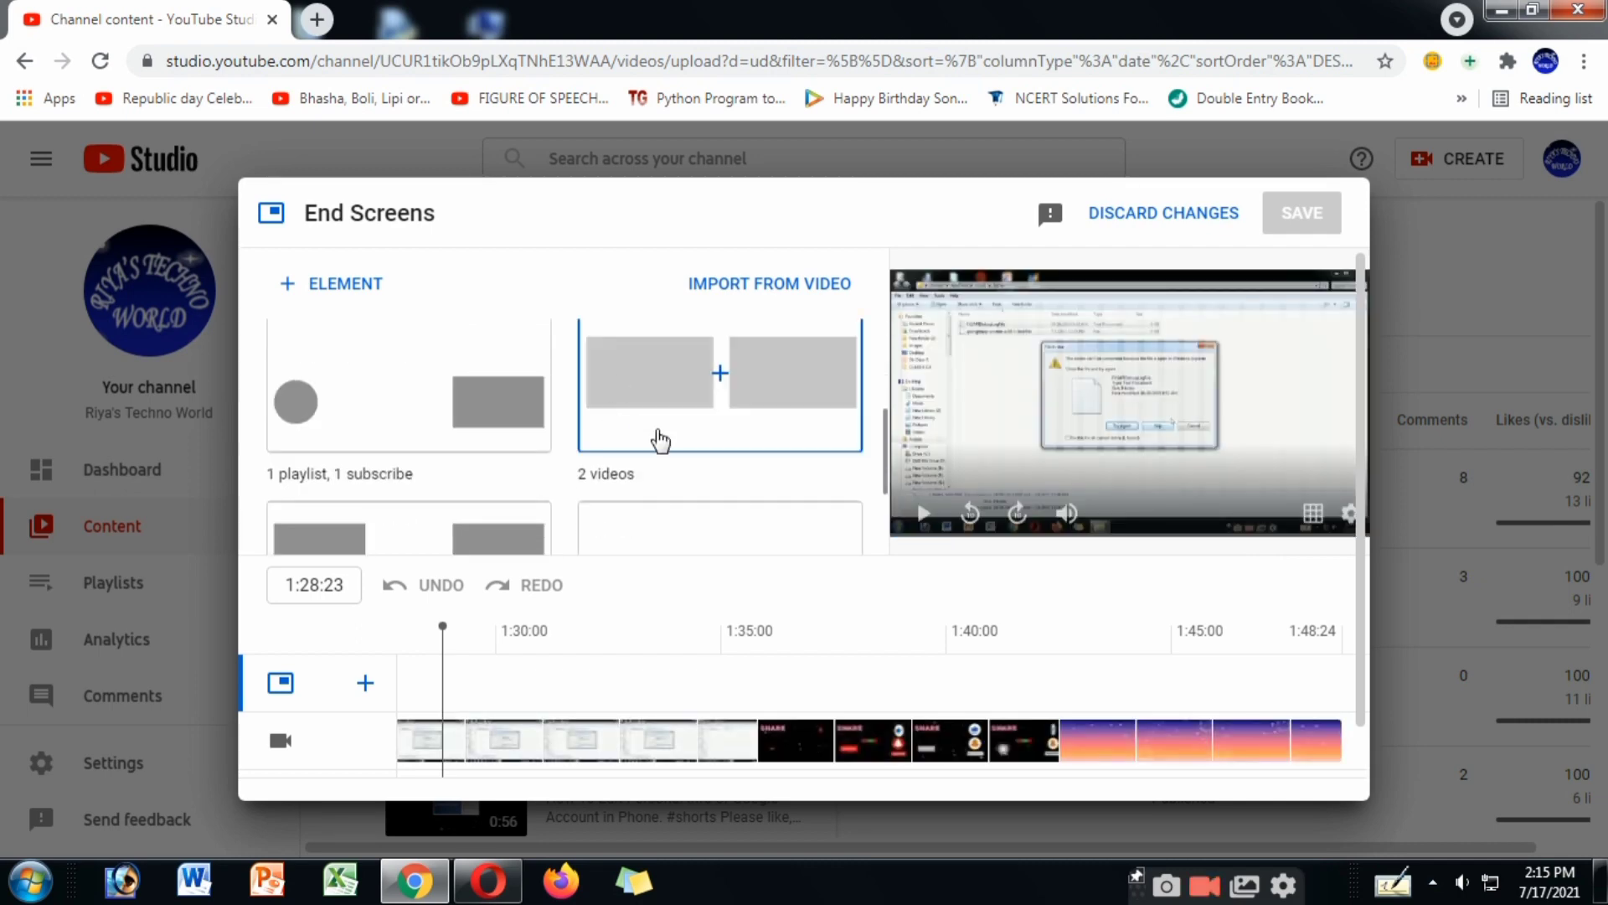
{"action": "scroll", "coordinate": [487, 410], "scroll_direction": "down", "scroll_amount": 4}
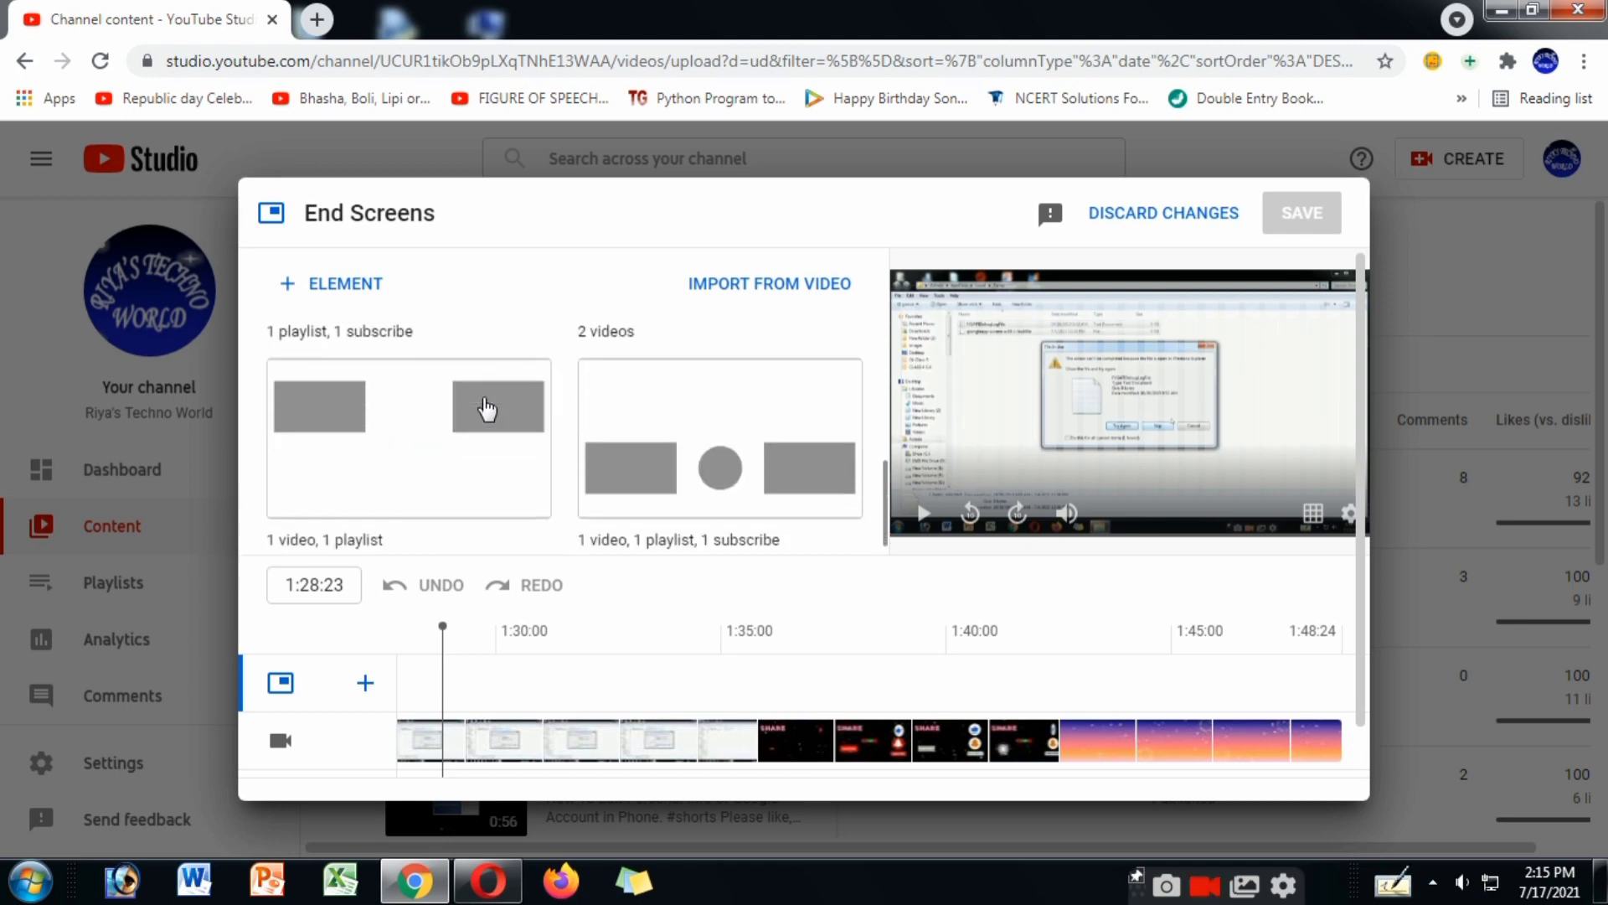
{"action": "scroll", "coordinate": [486, 410], "scroll_direction": "down", "scroll_amount": 4}
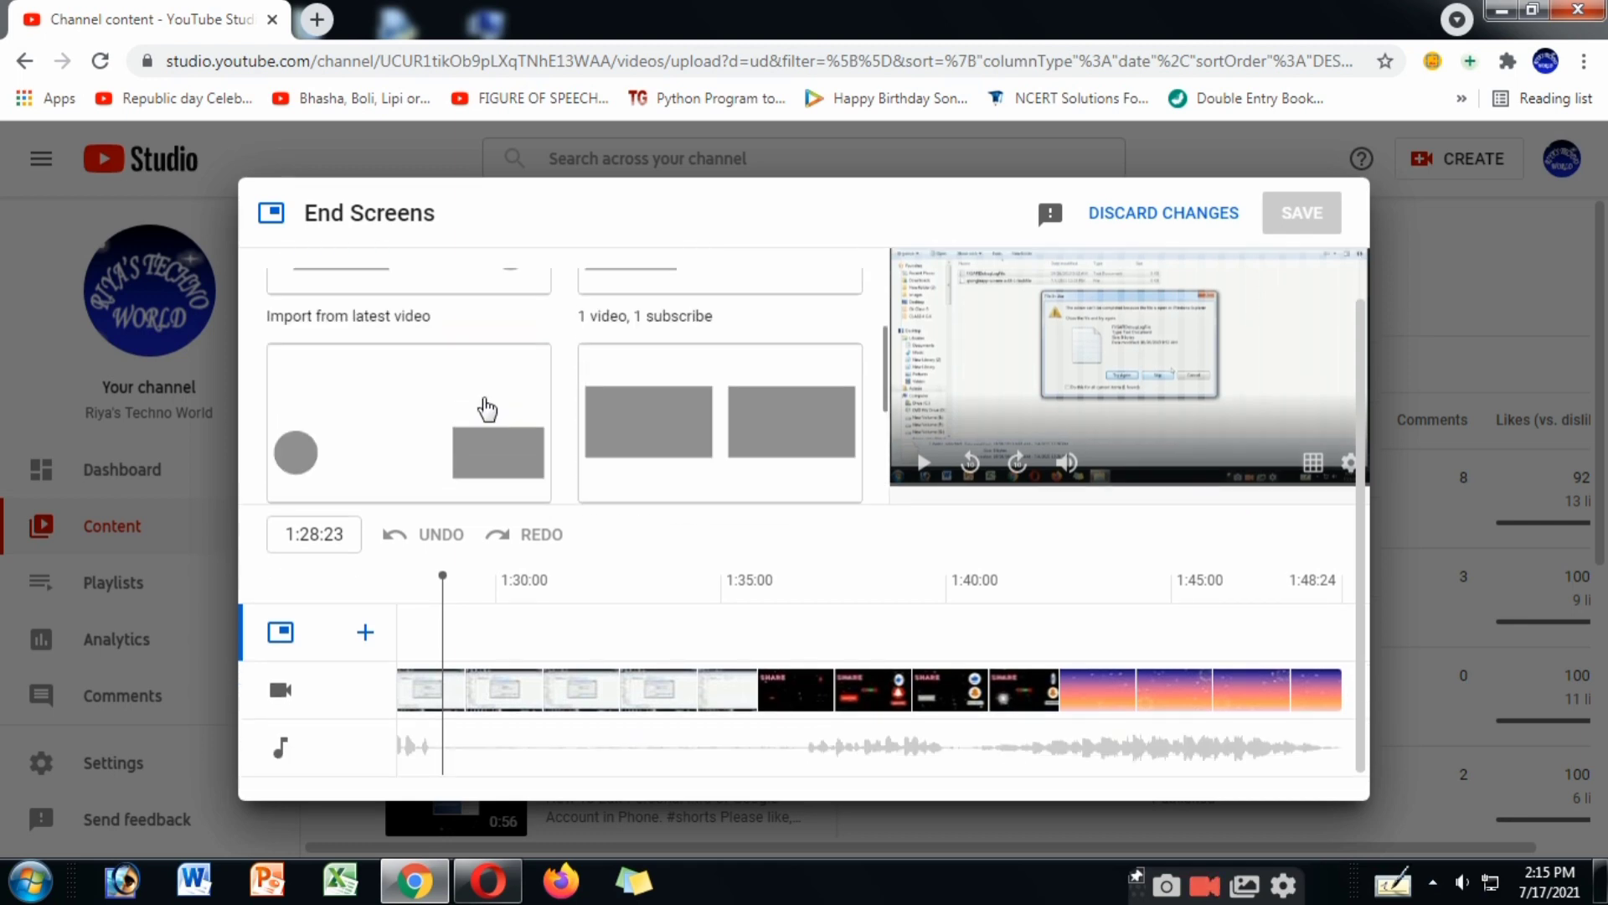
{"action": "left_click", "coordinate": [416, 366]}
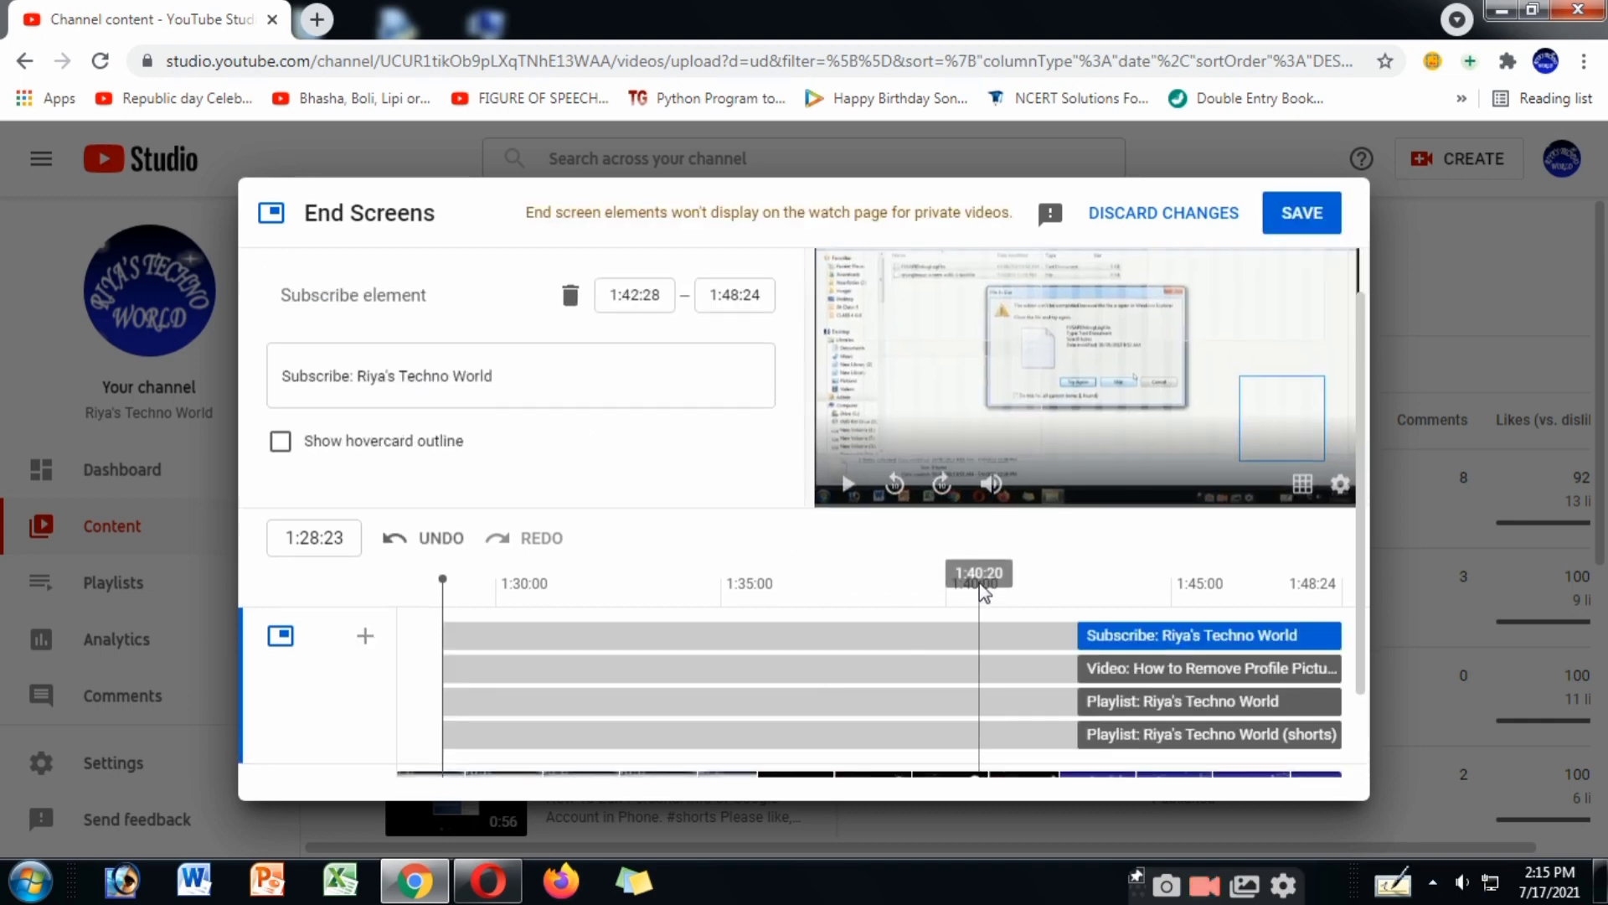
Preview the end screen at 1:44:20 and change its video element to "How to Delete/Clear Browsing Data from Google"
{"action": "scroll", "coordinate": [980, 587], "scroll_direction": "up", "scroll_amount": 1}
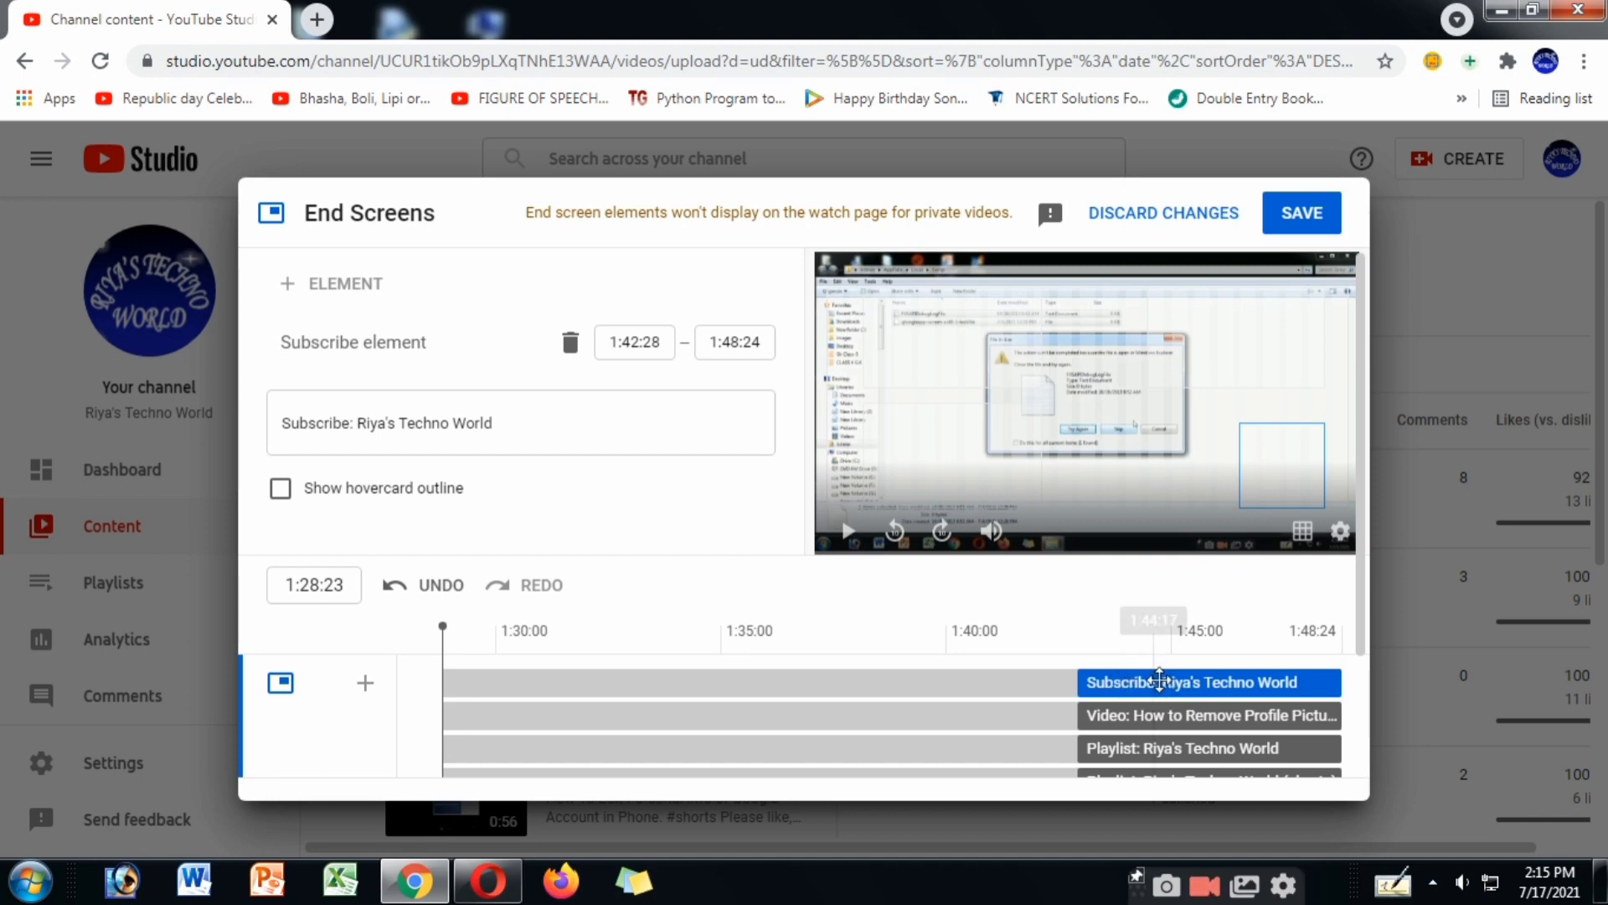
{"action": "scroll", "coordinate": [1169, 691], "scroll_direction": "down", "scroll_amount": 2}
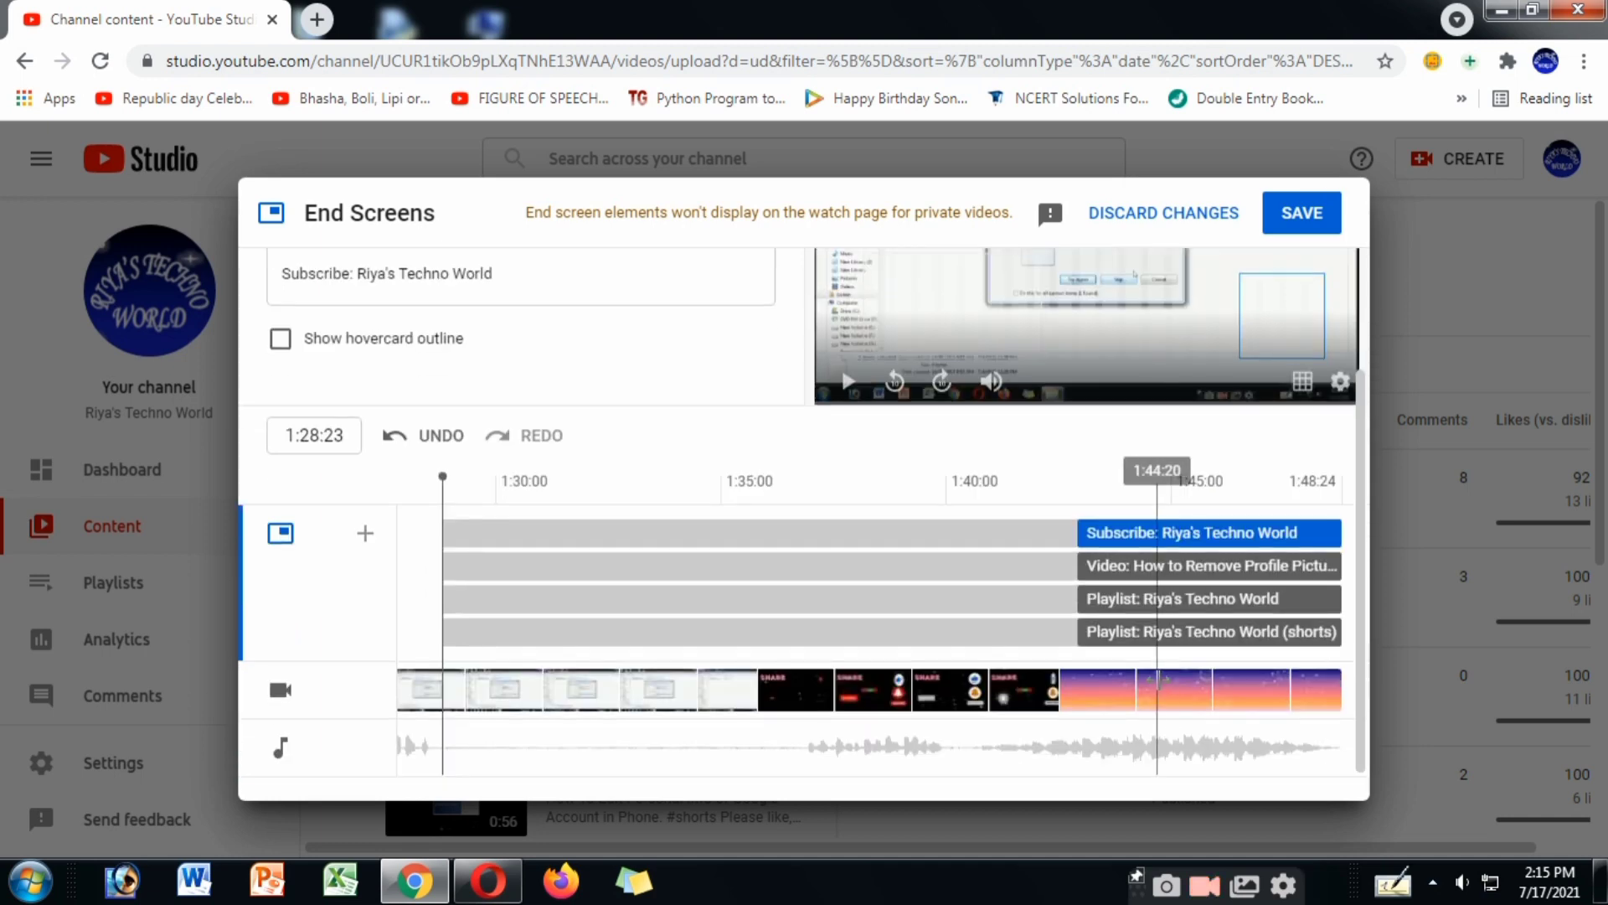
{"action": "left_click", "coordinate": [1158, 682]}
{"action": "scroll", "coordinate": [1149, 677], "scroll_direction": "up", "scroll_amount": 2}
{"action": "scroll", "coordinate": [1150, 679], "scroll_direction": "up", "scroll_amount": 1}
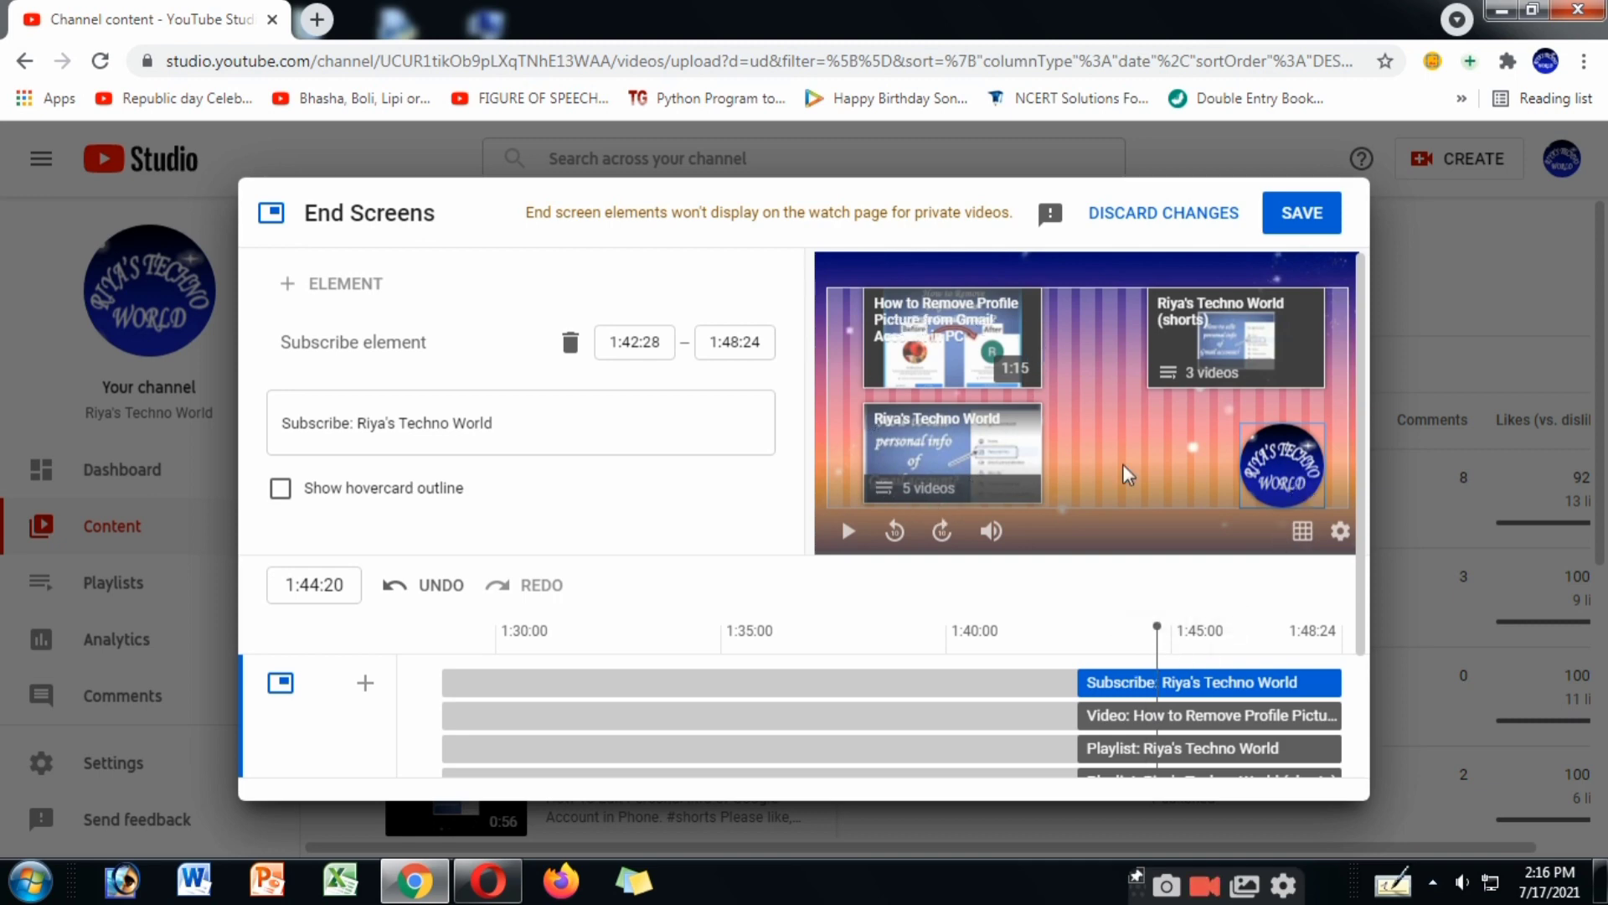
{"action": "left_click", "coordinate": [956, 338]}
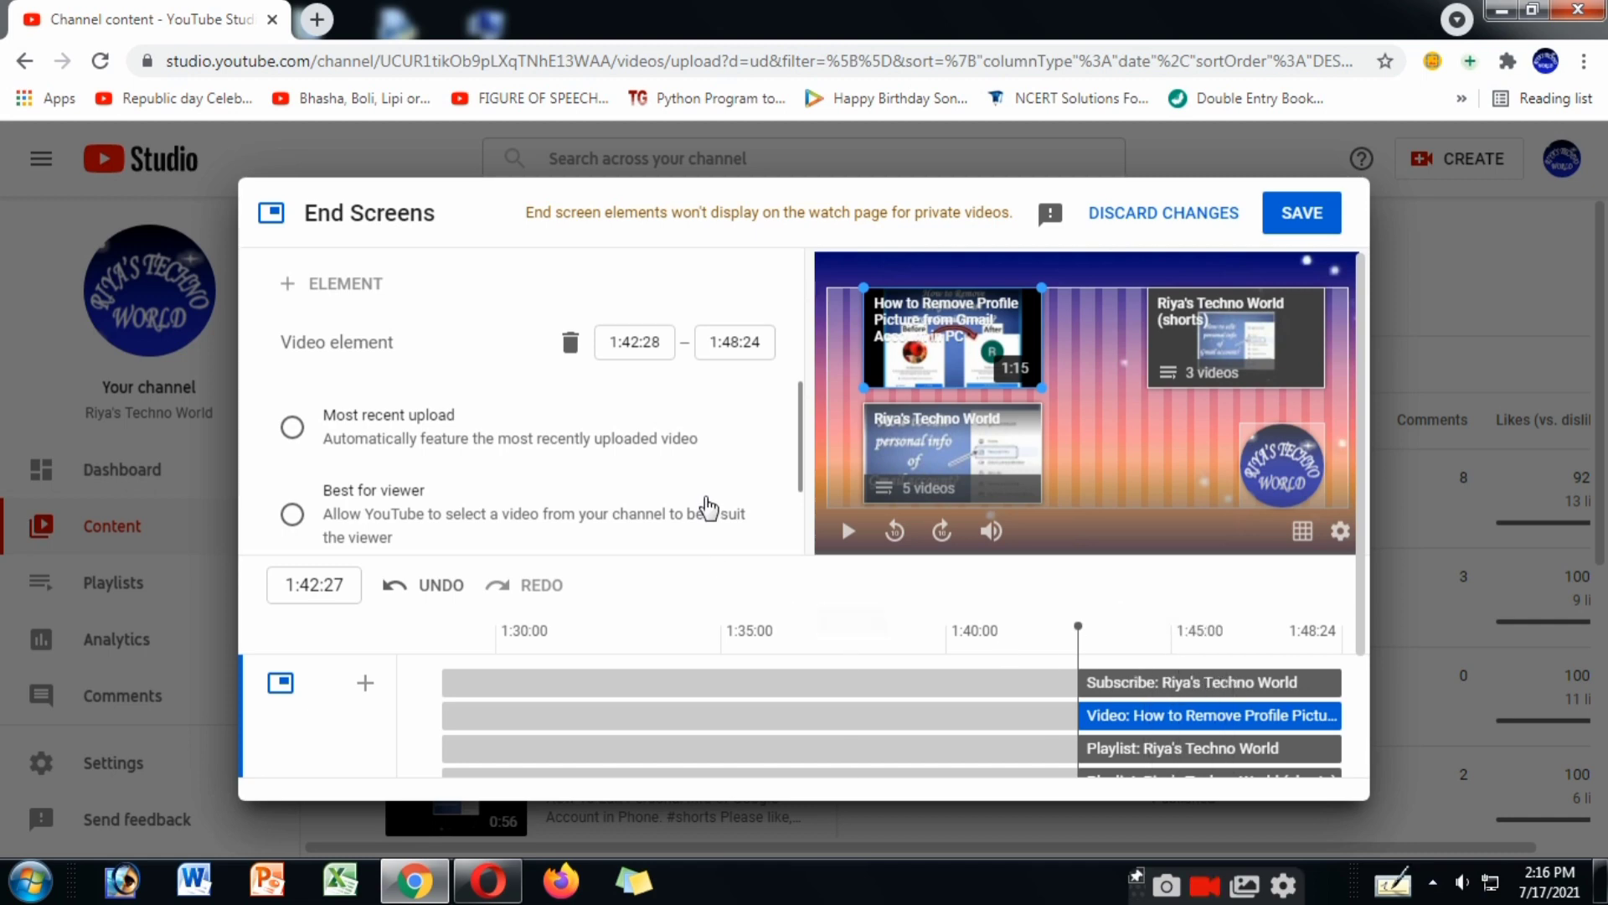
{"action": "scroll", "coordinate": [704, 506], "scroll_direction": "down", "scroll_amount": 1}
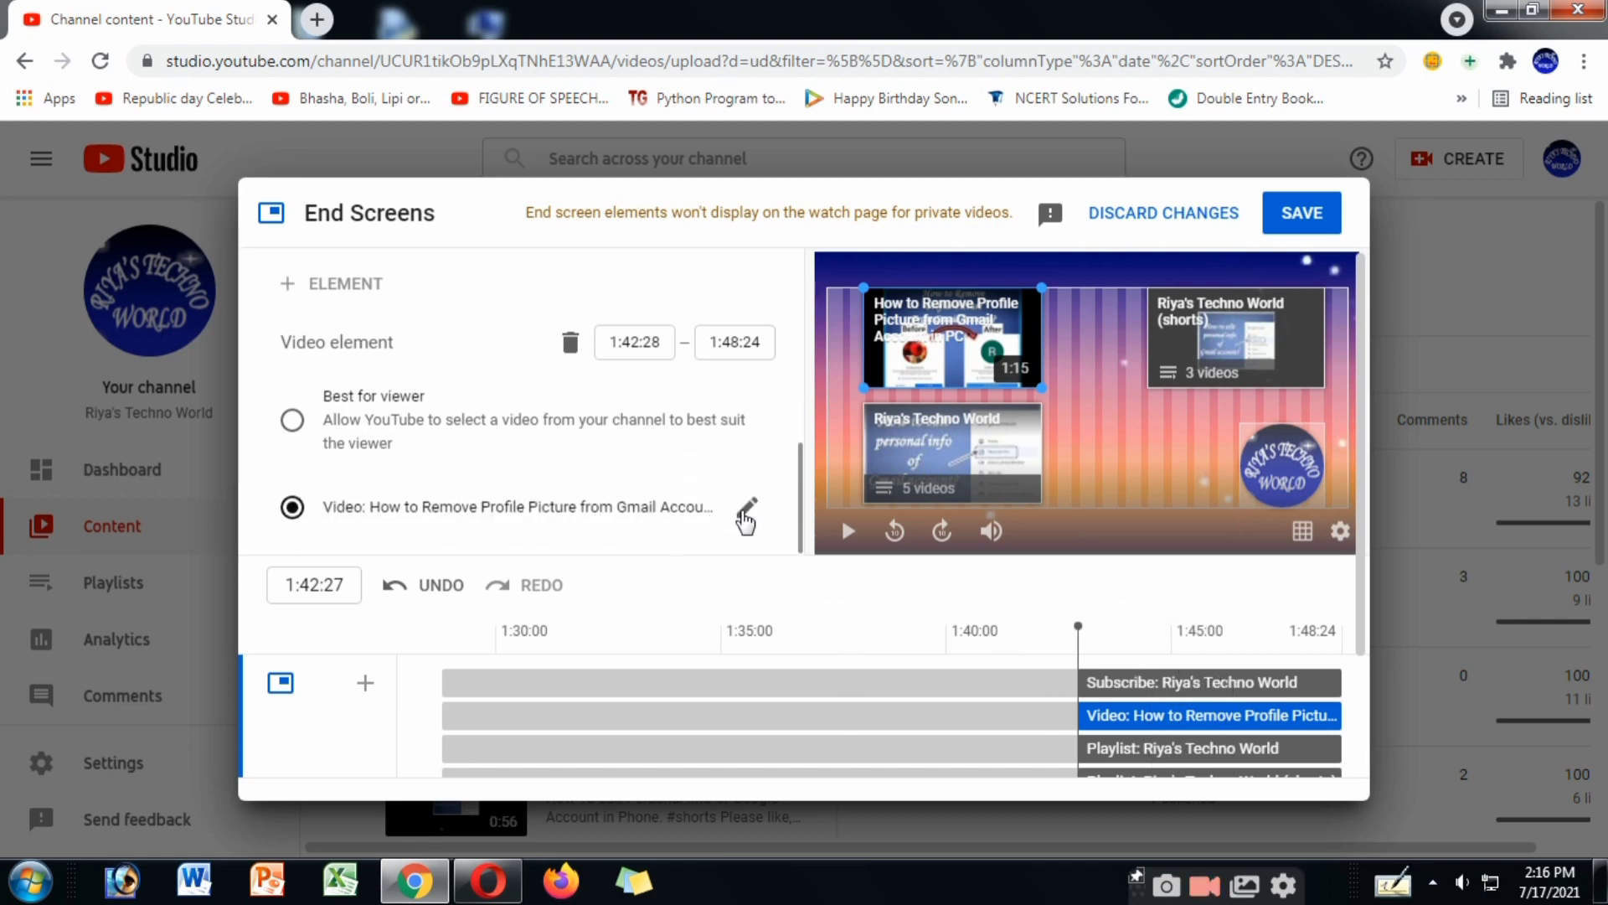
{"action": "left_click", "coordinate": [747, 511]}
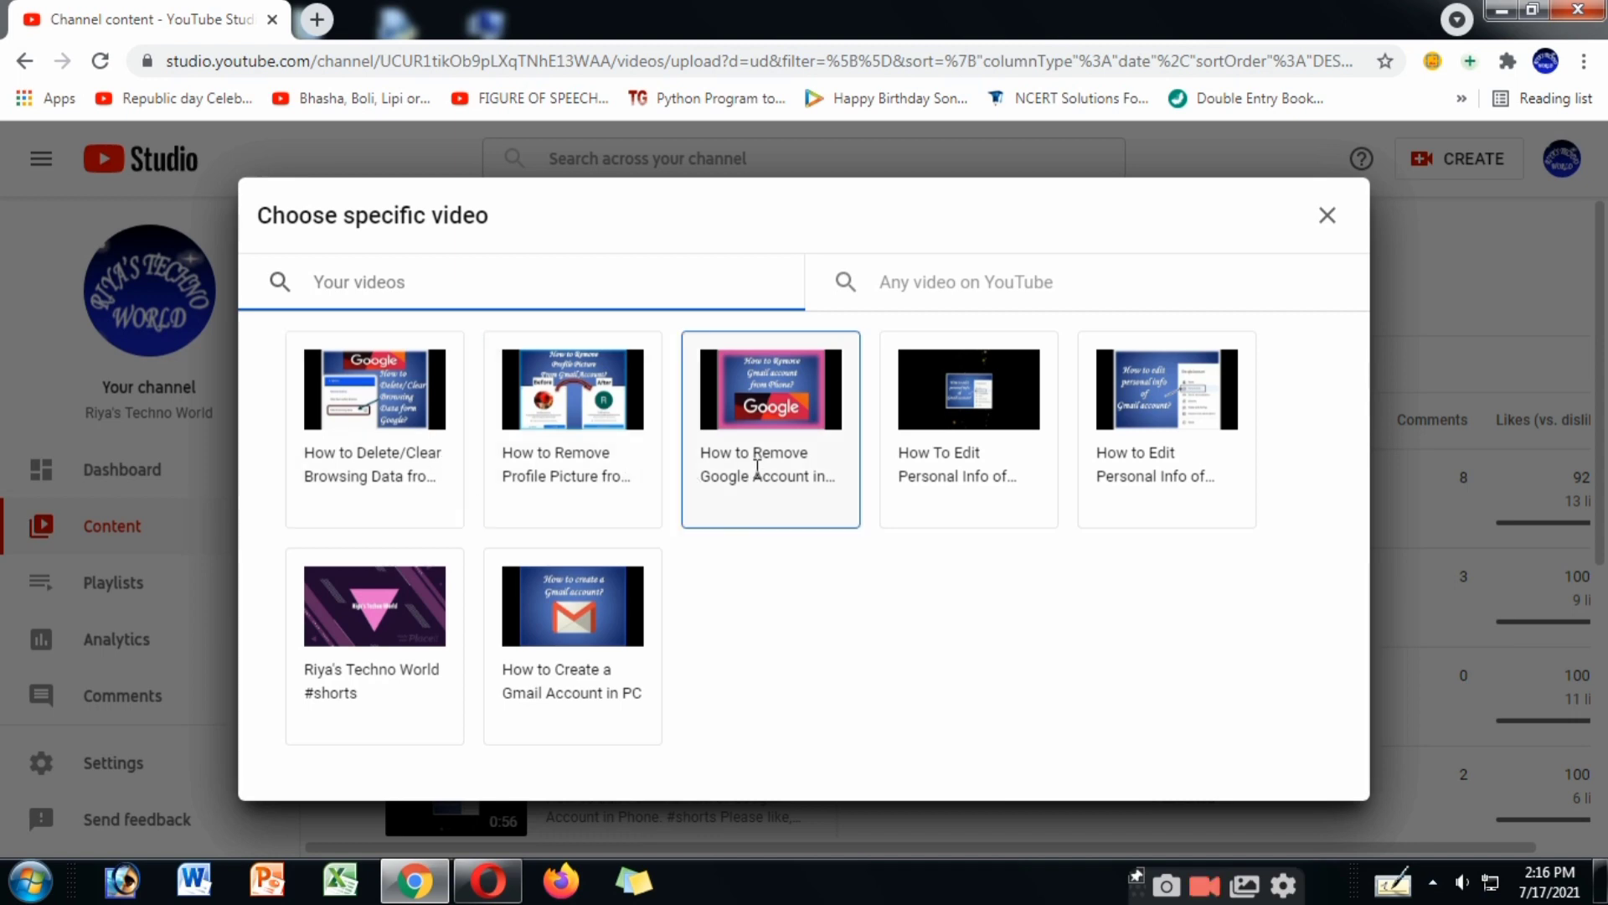
{"action": "left_click", "coordinate": [396, 454]}
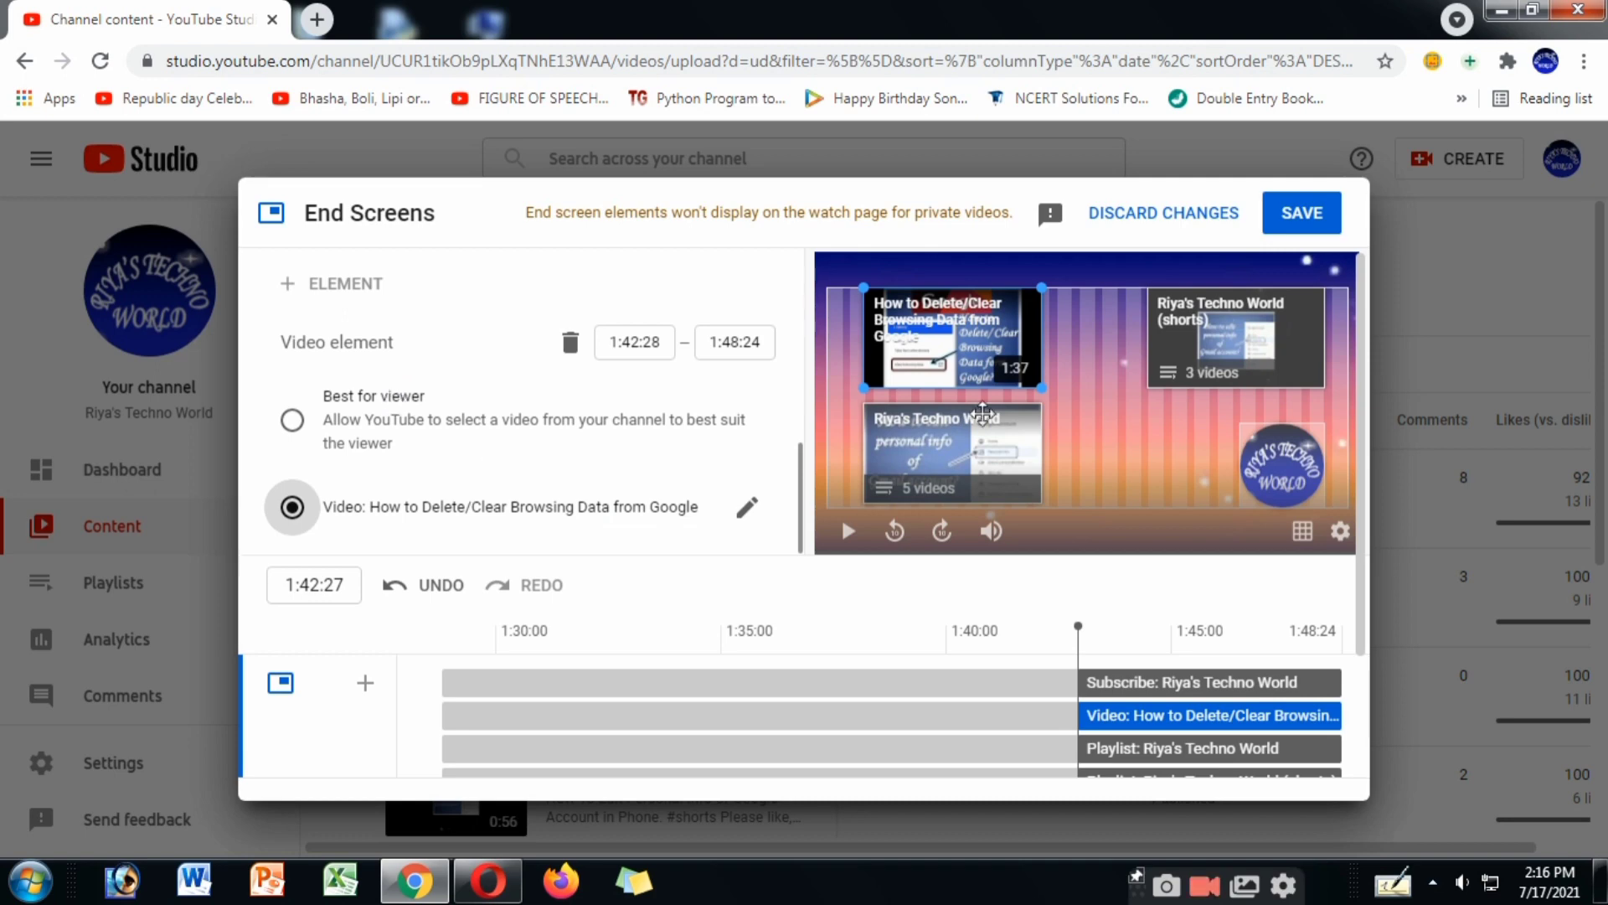
Check the playlist and subscribe elements, and extend the Riya's Techno World (shorts) playlist element to start slightly earlier on the timeline
{"action": "left_click", "coordinate": [1268, 331]}
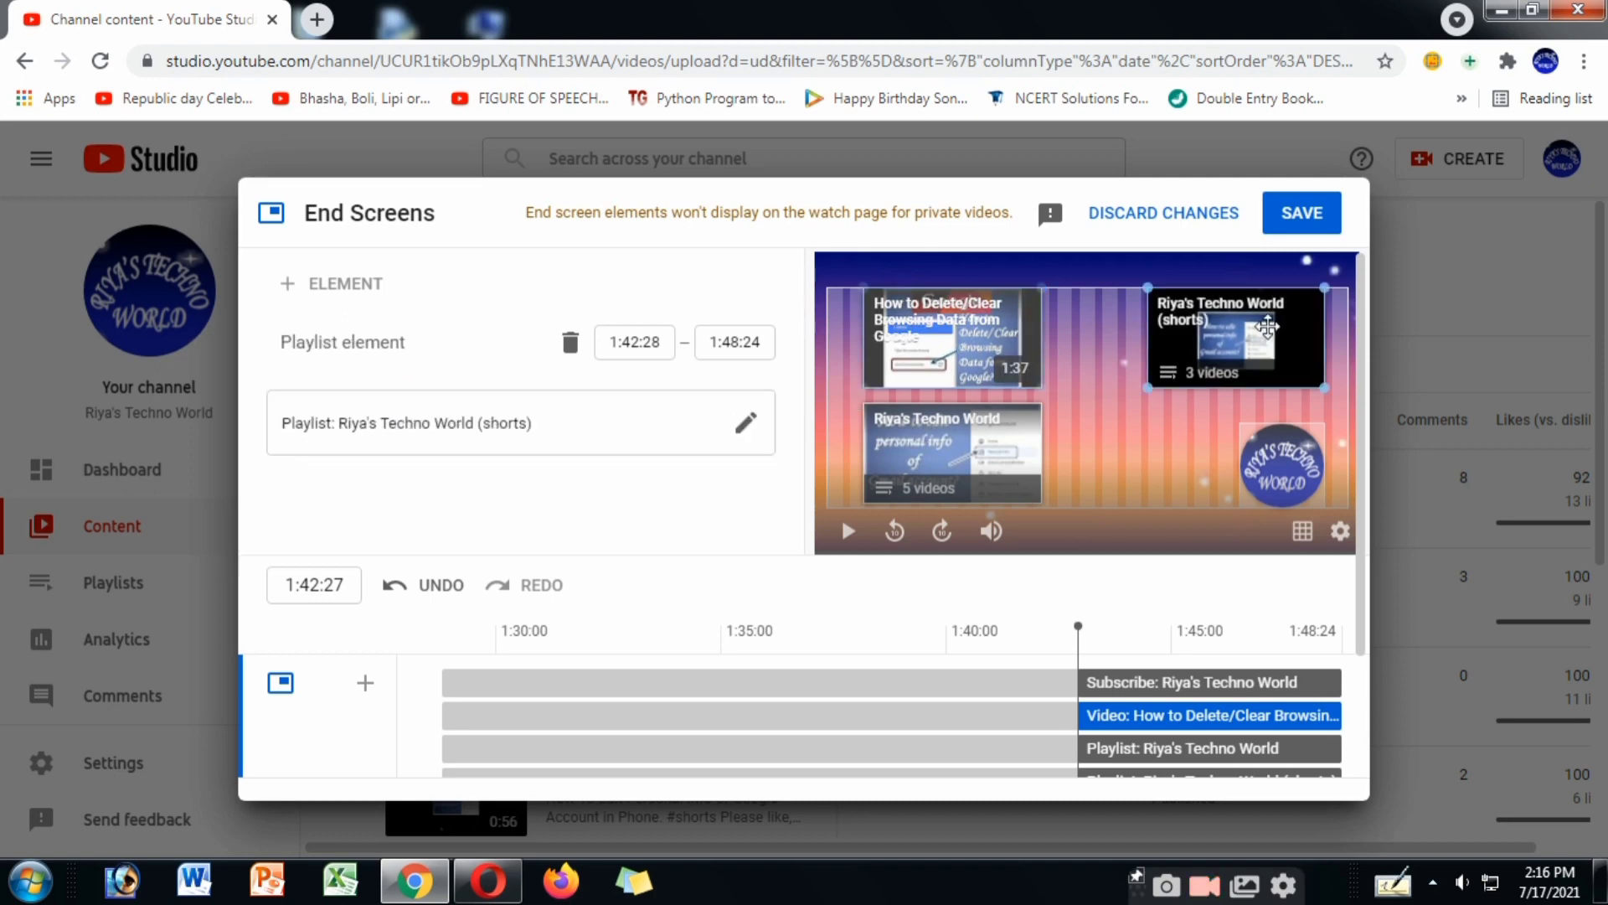
{"action": "left_click", "coordinate": [939, 460]}
{"action": "left_click", "coordinate": [1286, 484]}
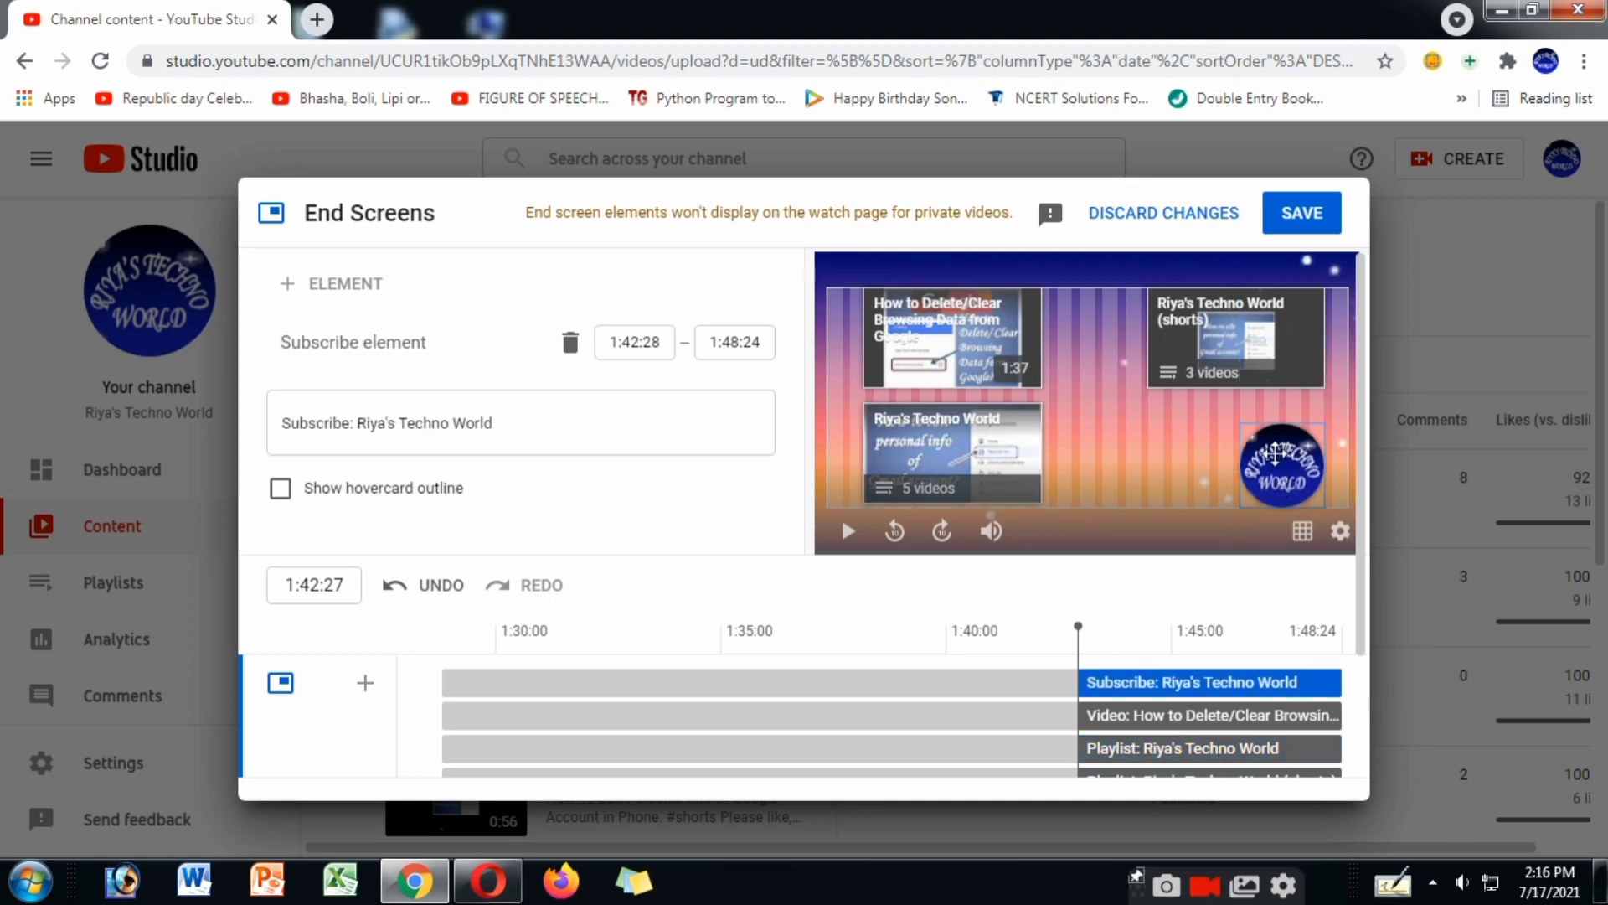
{"action": "scroll", "coordinate": [1145, 679], "scroll_direction": "down", "scroll_amount": 2}
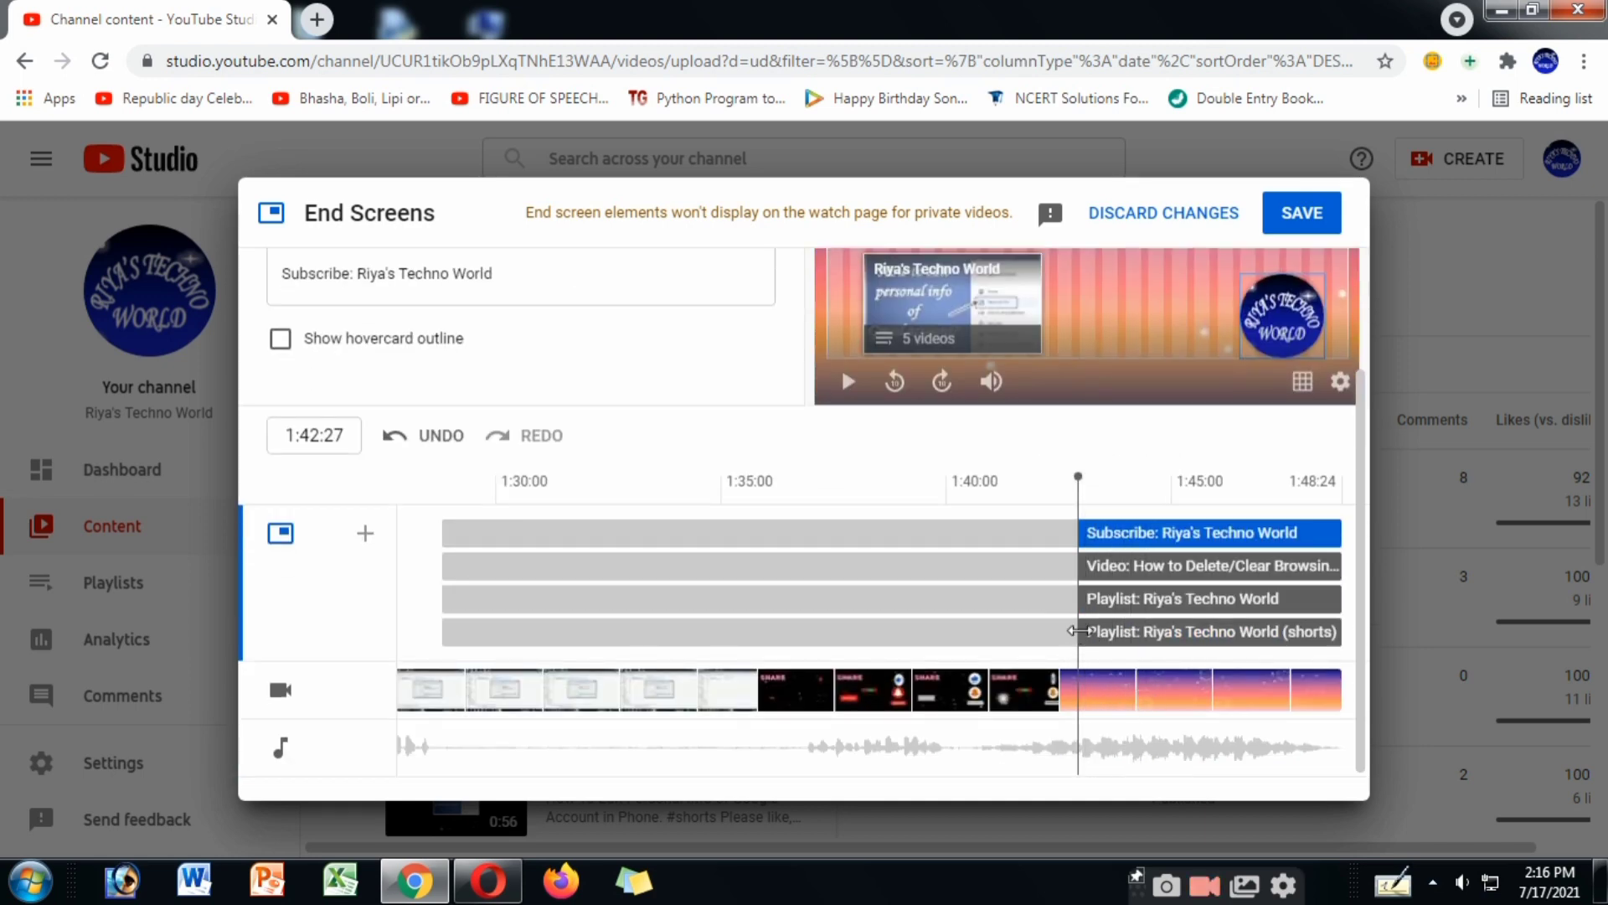
{"action": "left_click", "coordinate": [1079, 630]}
{"action": "left_click_drag", "start_coordinate": [1075, 638], "coordinate": [1069, 639]}
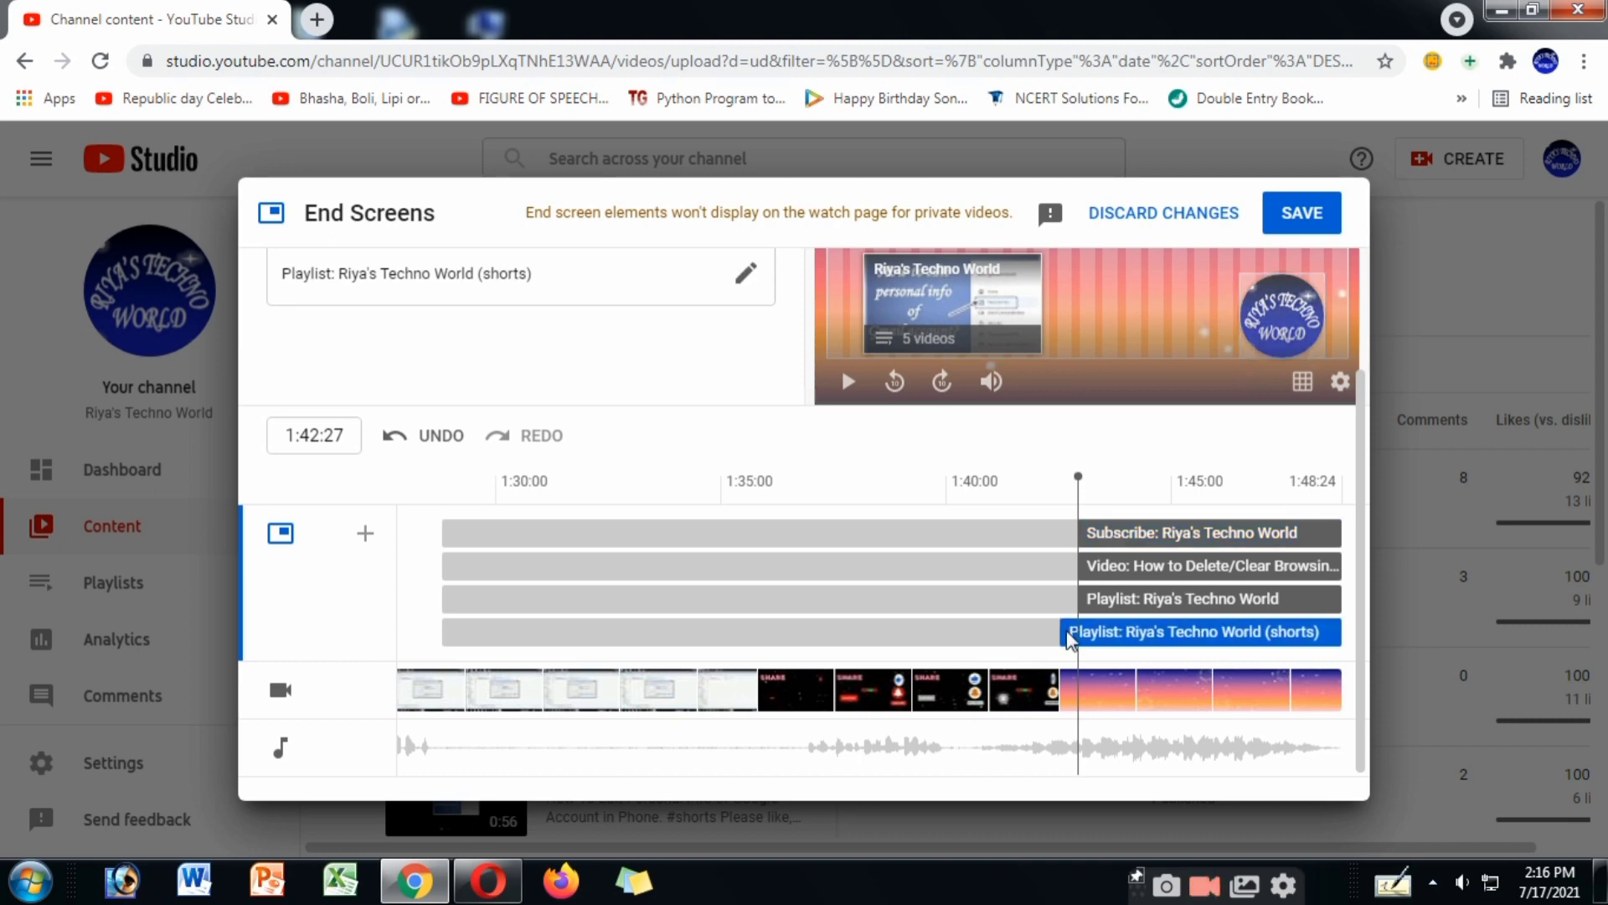
Extend the Riya's Techno World playlist, video and subscribe elements to start at 1:42:16 like the shorts playlist, and save the end screen
{"action": "left_click", "coordinate": [1059, 683]}
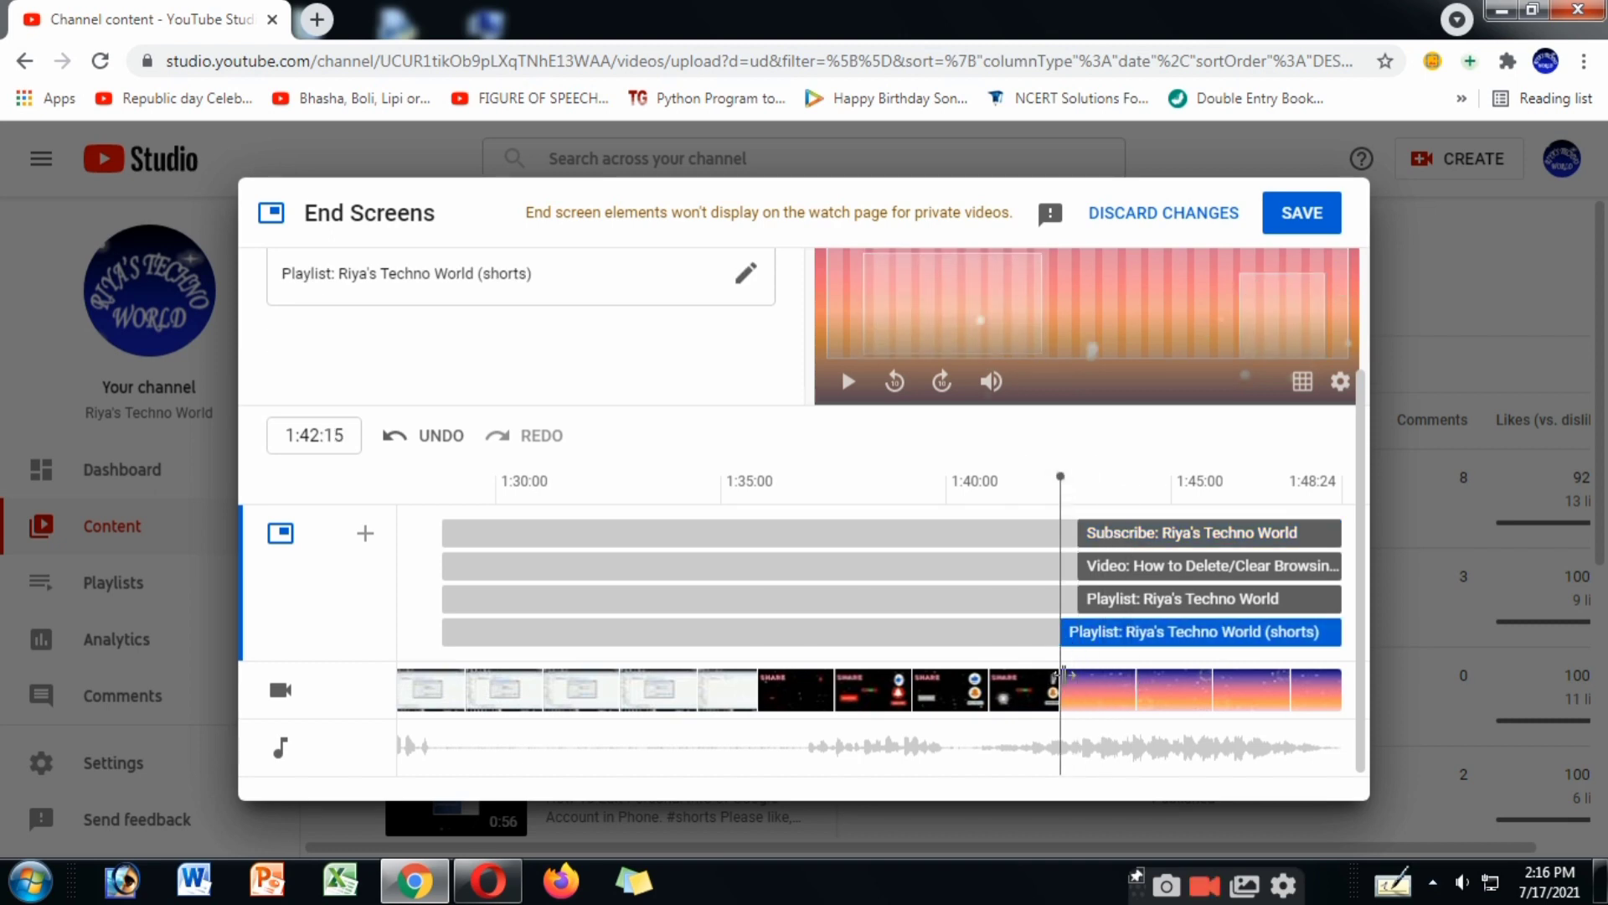
{"action": "scroll", "coordinate": [1076, 672], "scroll_direction": "up", "scroll_amount": 1}
{"action": "scroll", "coordinate": [1070, 725], "scroll_direction": "down", "scroll_amount": 1}
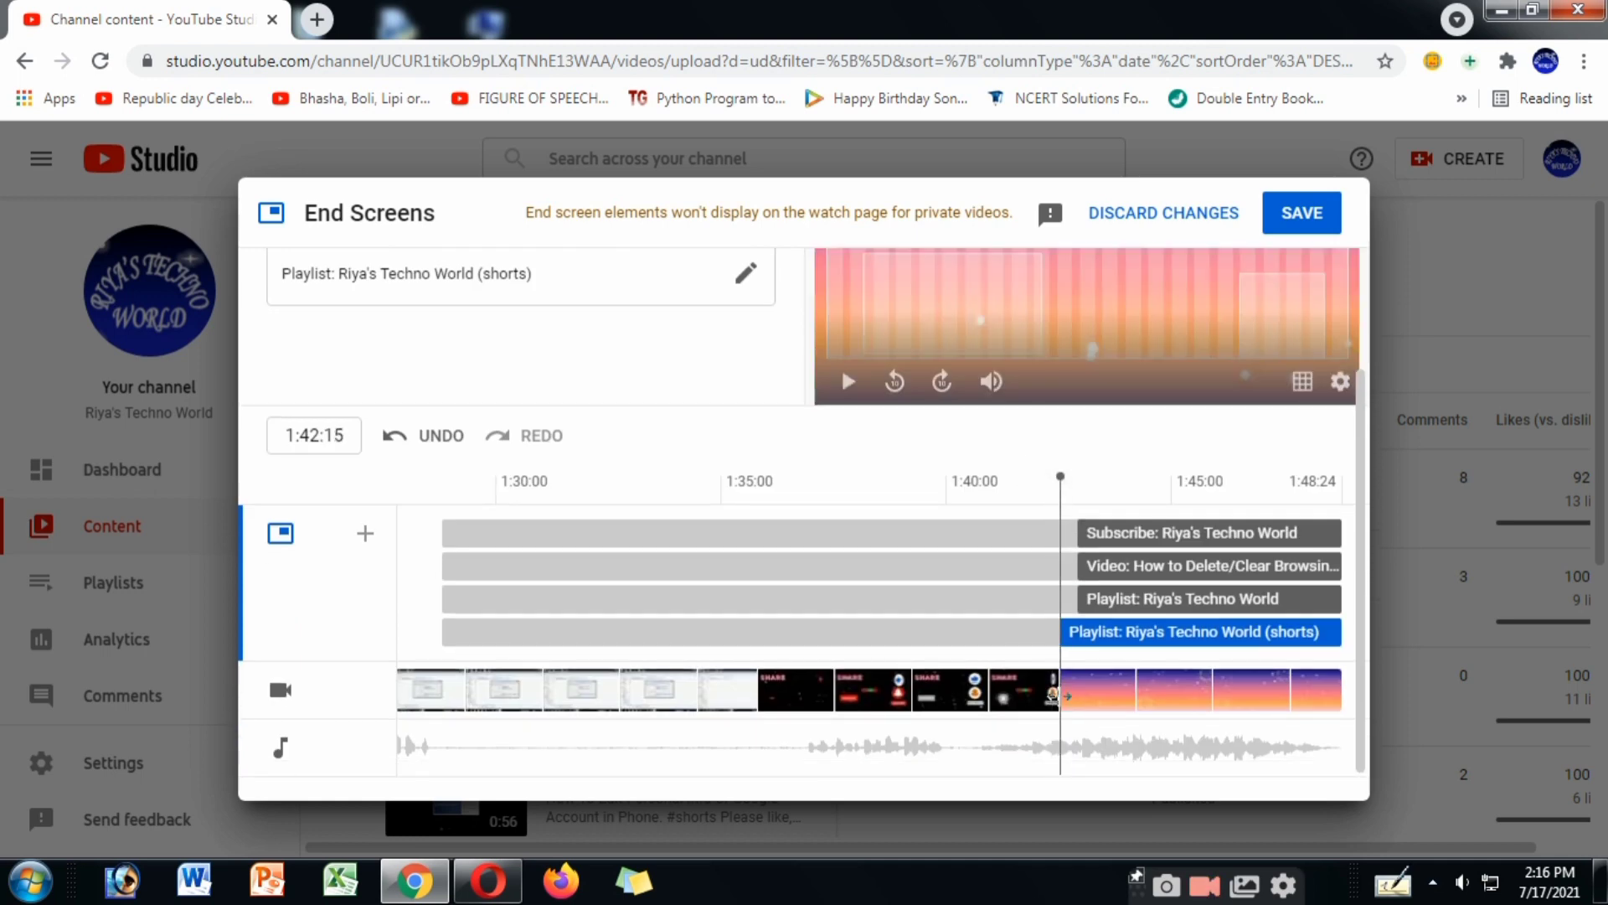
{"action": "left_click", "coordinate": [1087, 601]}
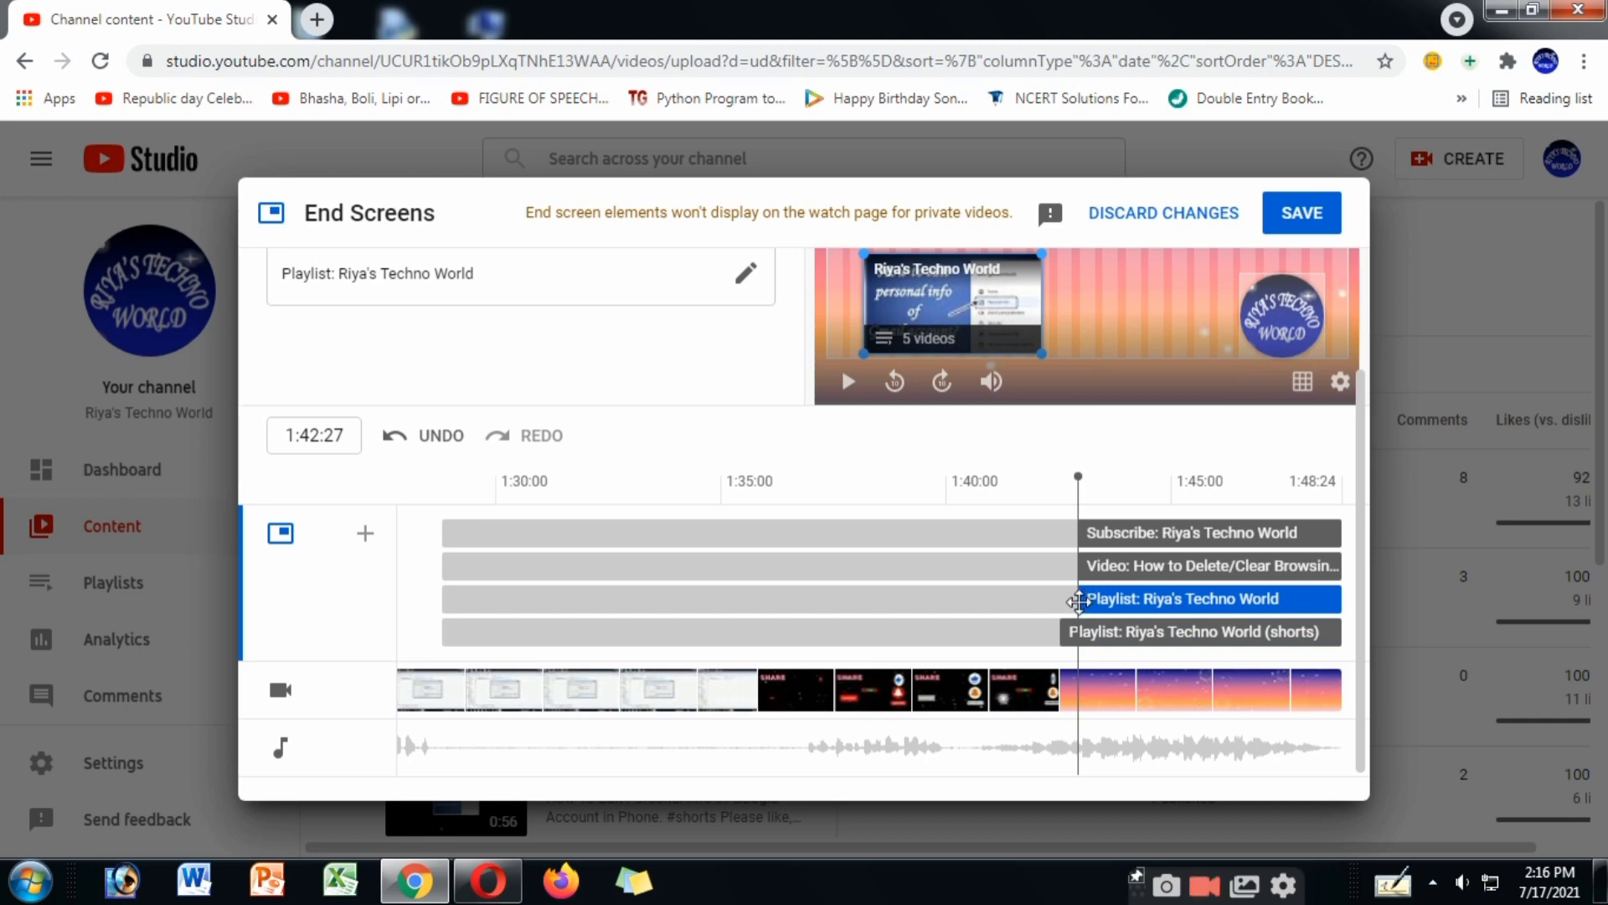
{"action": "left_click_drag", "start_coordinate": [1072, 598], "coordinate": [1051, 534]}
{"action": "scroll", "coordinate": [1095, 467], "scroll_direction": "up", "scroll_amount": 2}
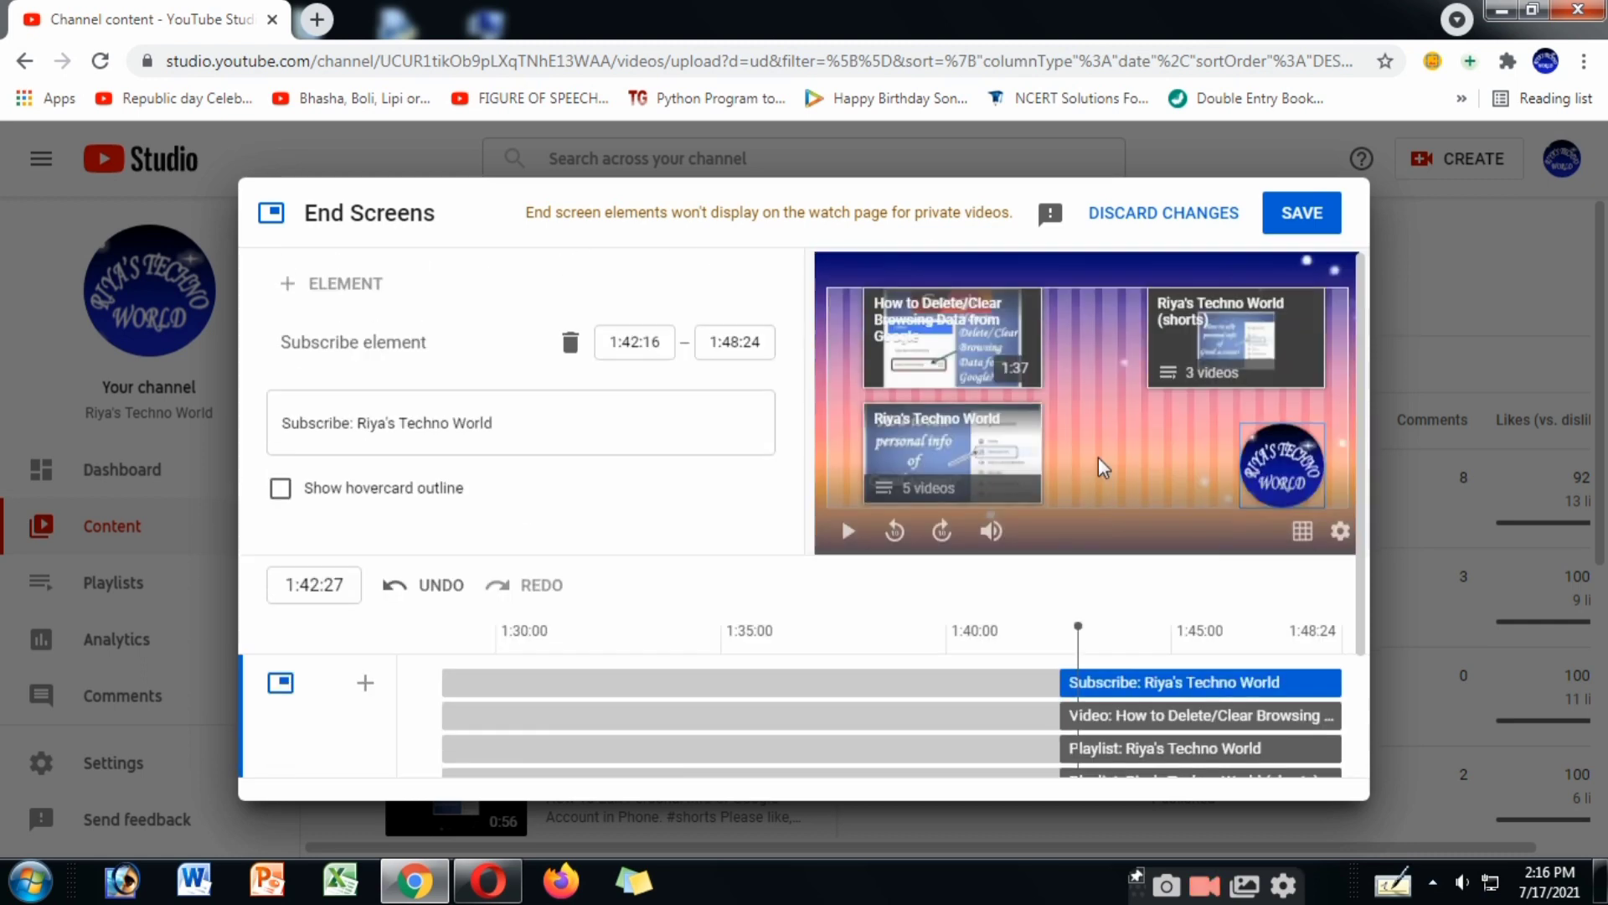
{"action": "left_click", "coordinate": [847, 530]}
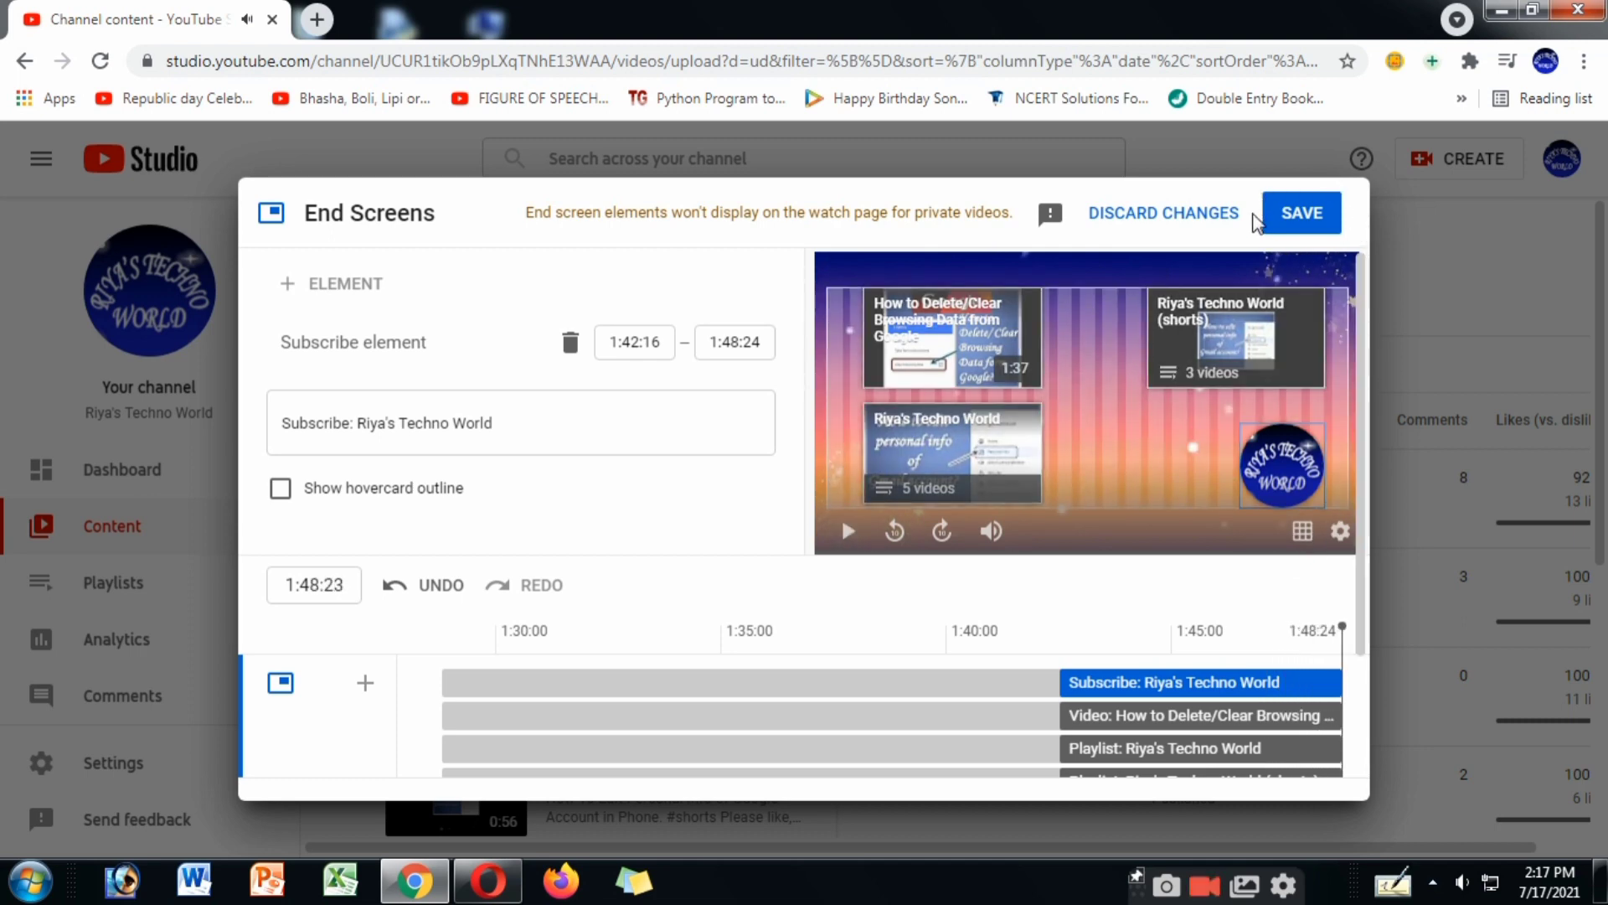
{"action": "left_click", "coordinate": [1298, 224]}
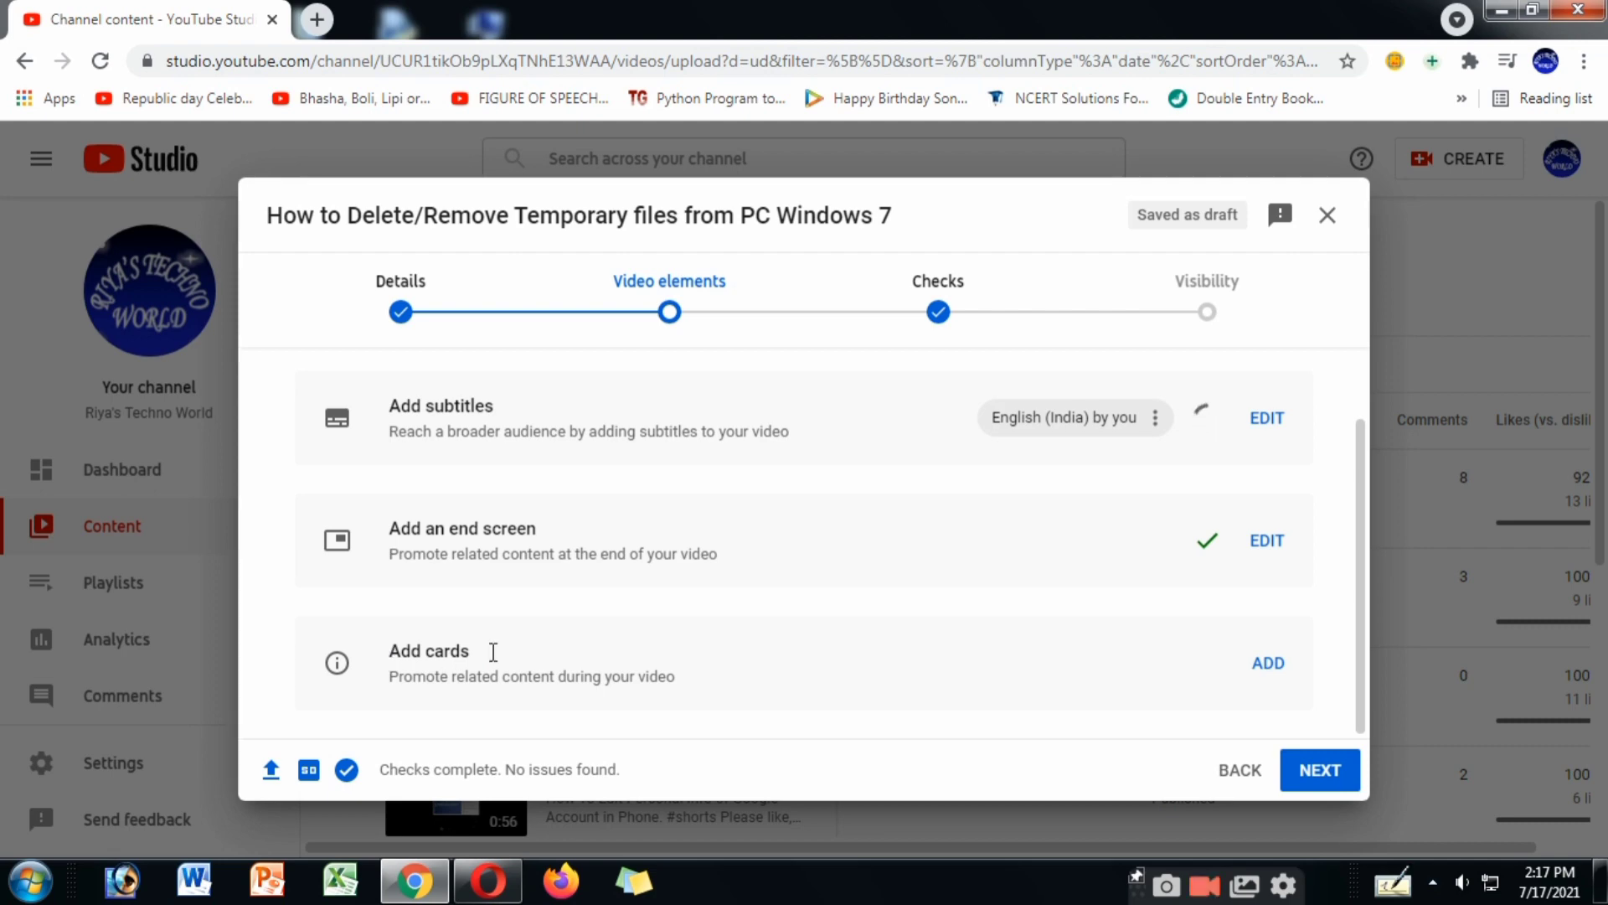
Add a video card at 0:05:02 linking to "How to Delete/Clear Browsing Data from Google"
{"action": "left_click", "coordinate": [1267, 662]}
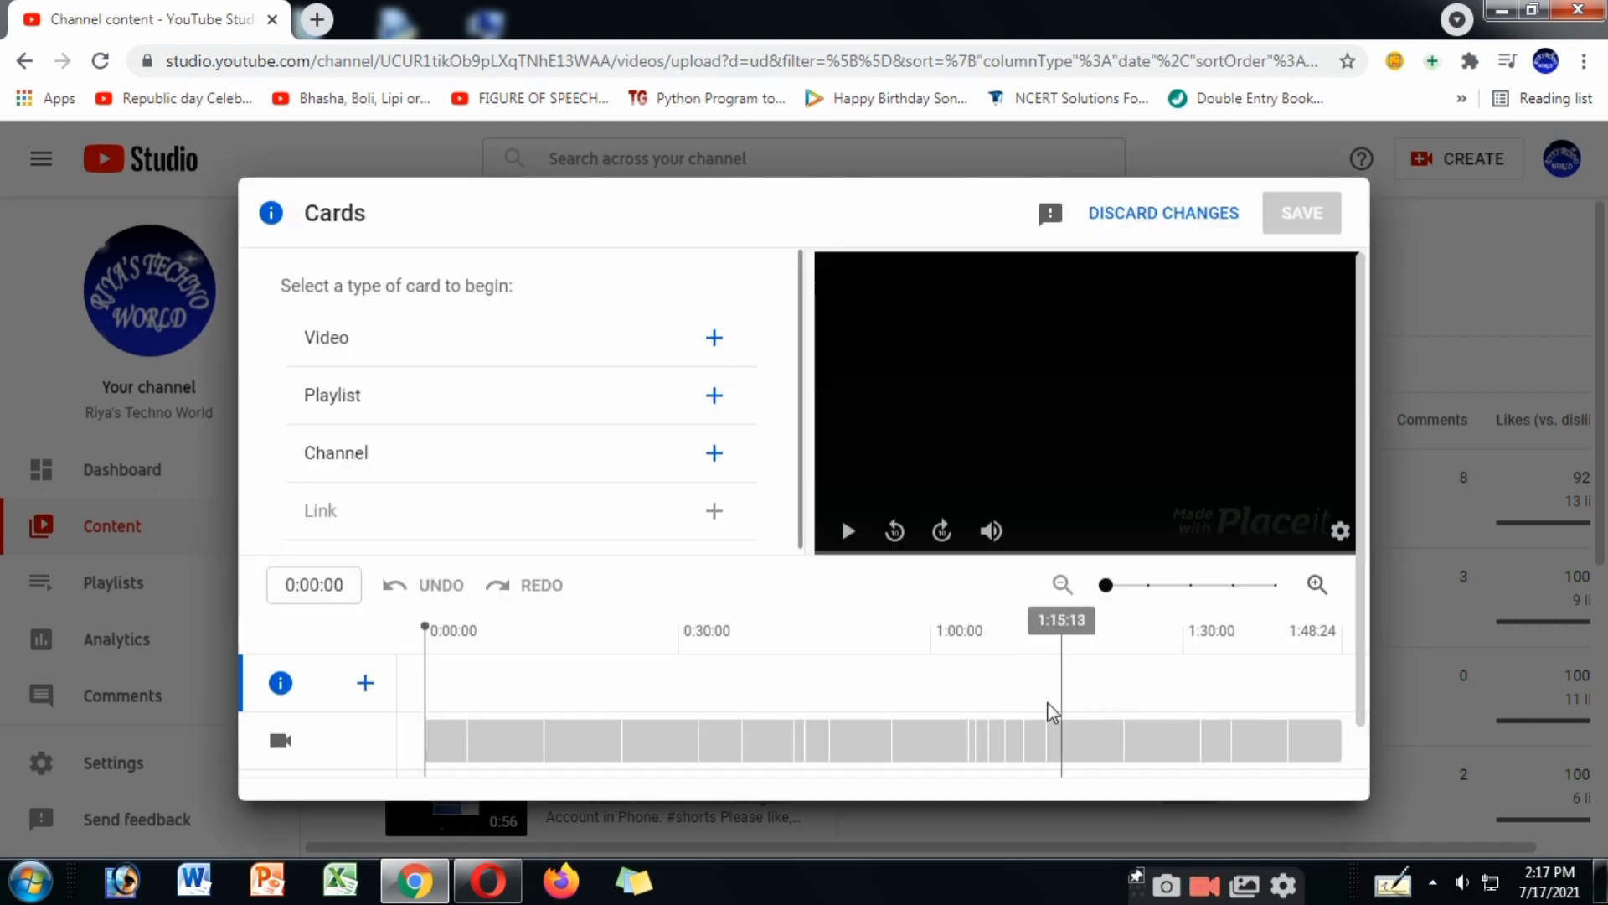
{"action": "left_click", "coordinate": [470, 736]}
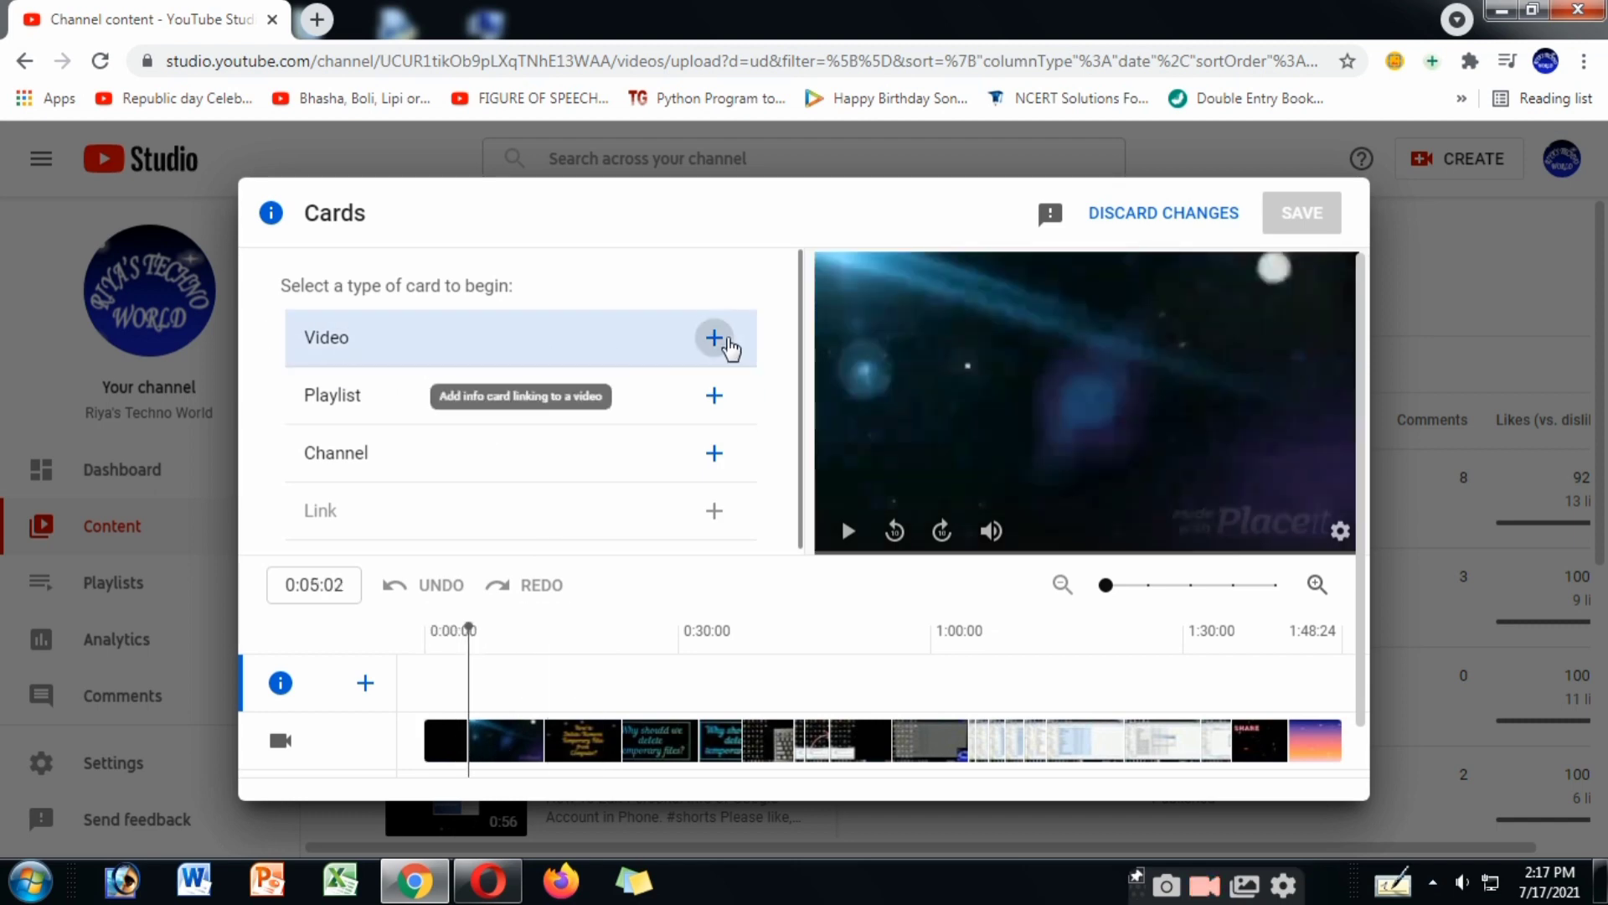
{"action": "left_click", "coordinate": [715, 338]}
{"action": "left_click", "coordinate": [448, 413]}
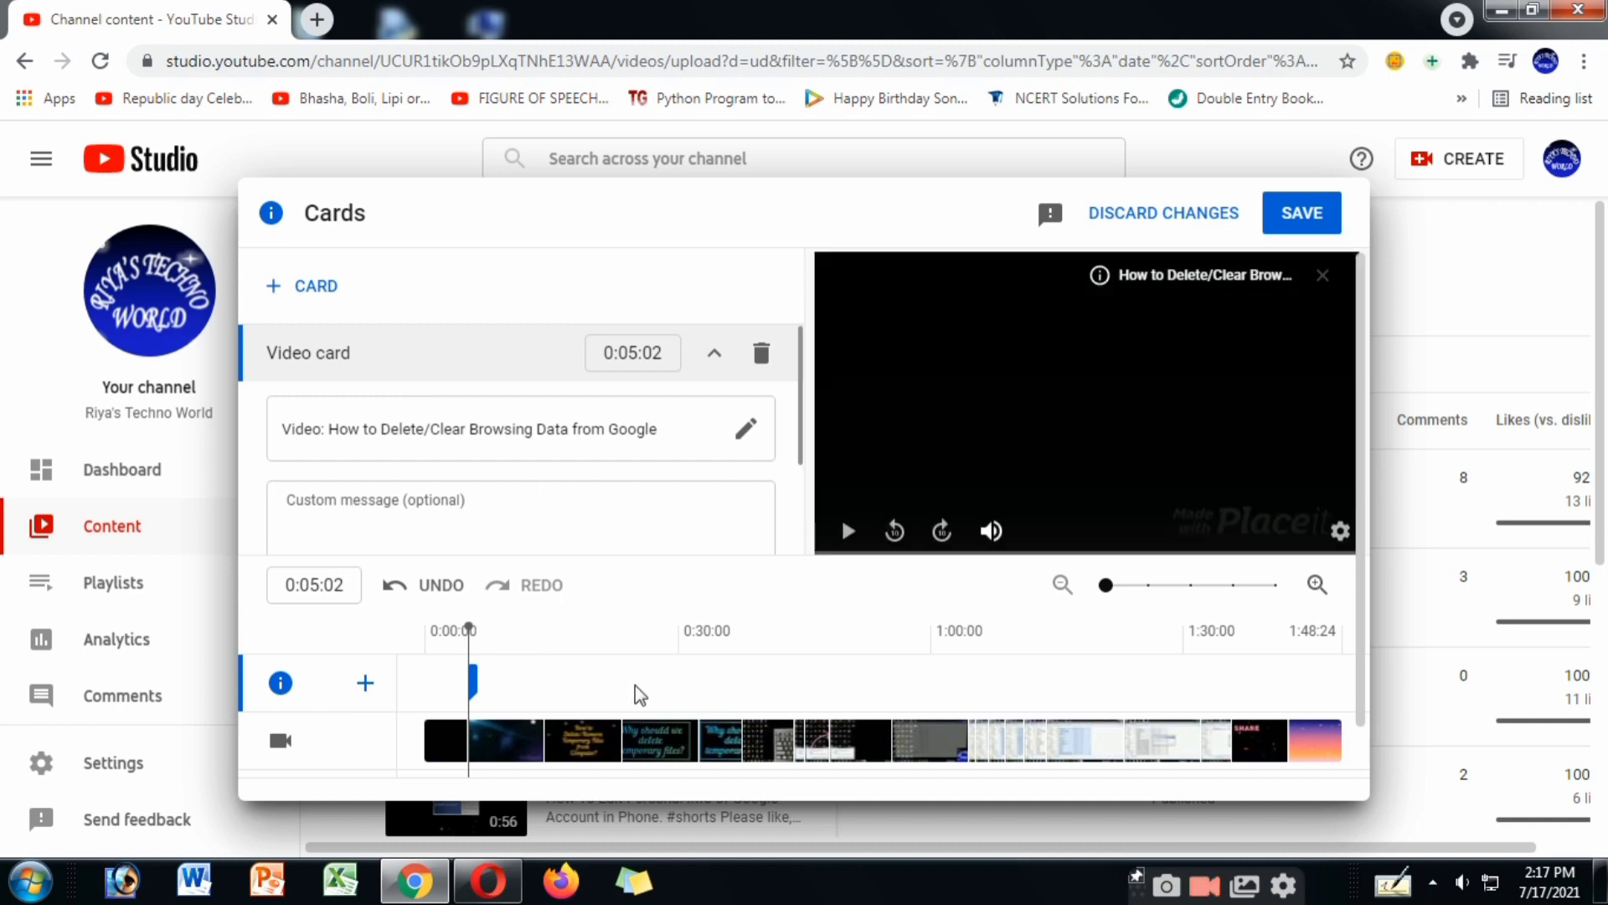
Add a playlist card at 0:29:11 linking to the Riya's Techno World playlist
{"action": "left_click", "coordinate": [675, 711]}
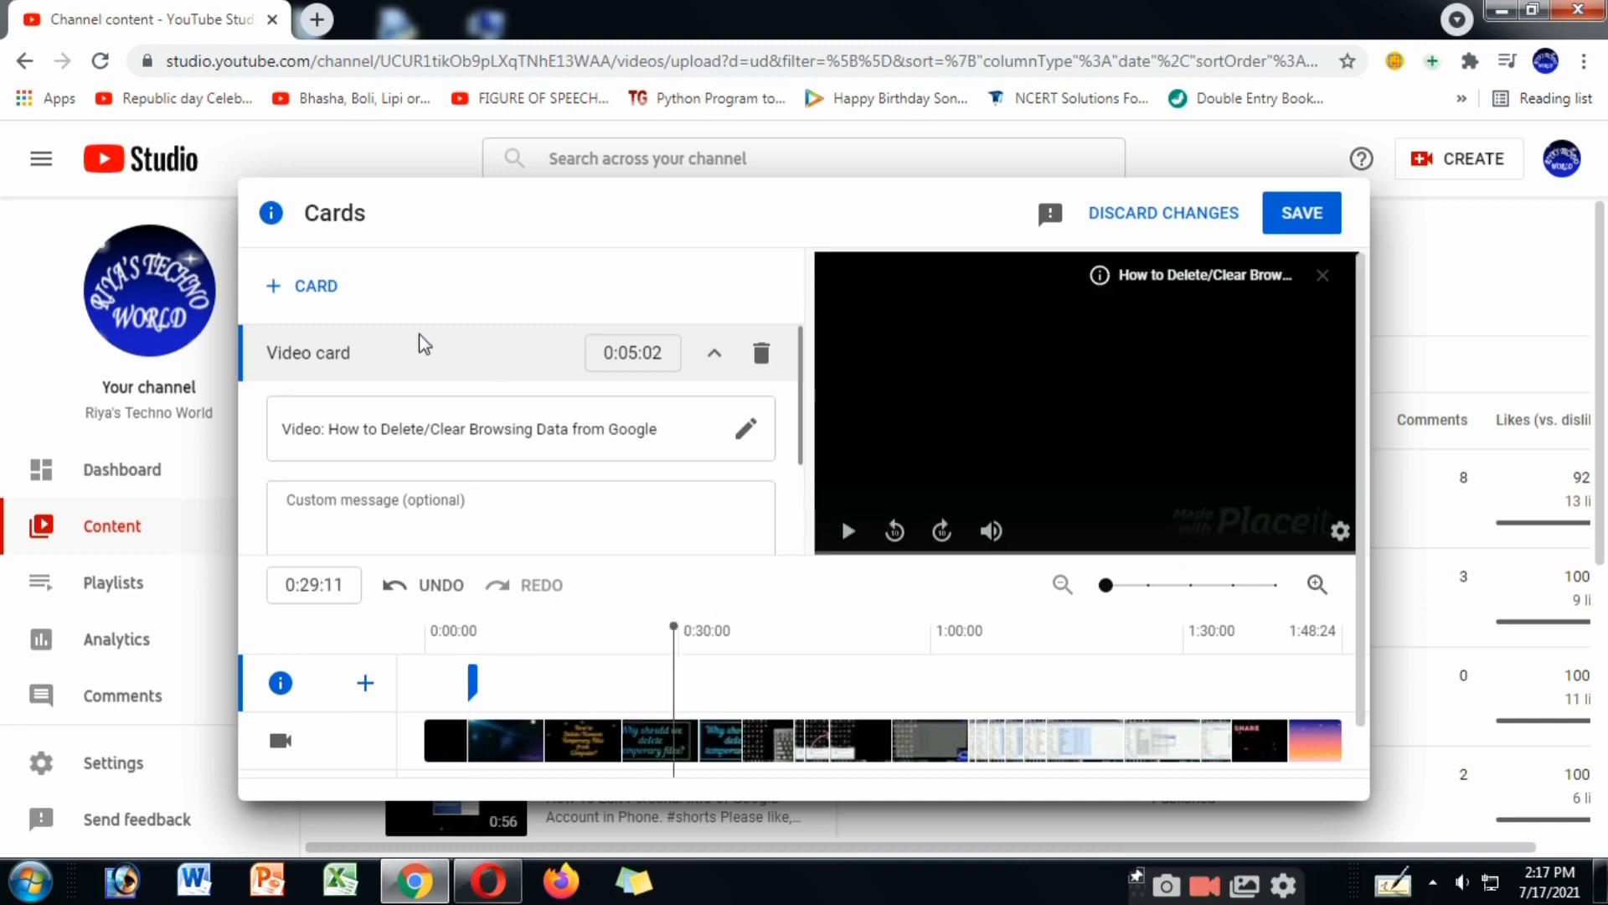
{"action": "left_click", "coordinate": [317, 286]}
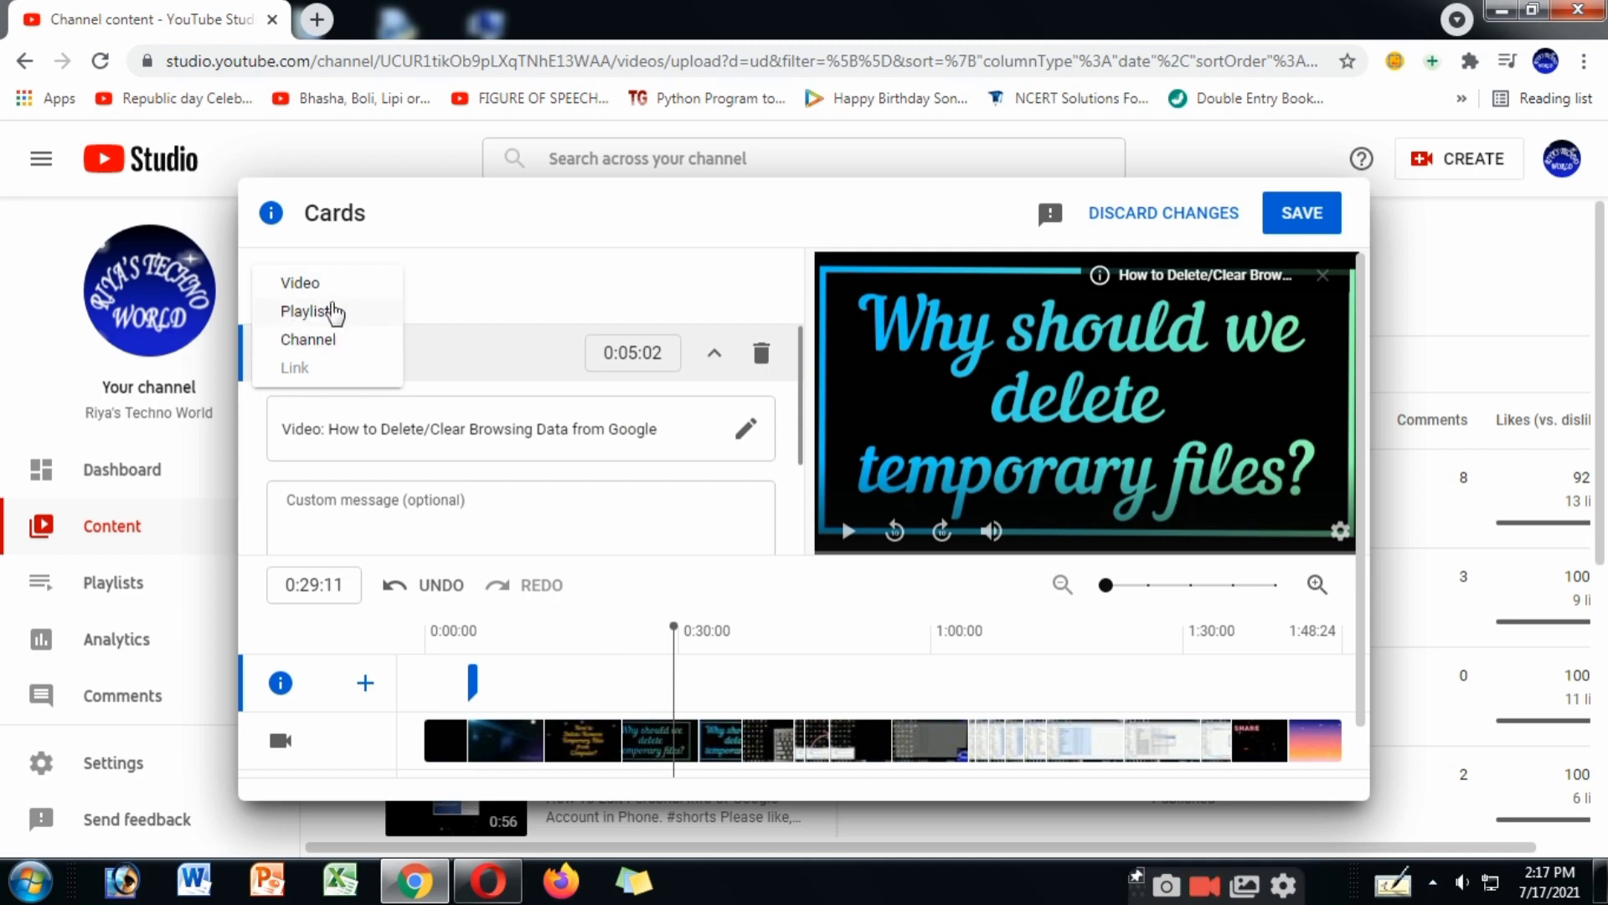
{"action": "left_click", "coordinate": [327, 312]}
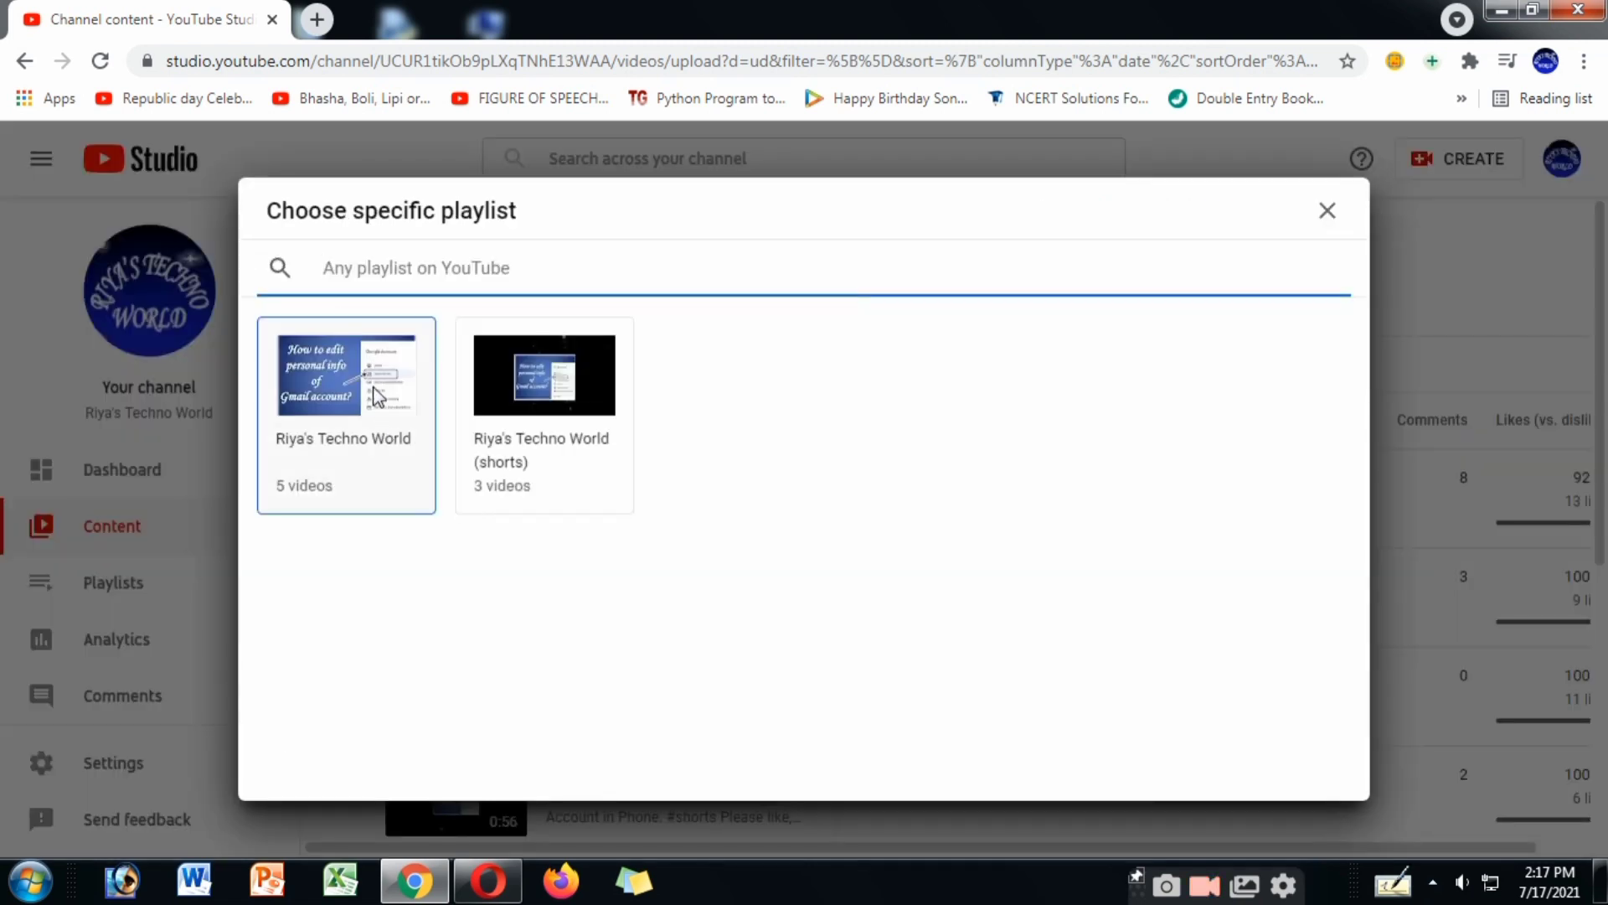
{"action": "left_click", "coordinate": [375, 397]}
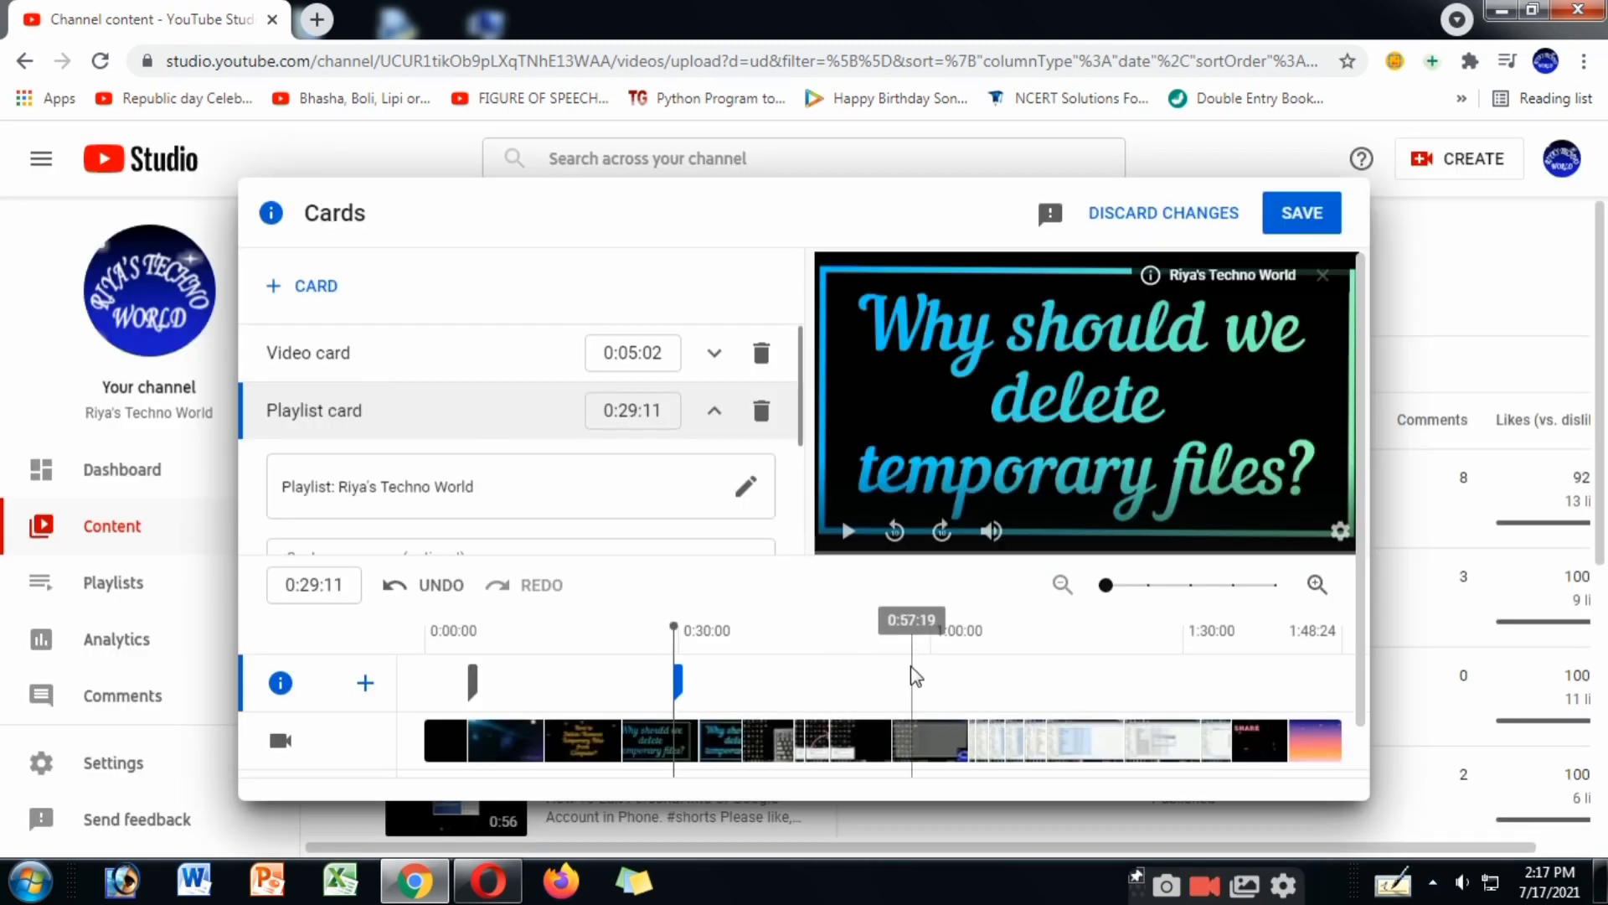
Give the playlist card the custom message "My Channel" and the teaser text "Please do watch."
{"action": "scroll", "coordinate": [545, 495], "scroll_direction": "down", "scroll_amount": 1}
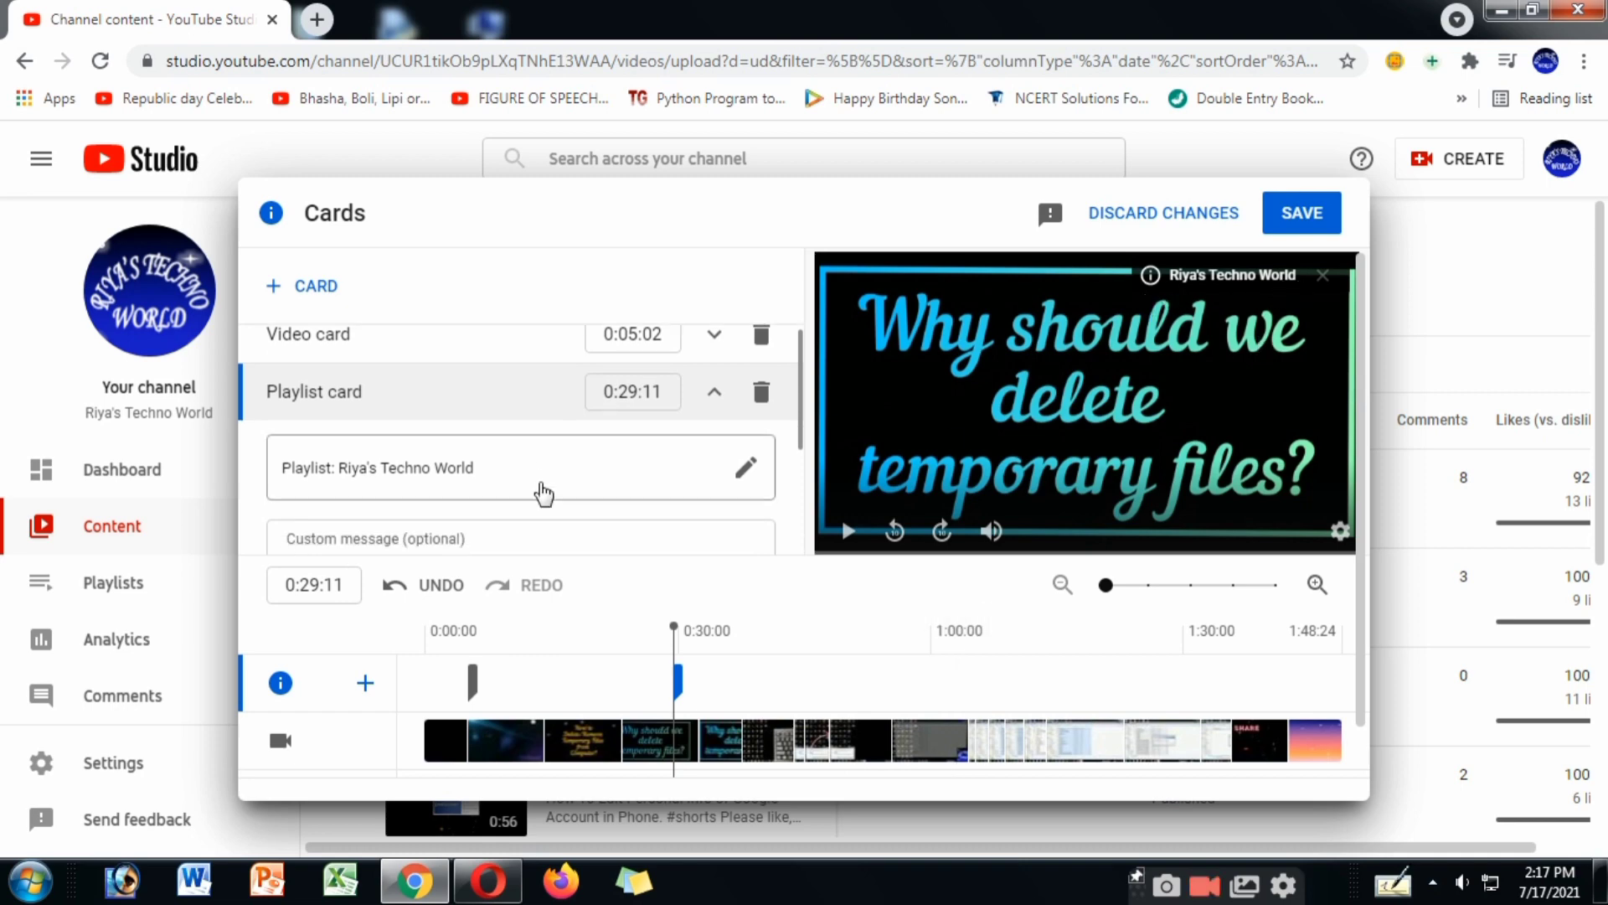
{"action": "scroll", "coordinate": [544, 494], "scroll_direction": "down", "scroll_amount": 2}
{"action": "scroll", "coordinate": [544, 492], "scroll_direction": "up", "scroll_amount": 1}
{"action": "left_click", "coordinate": [541, 482]}
{"action": "scroll", "coordinate": [543, 483], "scroll_direction": "down", "scroll_amount": 1}
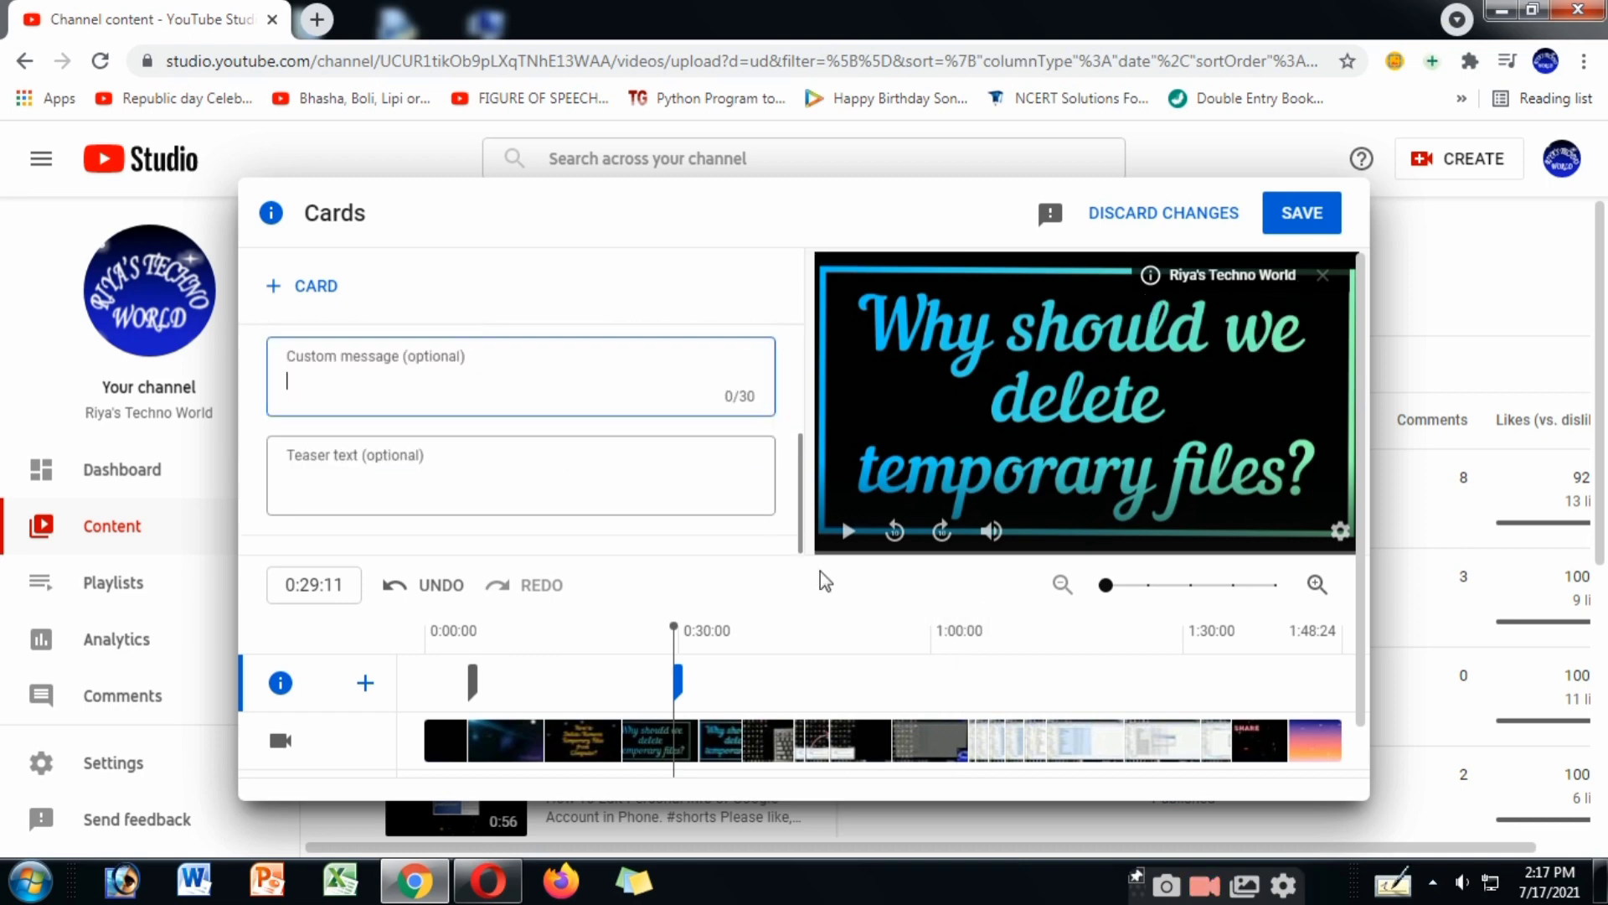
{"action": "left_click", "coordinate": [879, 633]}
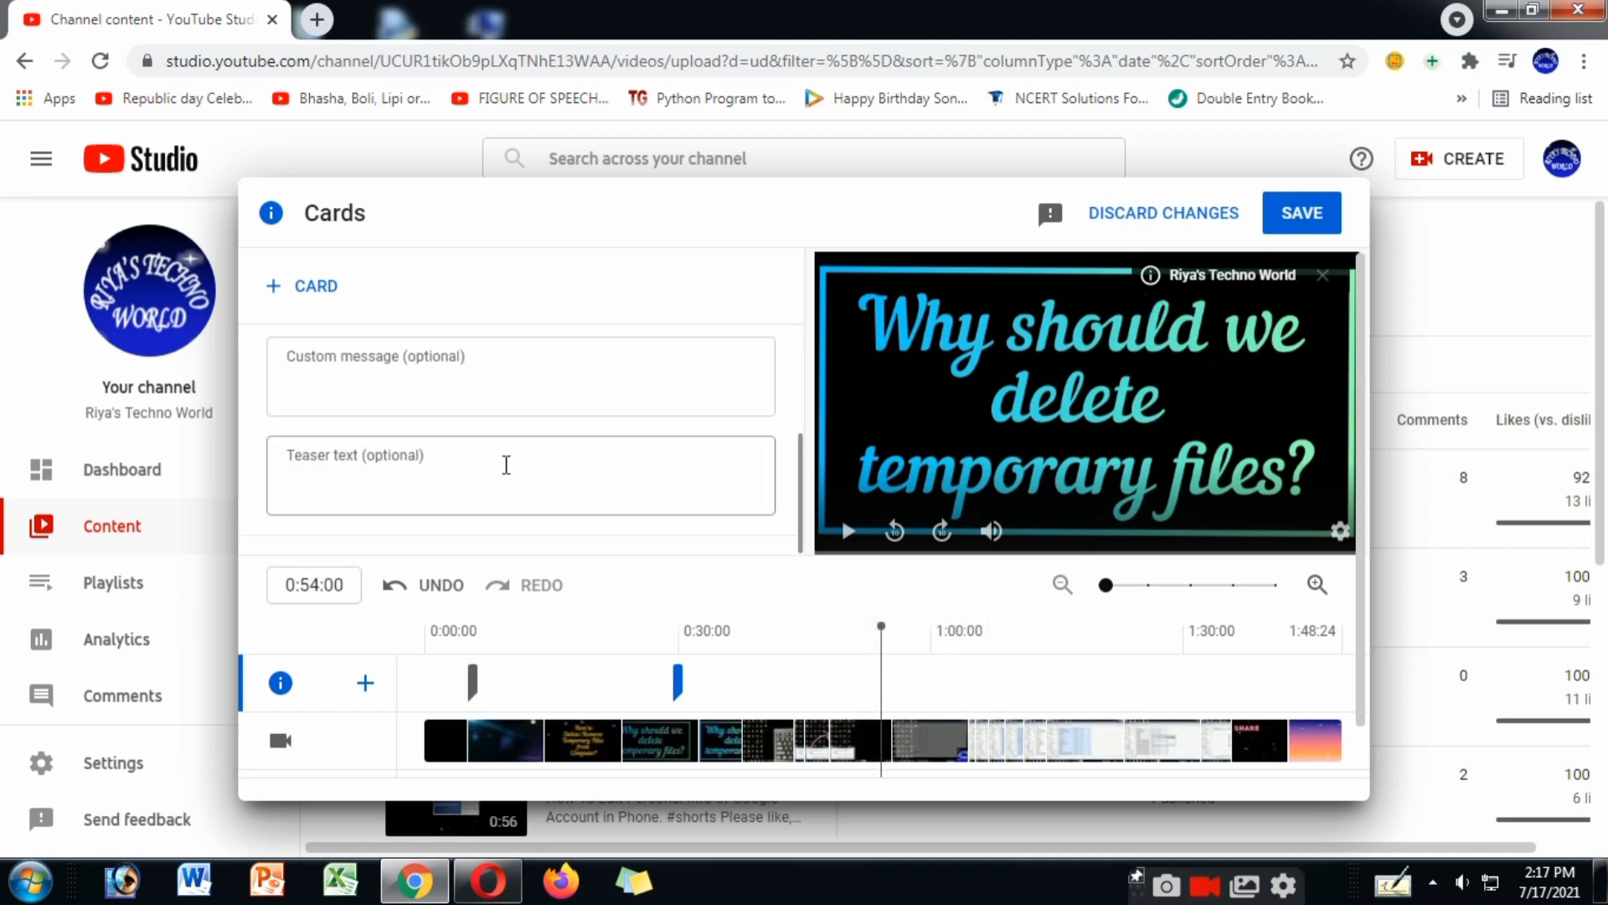
{"action": "scroll", "coordinate": [506, 465], "scroll_direction": "up", "scroll_amount": 2}
{"action": "left_click", "coordinate": [506, 480]}
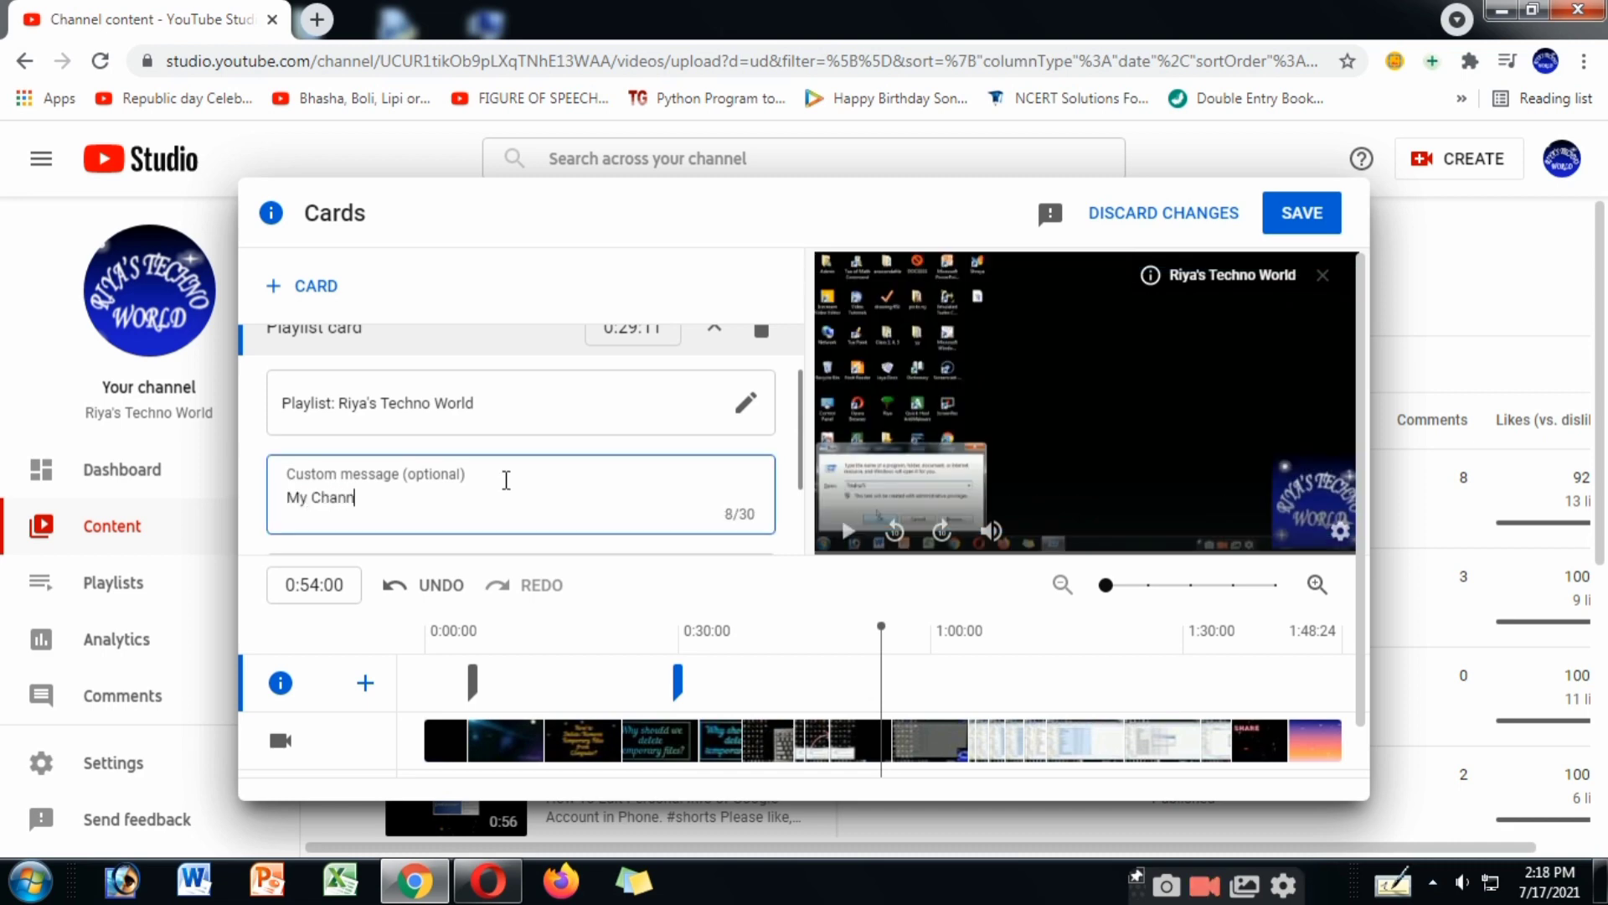
{"action": "scroll", "coordinate": [506, 480], "scroll_direction": "down", "scroll_amount": 1}
{"action": "left_click", "coordinate": [482, 476]}
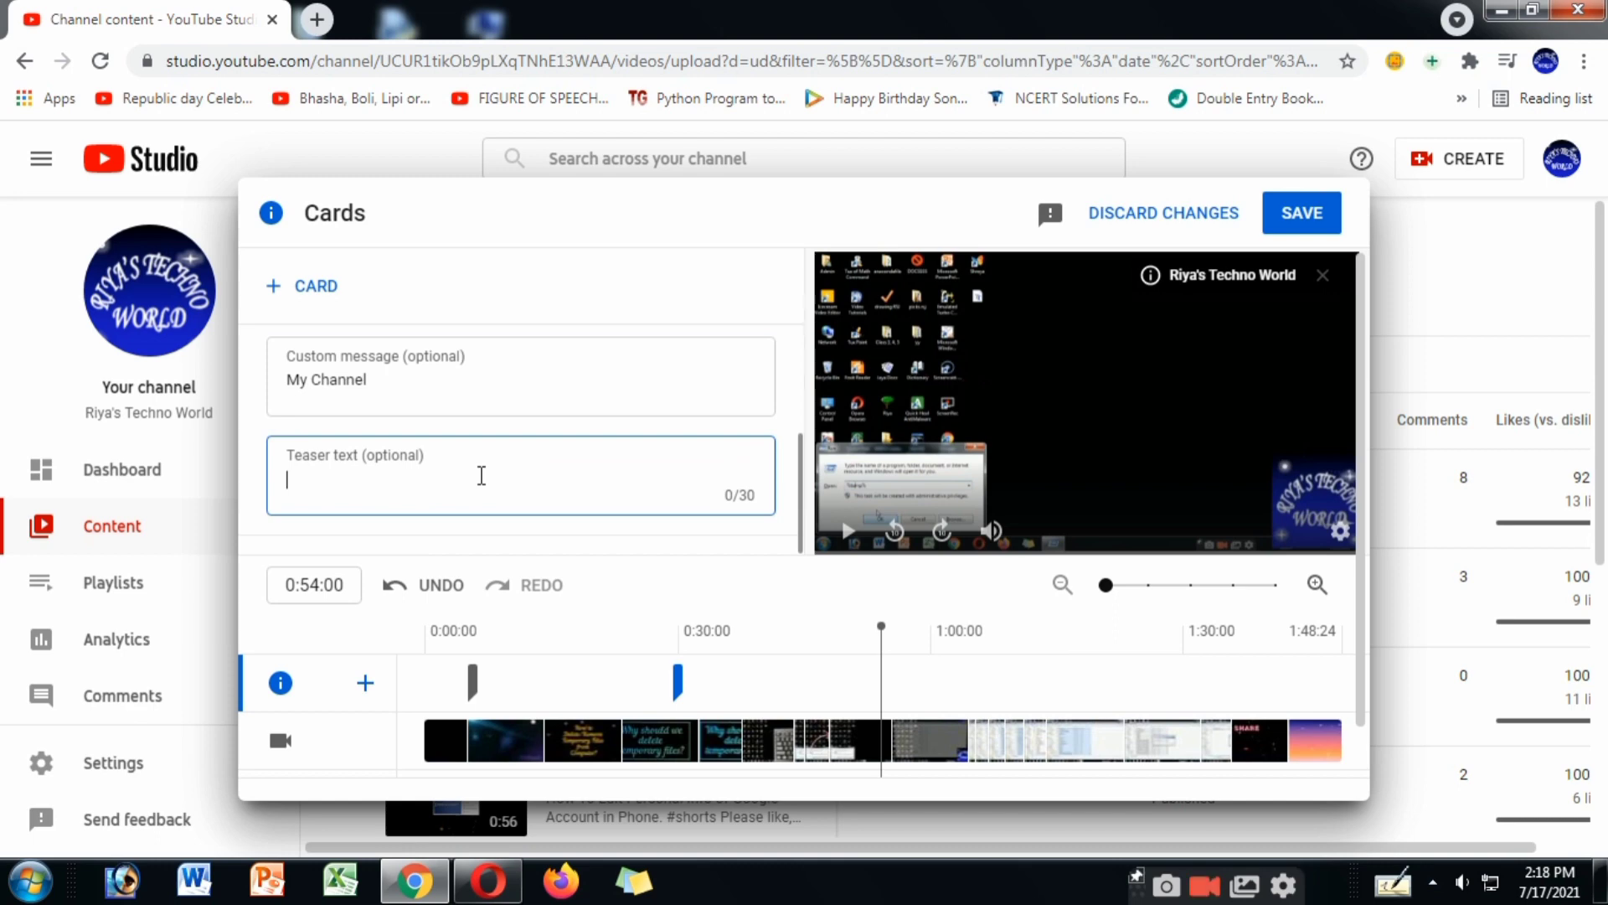
{"action": "type", "text": "Please "}
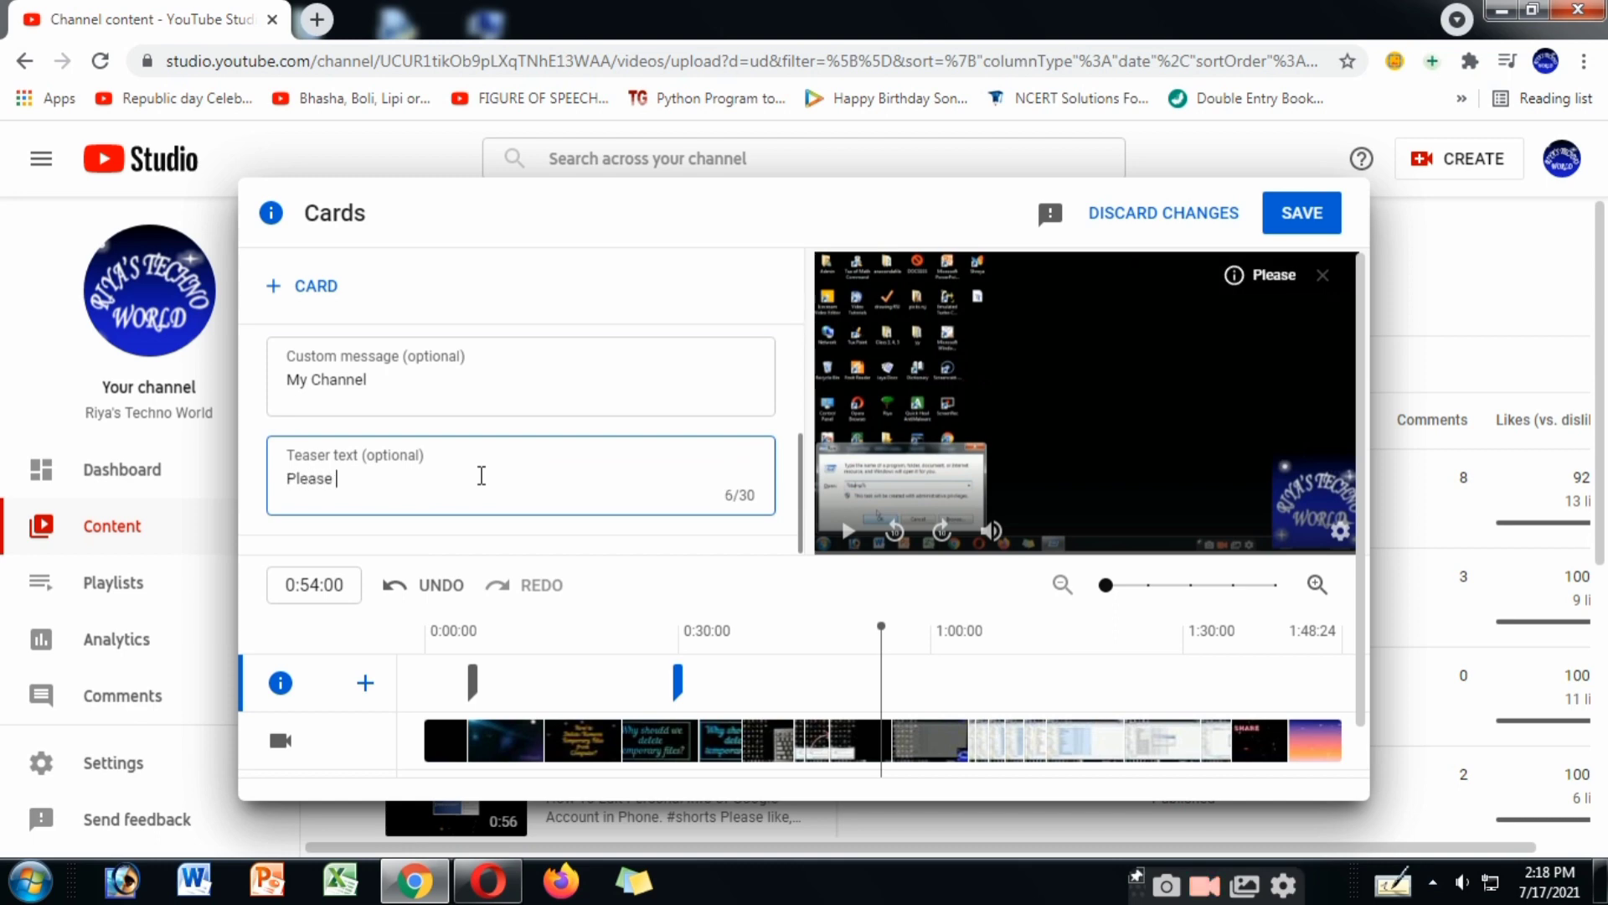
{"action": "type", "text": "do watch."}
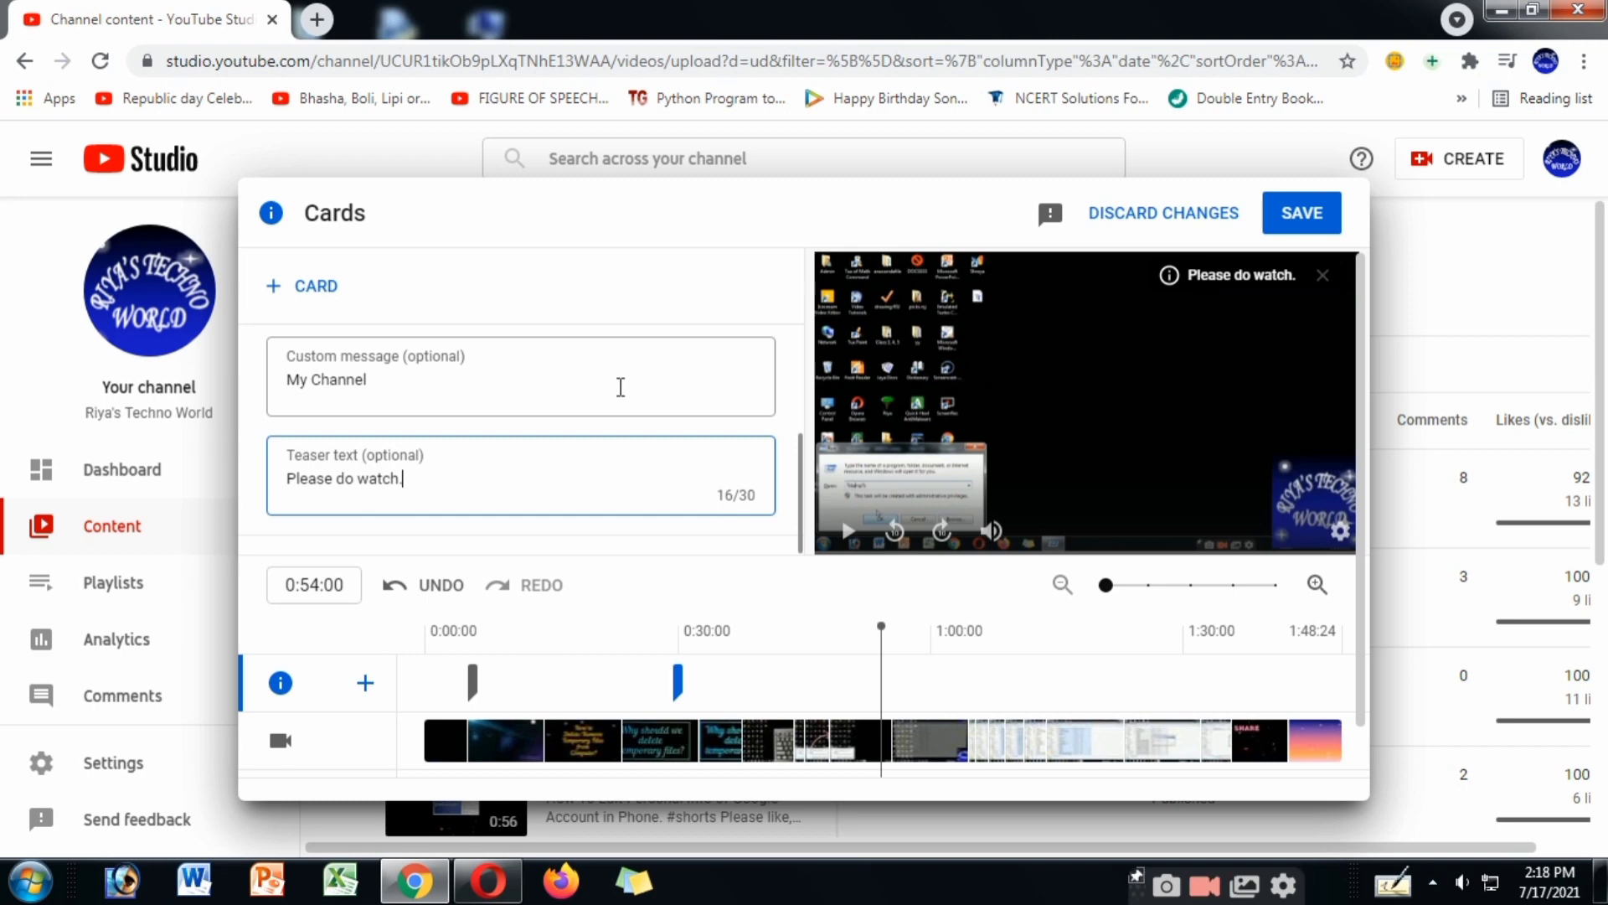
{"action": "scroll", "coordinate": [617, 393], "scroll_direction": "up", "scroll_amount": 2}
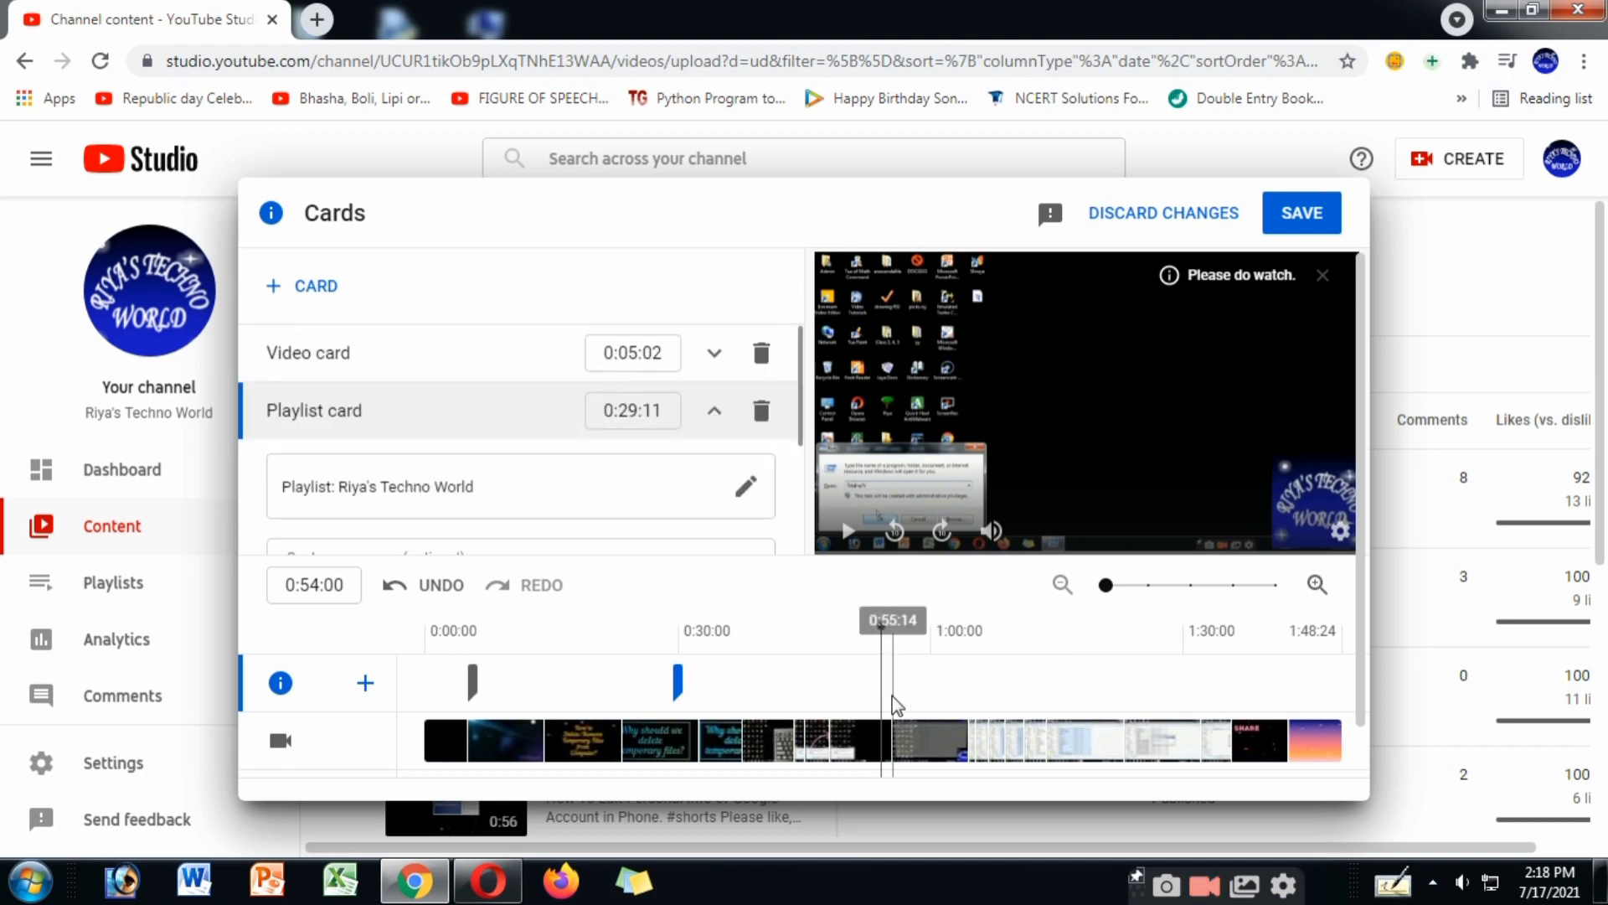
Add a channel card at 0:55:14 for Riya's Techno World, finding the channel by searching for "riya's techno"
{"action": "left_click", "coordinate": [893, 664]}
{"action": "left_click", "coordinate": [308, 285]}
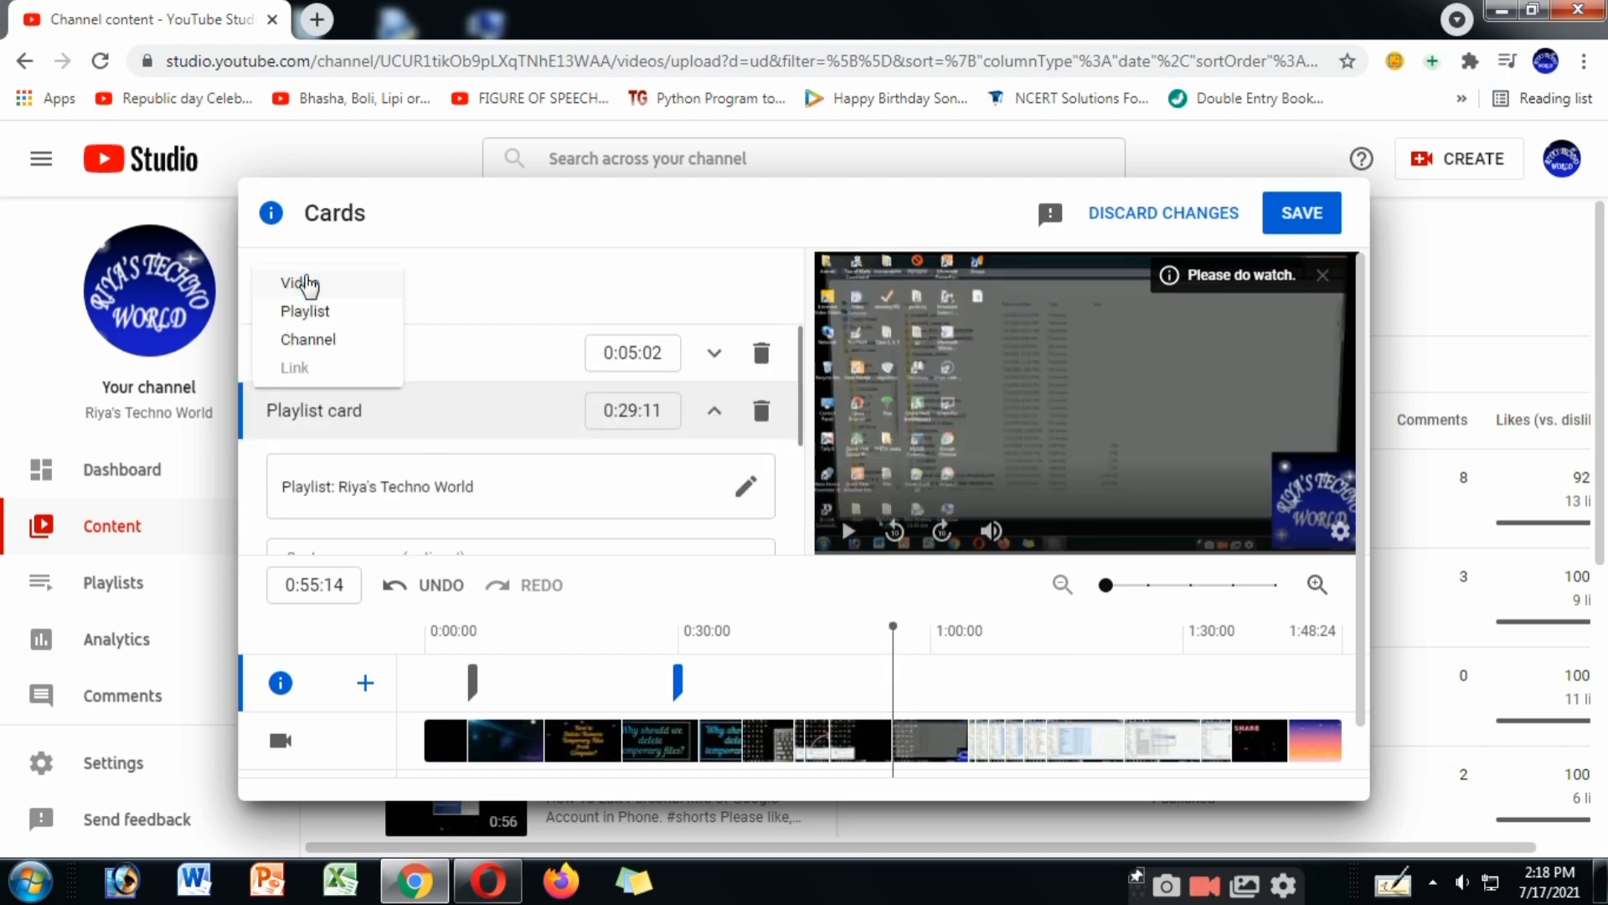
{"action": "left_click", "coordinate": [313, 341]}
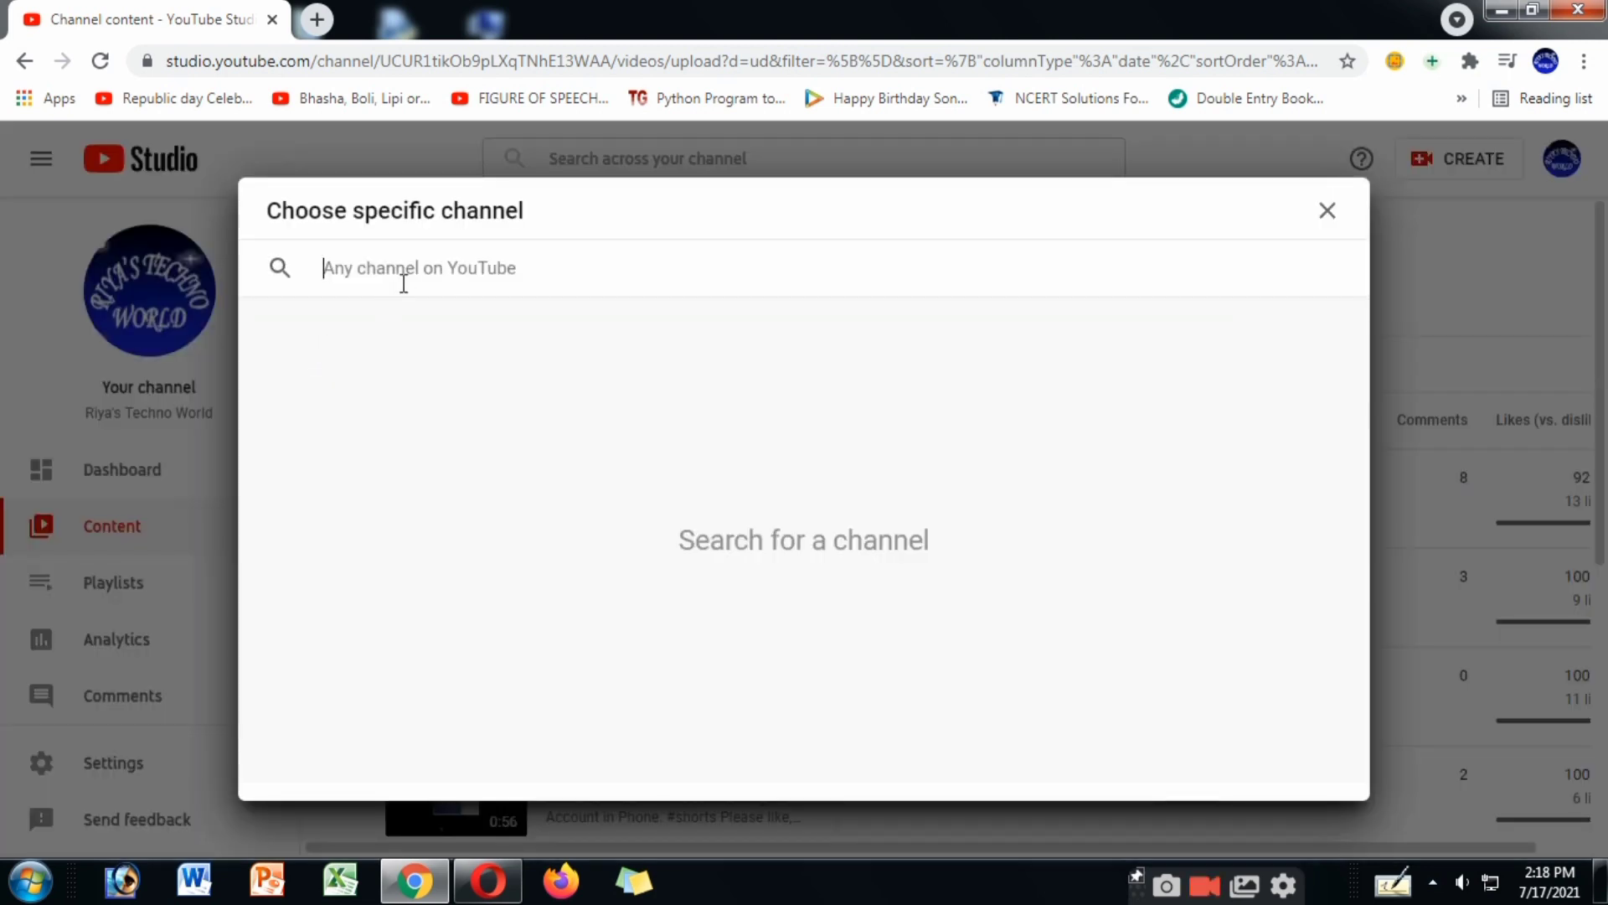
{"action": "type", "text": "riya's "}
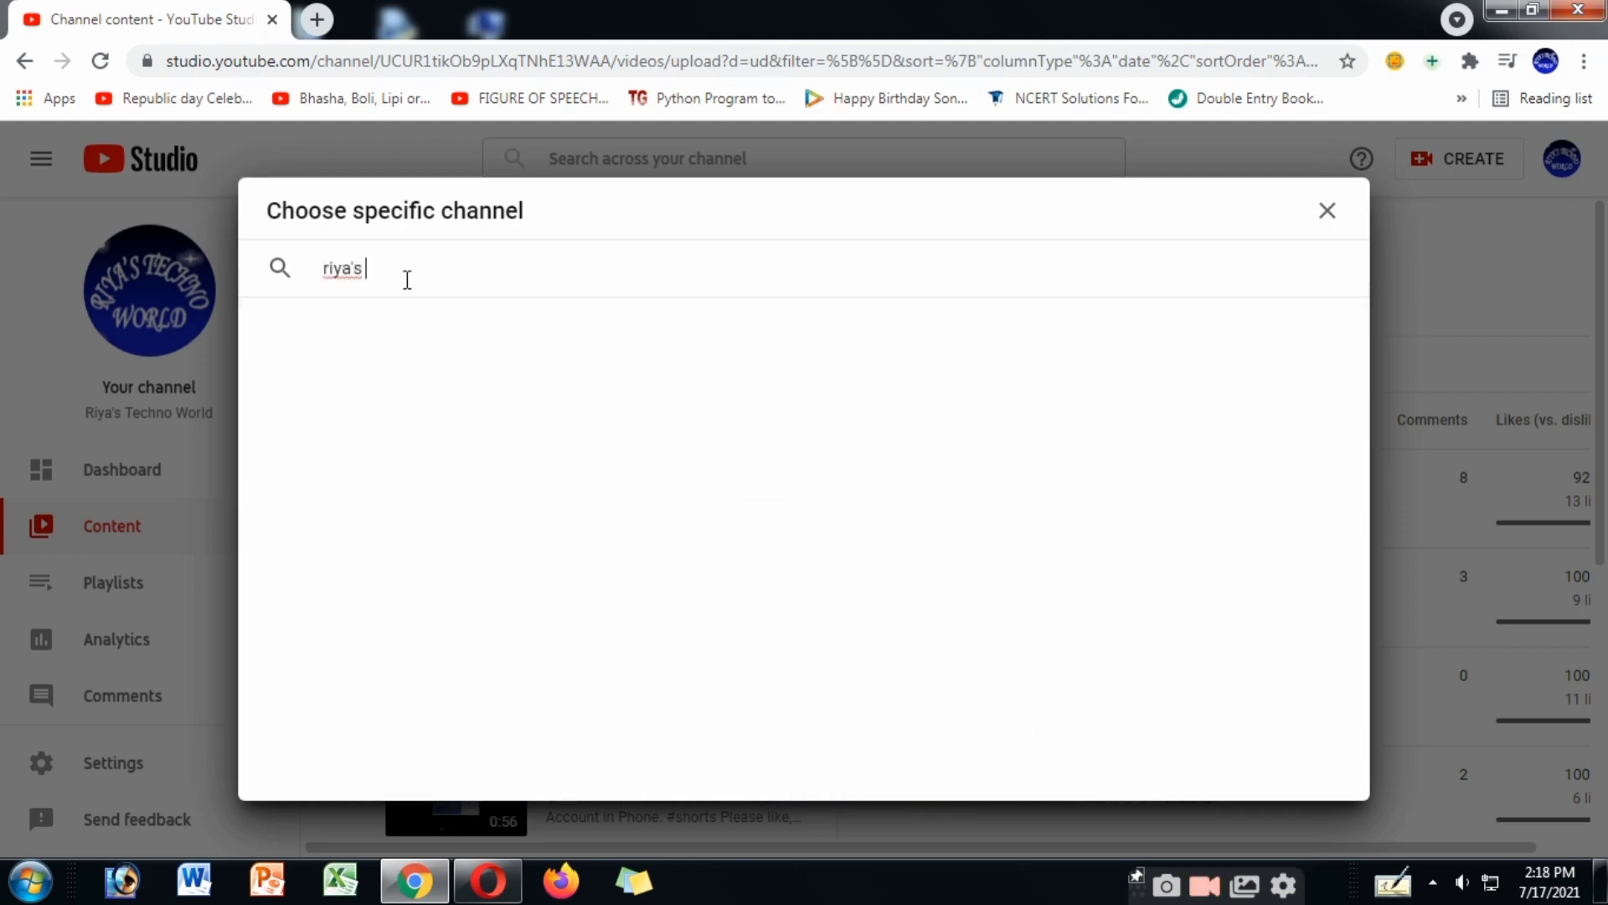
{"action": "type", "text": "techno wo"}
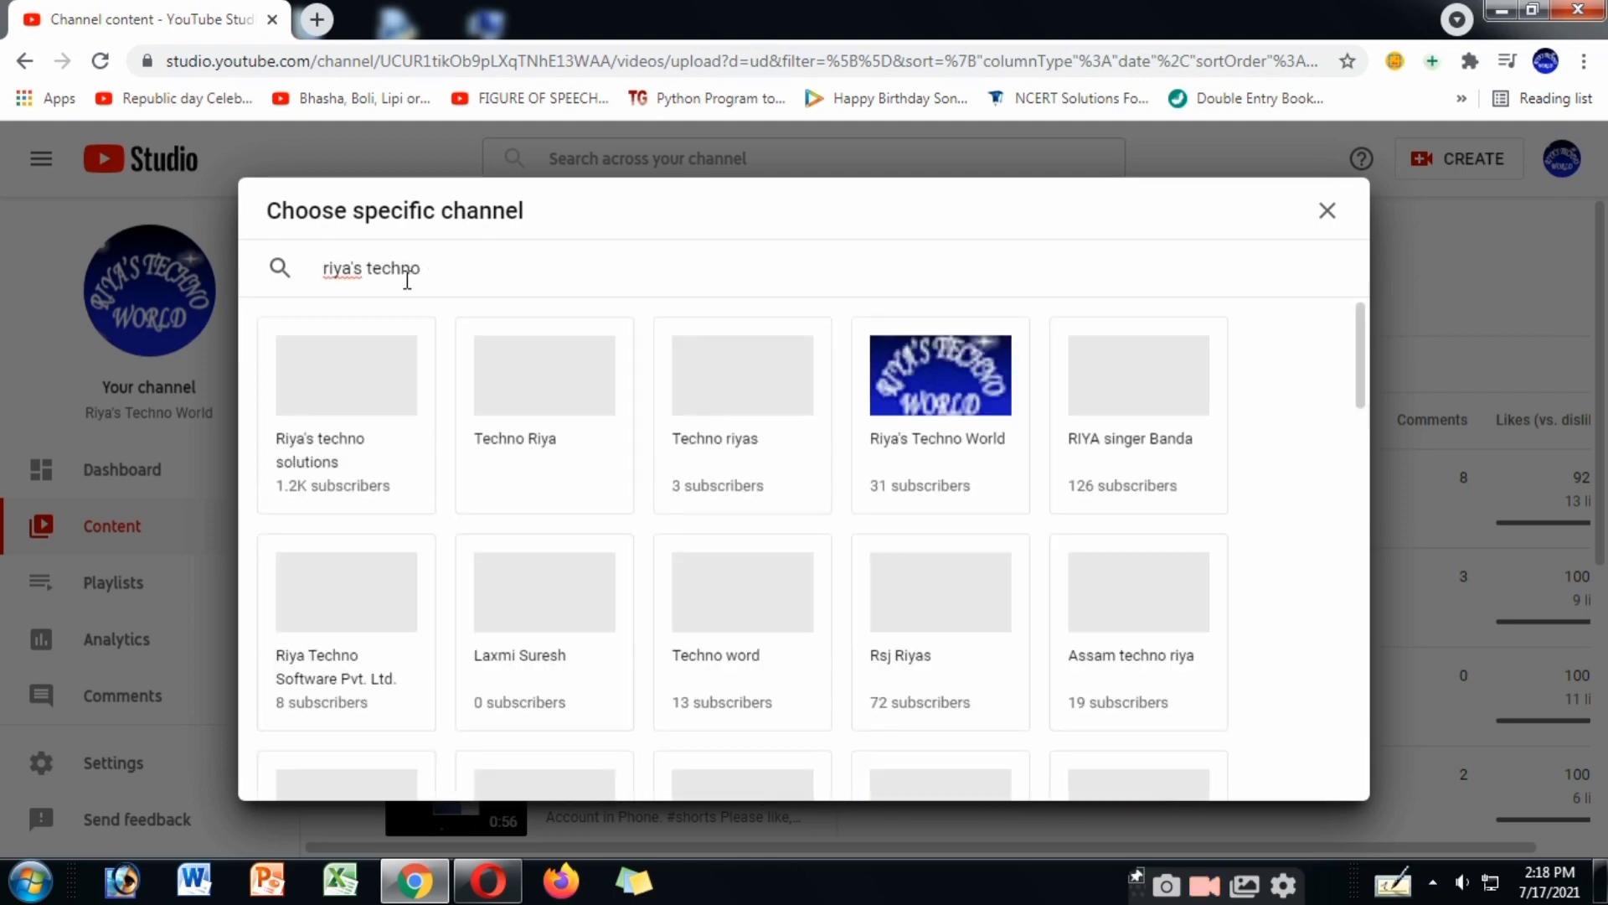
{"action": "key", "text": "BackSpace"}
{"action": "key", "text": "BackSpace"}
{"action": "key", "text": "BackSpace"}
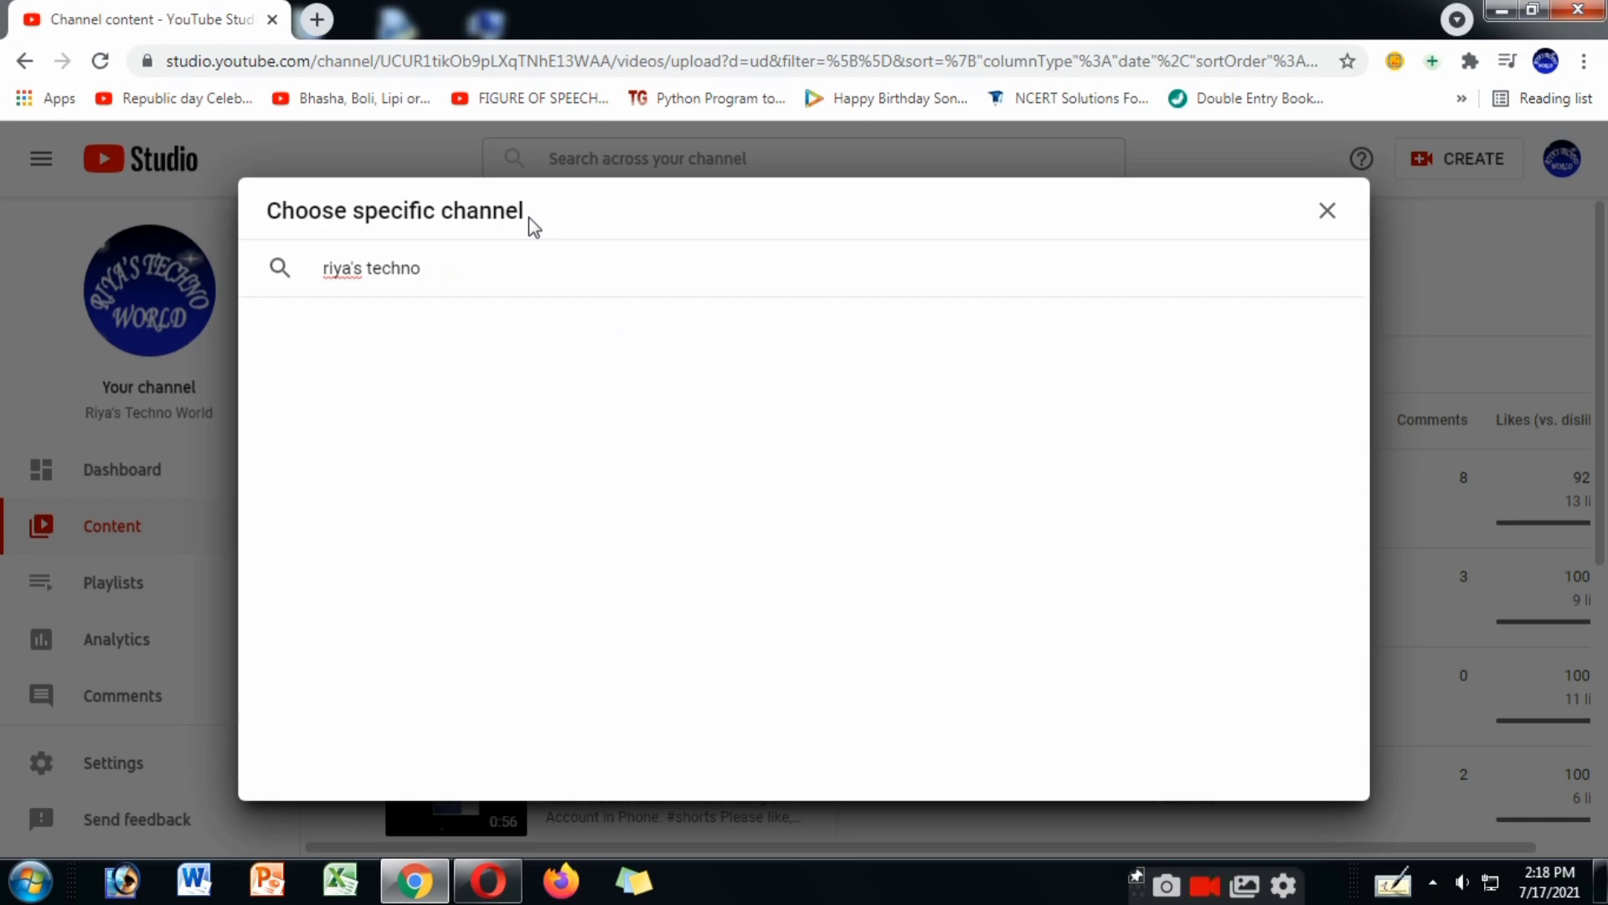
{"action": "left_click", "coordinate": [955, 376]}
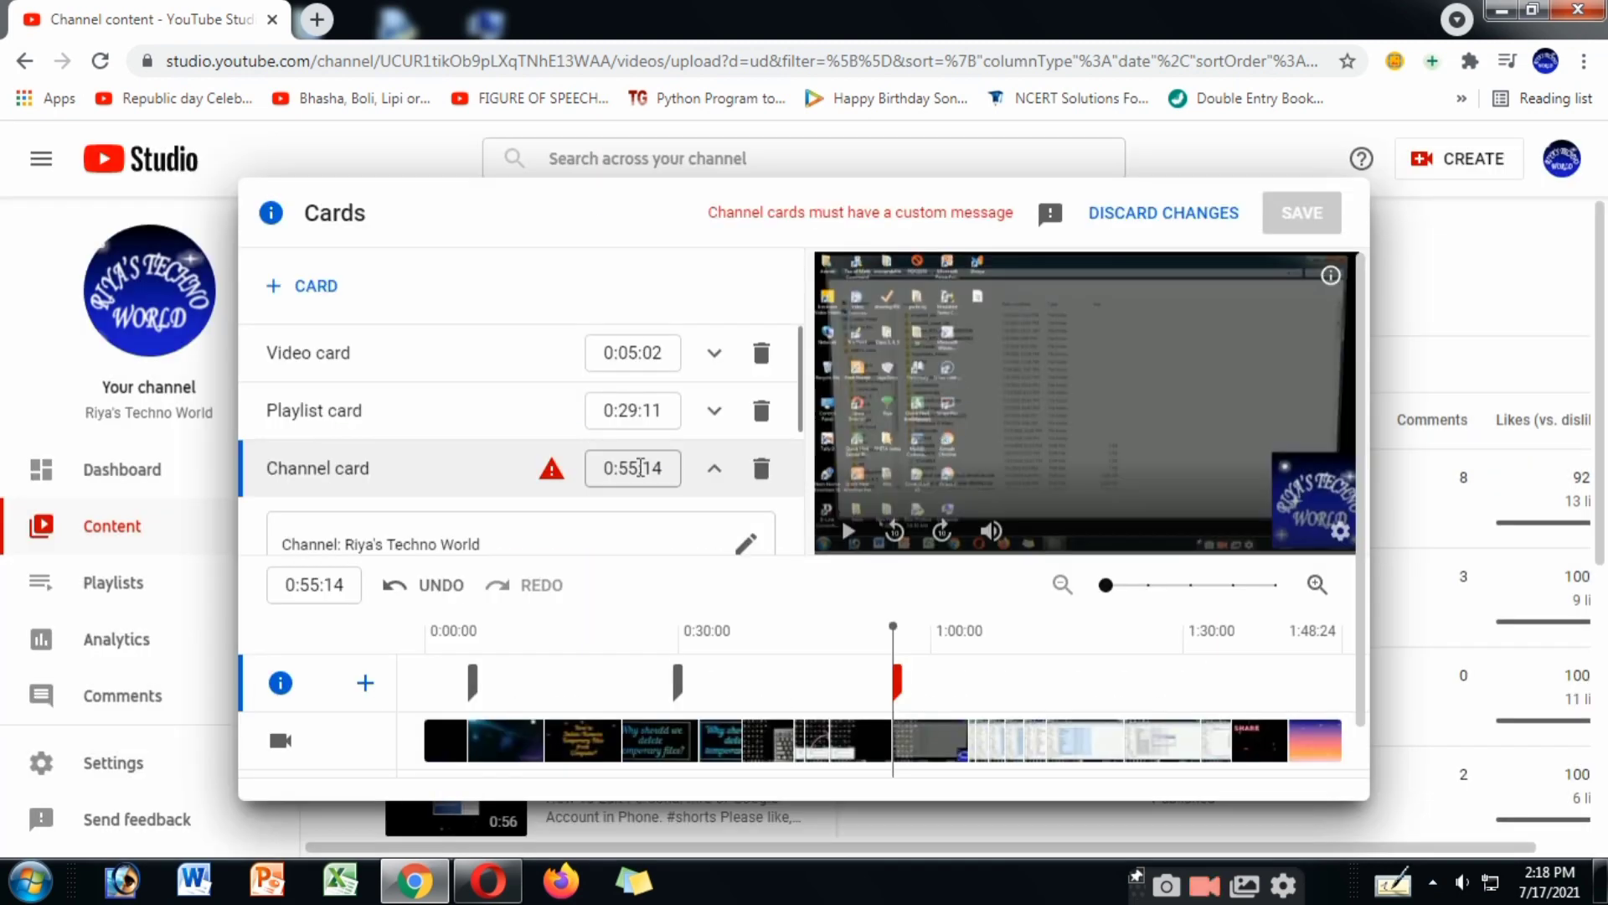
Set both the custom message and the teaser text of the channel card to "My Channel"
{"action": "scroll", "coordinate": [645, 457], "scroll_direction": "down", "scroll_amount": 3}
{"action": "left_click", "coordinate": [480, 403]}
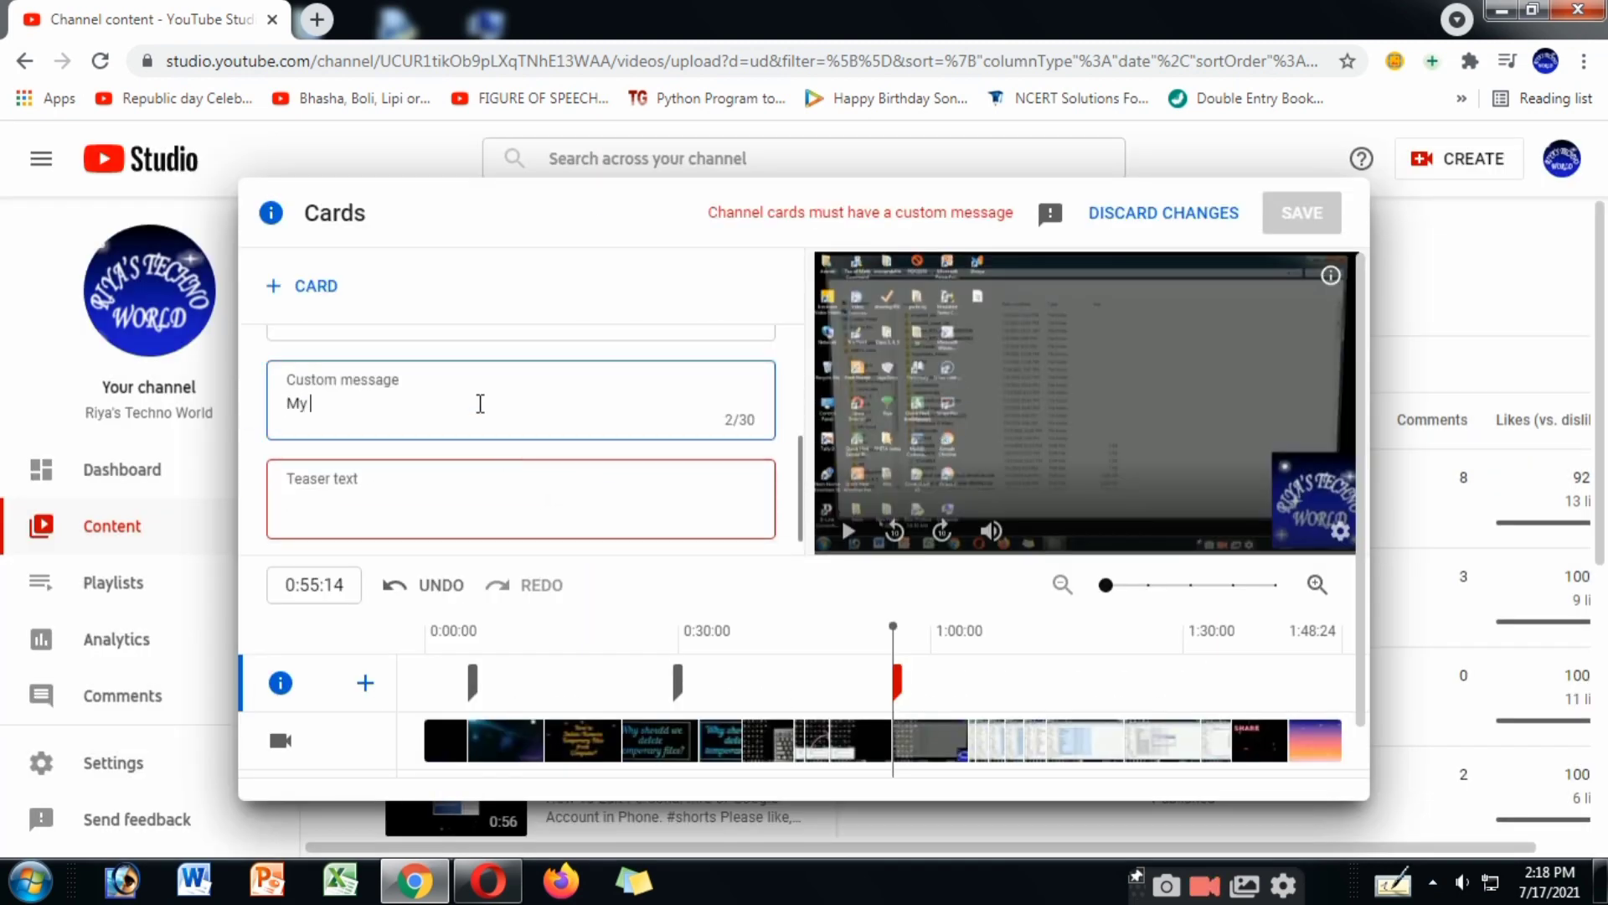
{"action": "type", "text": "My Channel"}
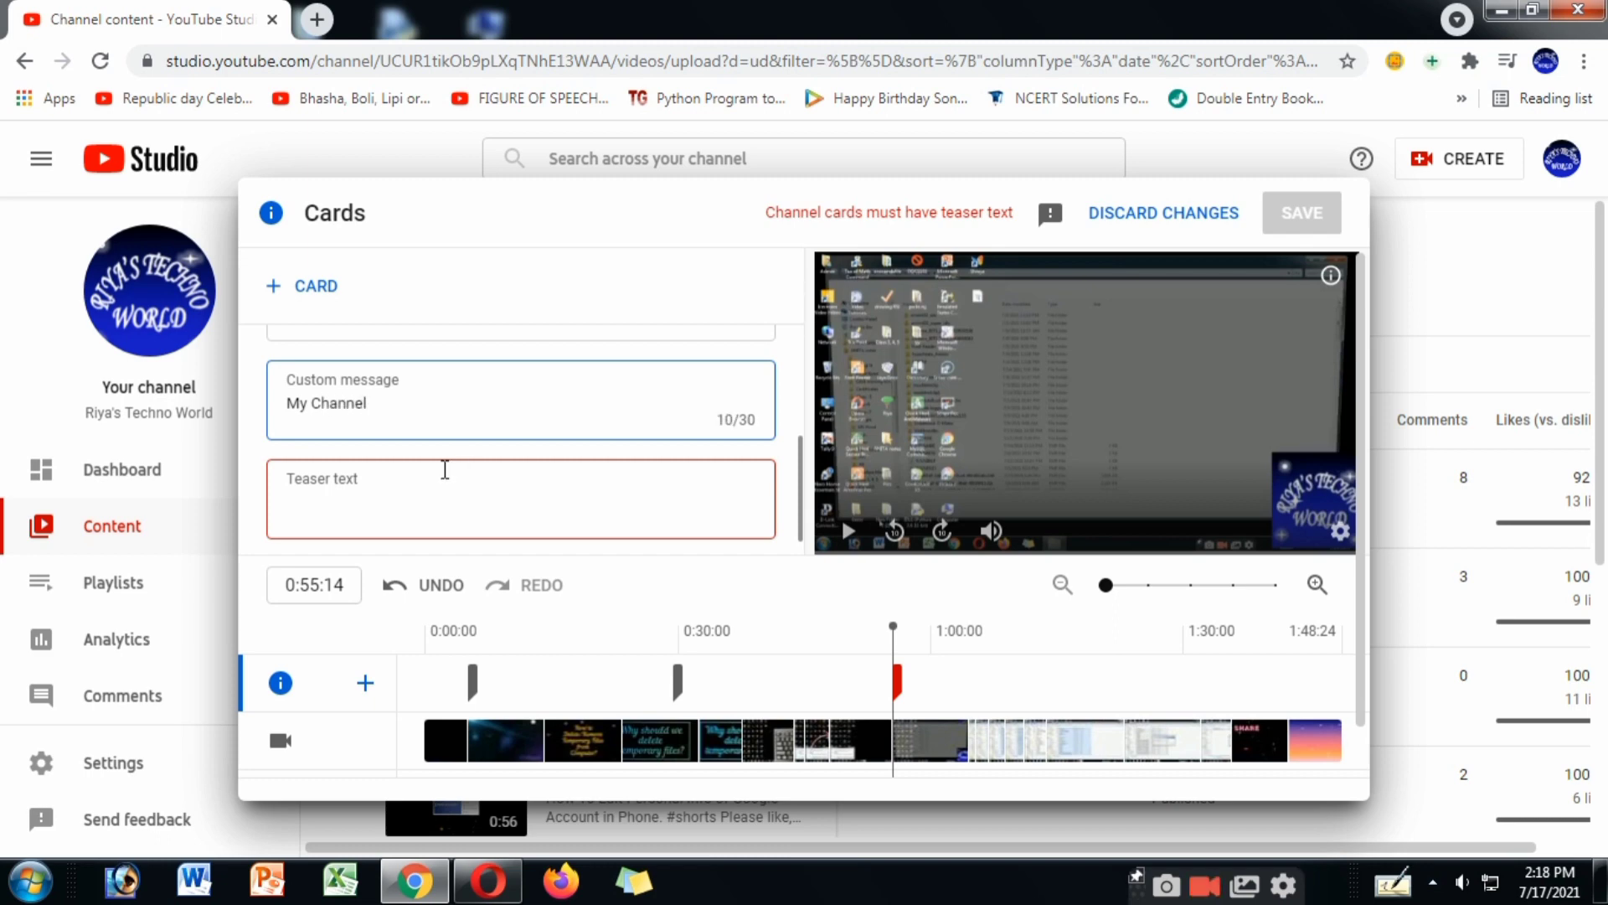
{"action": "left_click", "coordinate": [432, 491]}
{"action": "type", "text": "My"}
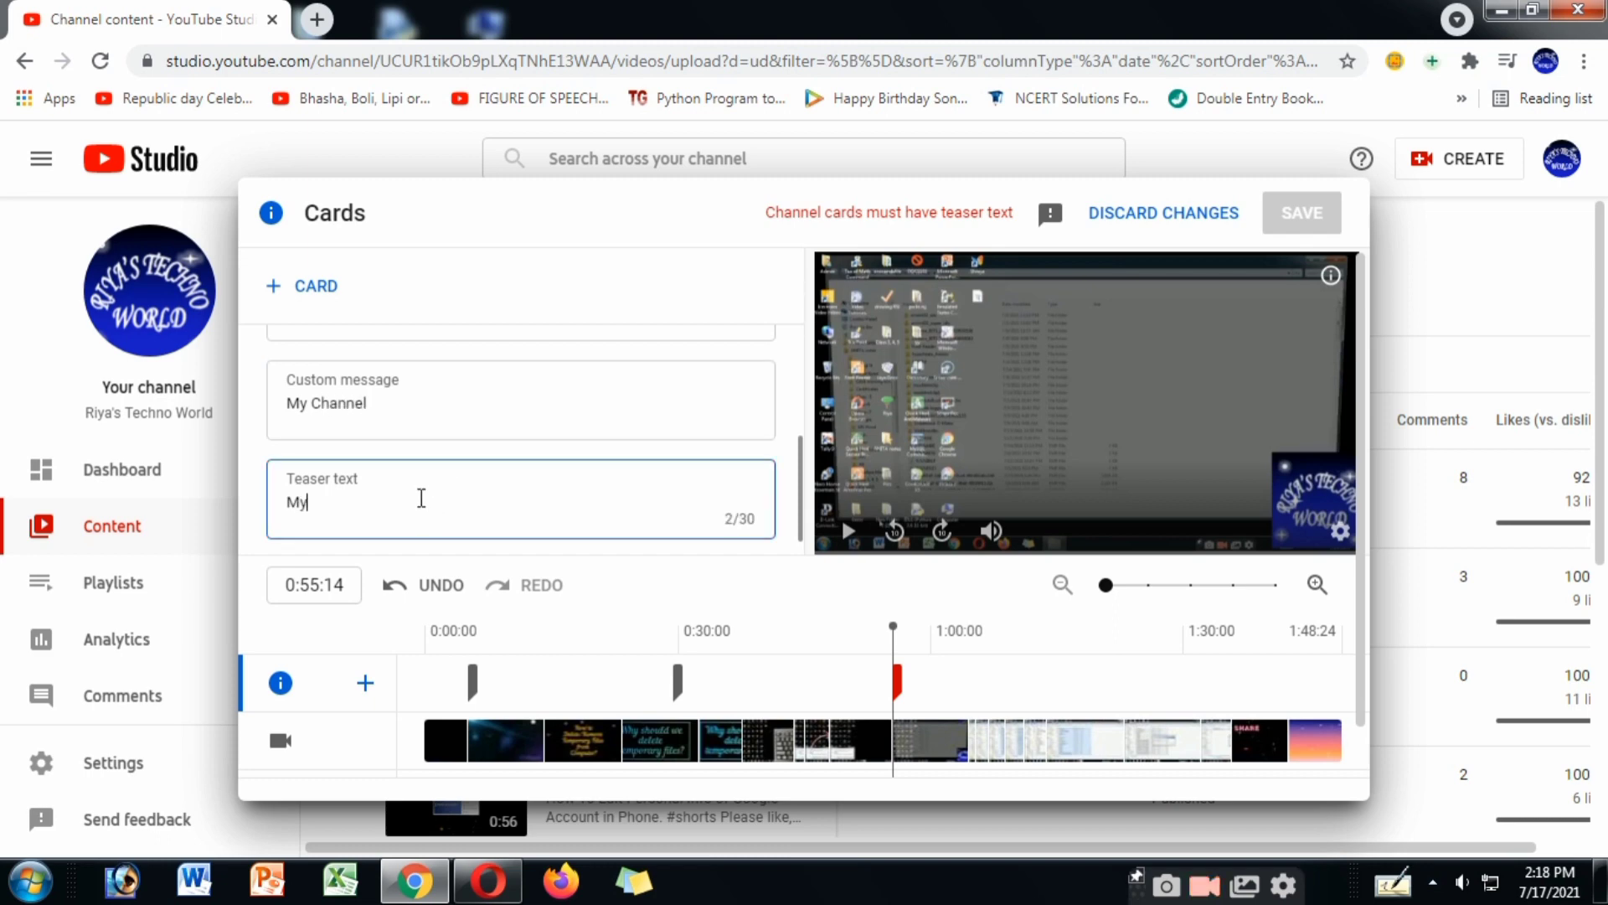
{"action": "type", "text": " Channel"}
{"action": "scroll", "coordinate": [646, 463], "scroll_direction": "up", "scroll_amount": 3}
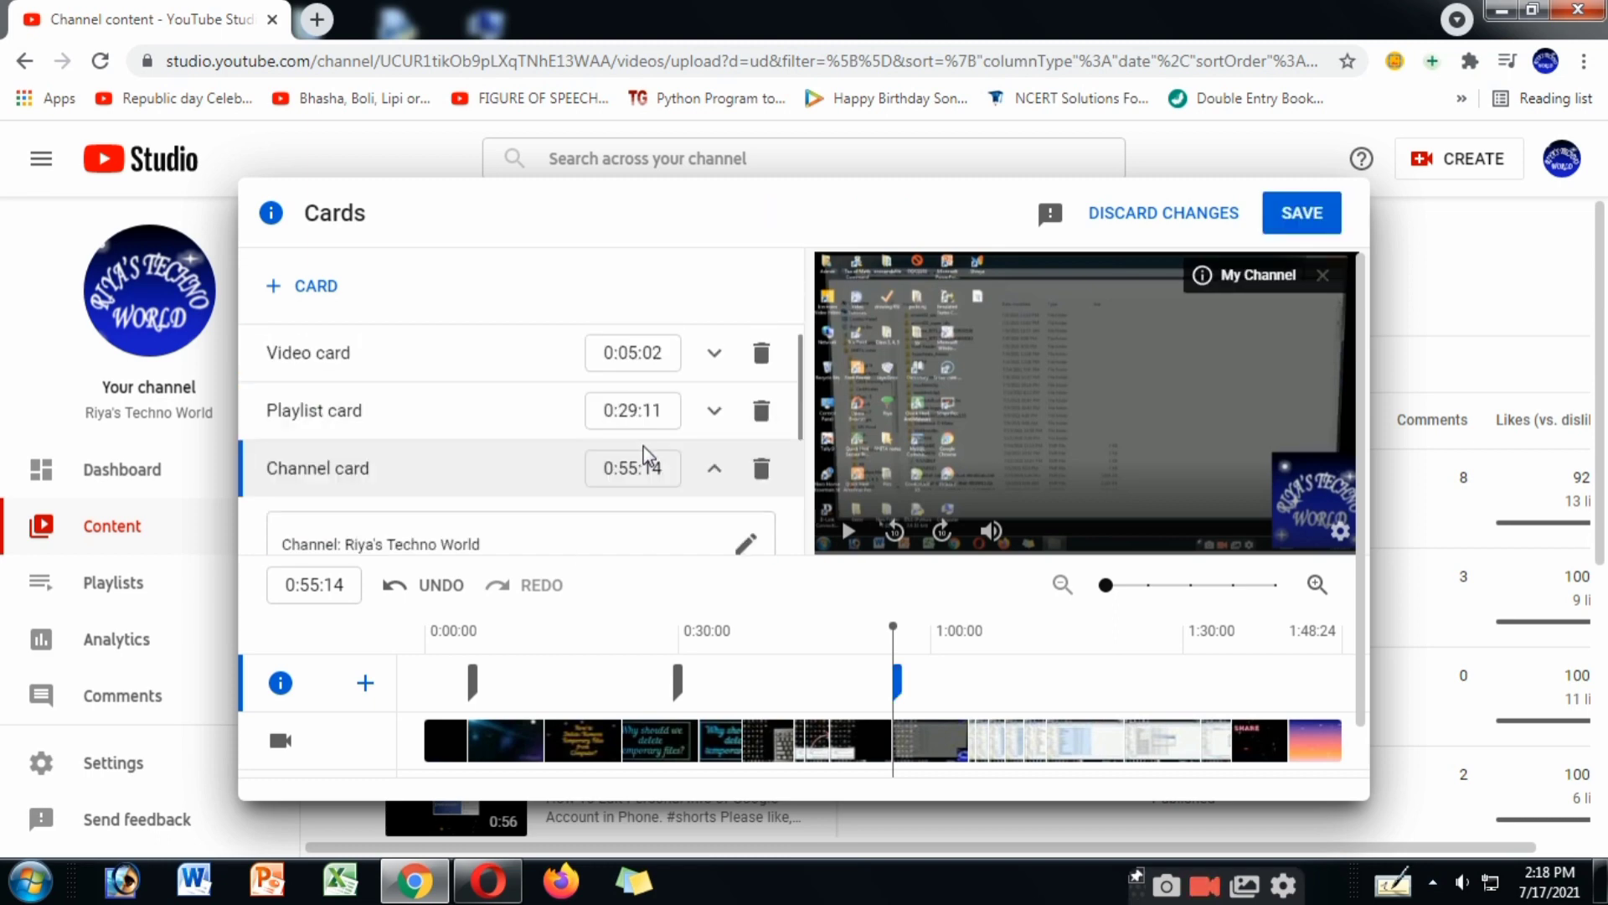
Review the channel card's settings, save the cards and proceed to the upload's Checks stage
{"action": "scroll", "coordinate": [657, 449], "scroll_direction": "down", "scroll_amount": 1}
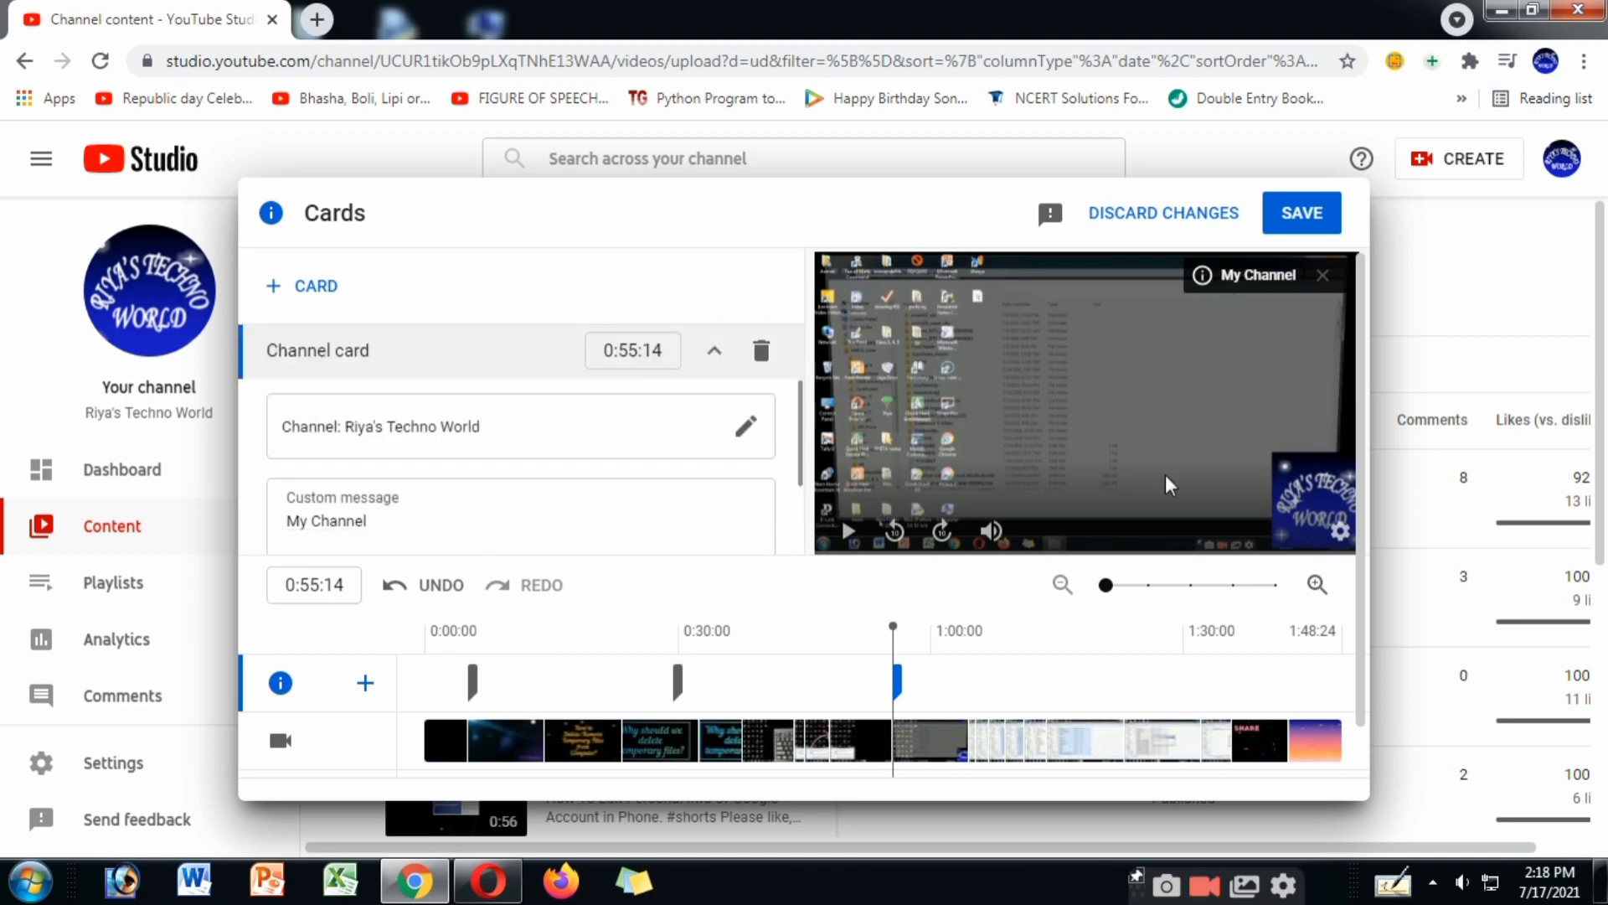
{"action": "left_click", "coordinate": [1084, 675]}
{"action": "scroll", "coordinate": [548, 457], "scroll_direction": "up", "scroll_amount": 2}
{"action": "scroll", "coordinate": [545, 445], "scroll_direction": "down", "scroll_amount": 2}
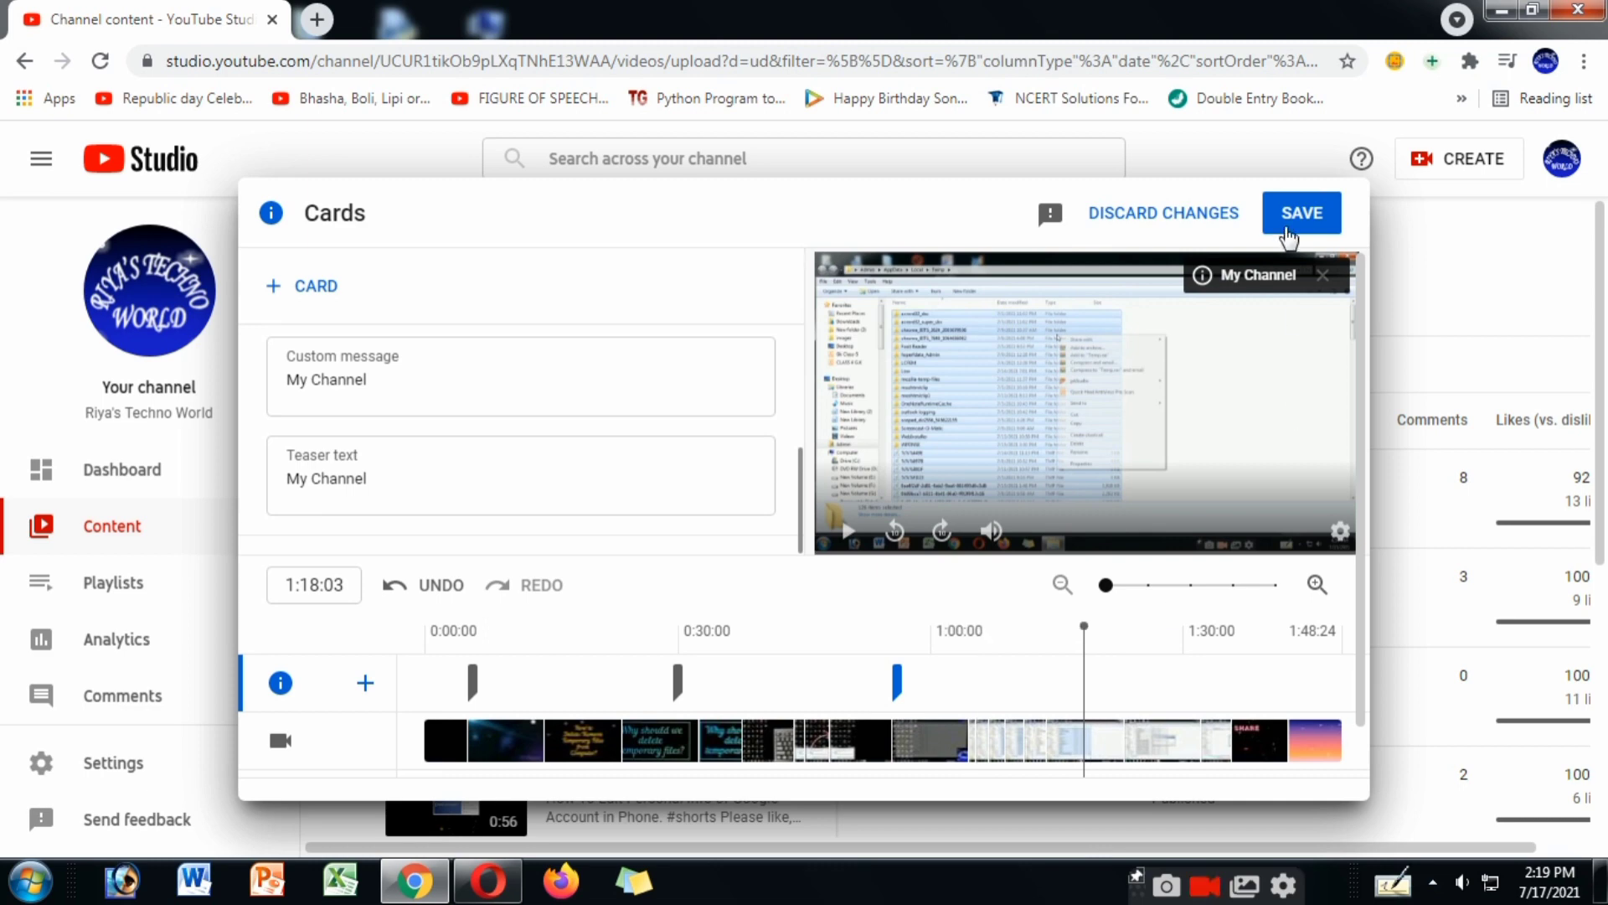
{"action": "left_click", "coordinate": [1308, 211]}
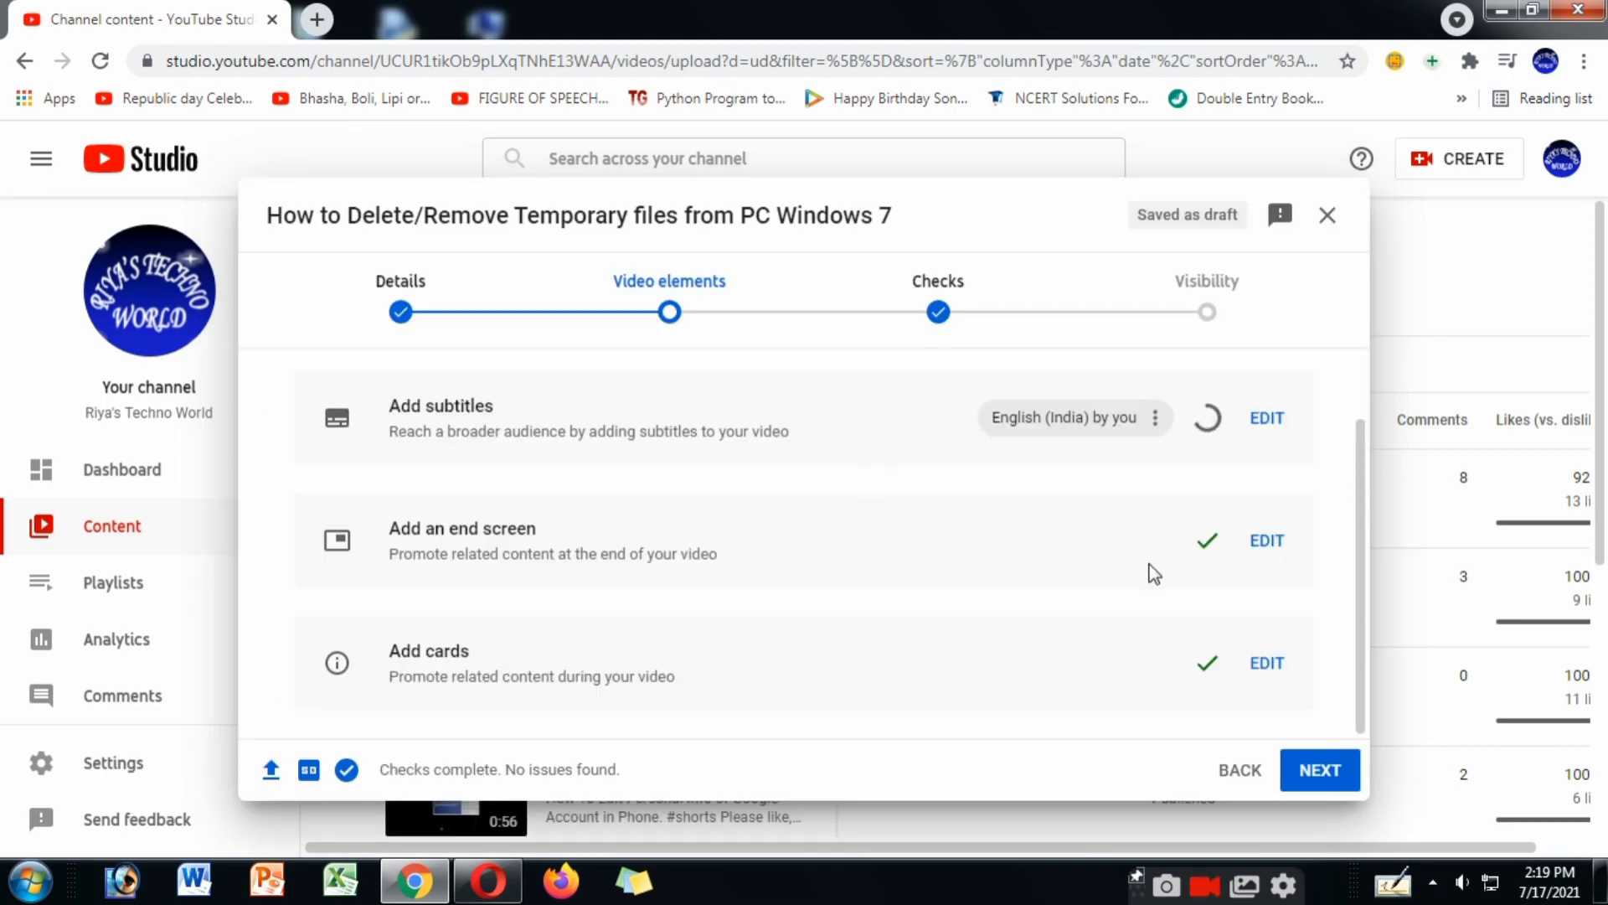
{"action": "left_click", "coordinate": [1311, 788]}
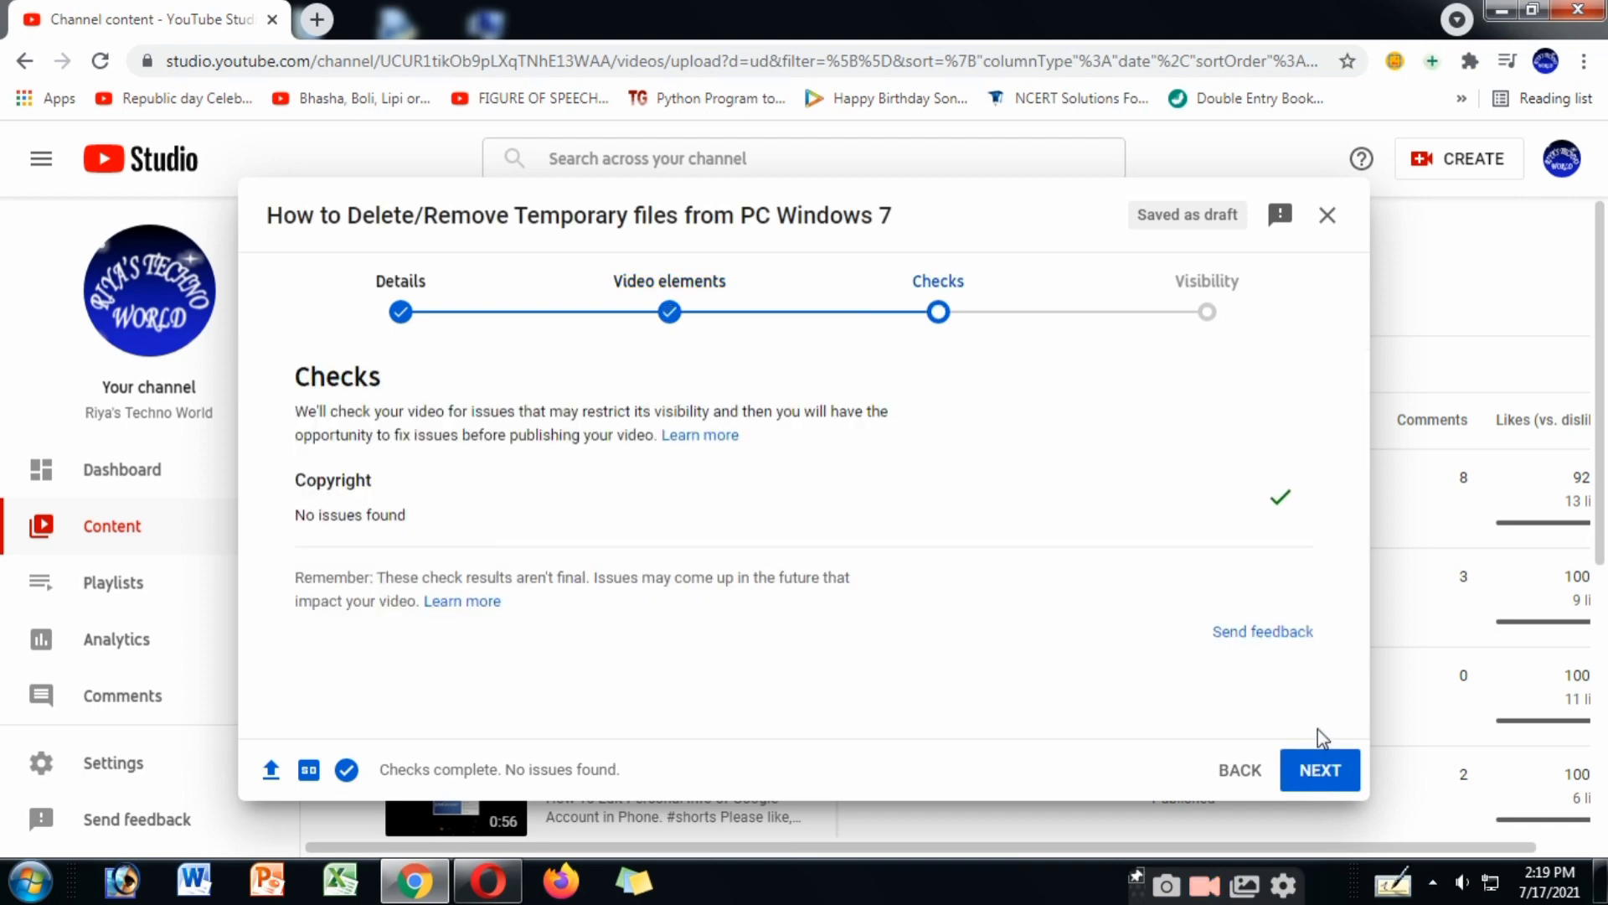
Proceed to the Visibility stage of the upload and choose Public as the video's visibility
{"action": "left_click", "coordinate": [1304, 786]}
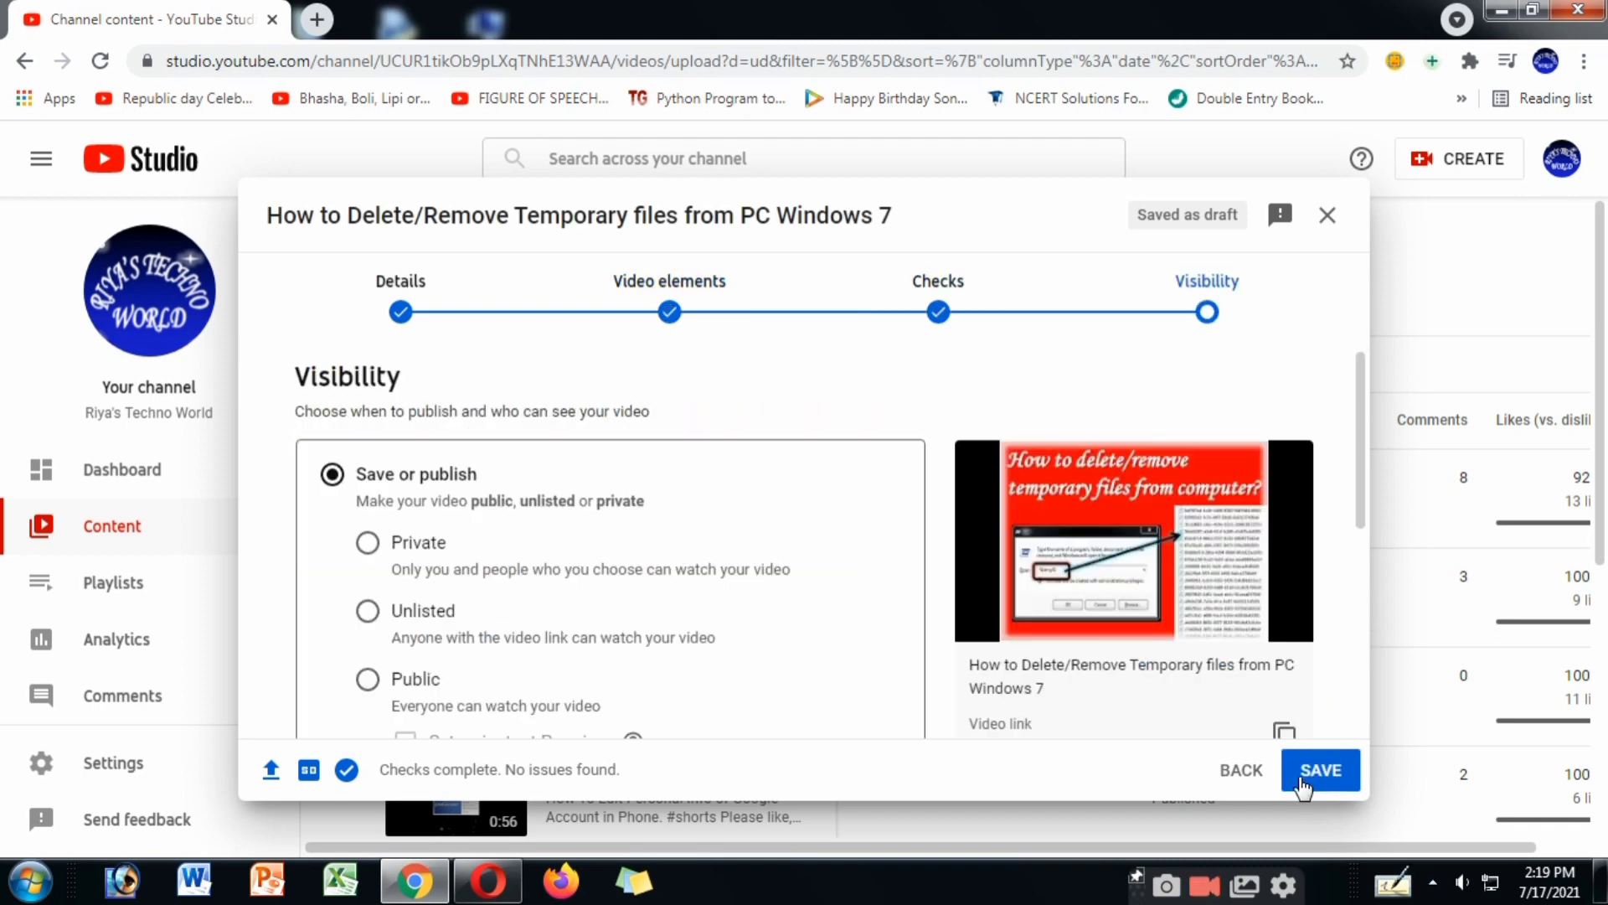
{"action": "scroll", "coordinate": [709, 517], "scroll_direction": "down", "scroll_amount": 1}
{"action": "scroll", "coordinate": [712, 517], "scroll_direction": "down", "scroll_amount": 1}
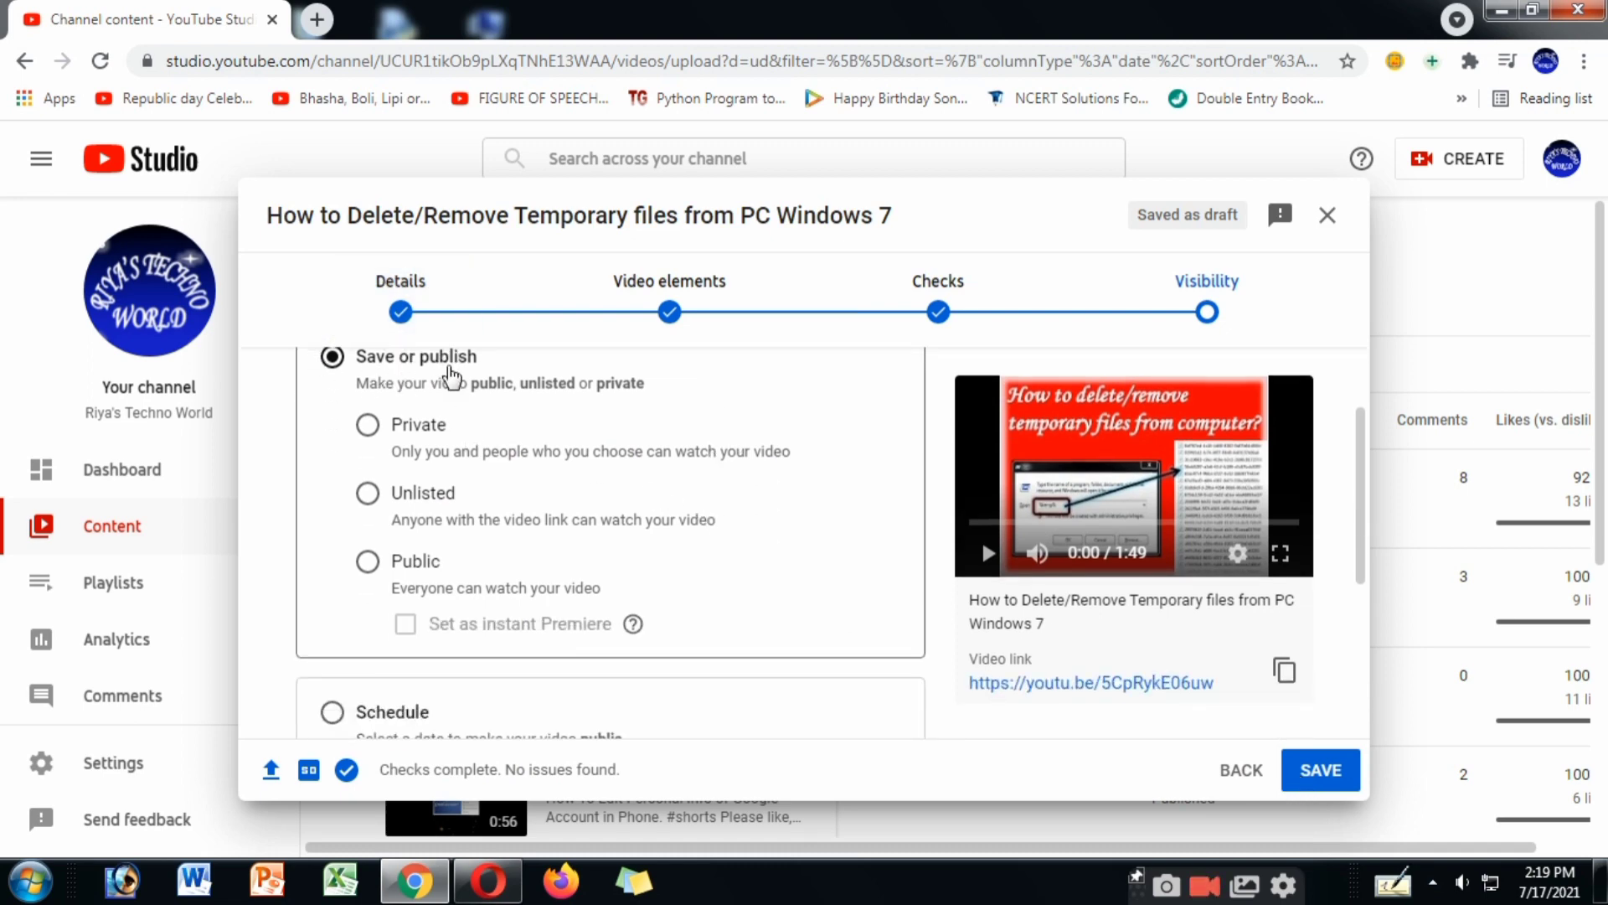
{"action": "left_click", "coordinate": [405, 576]}
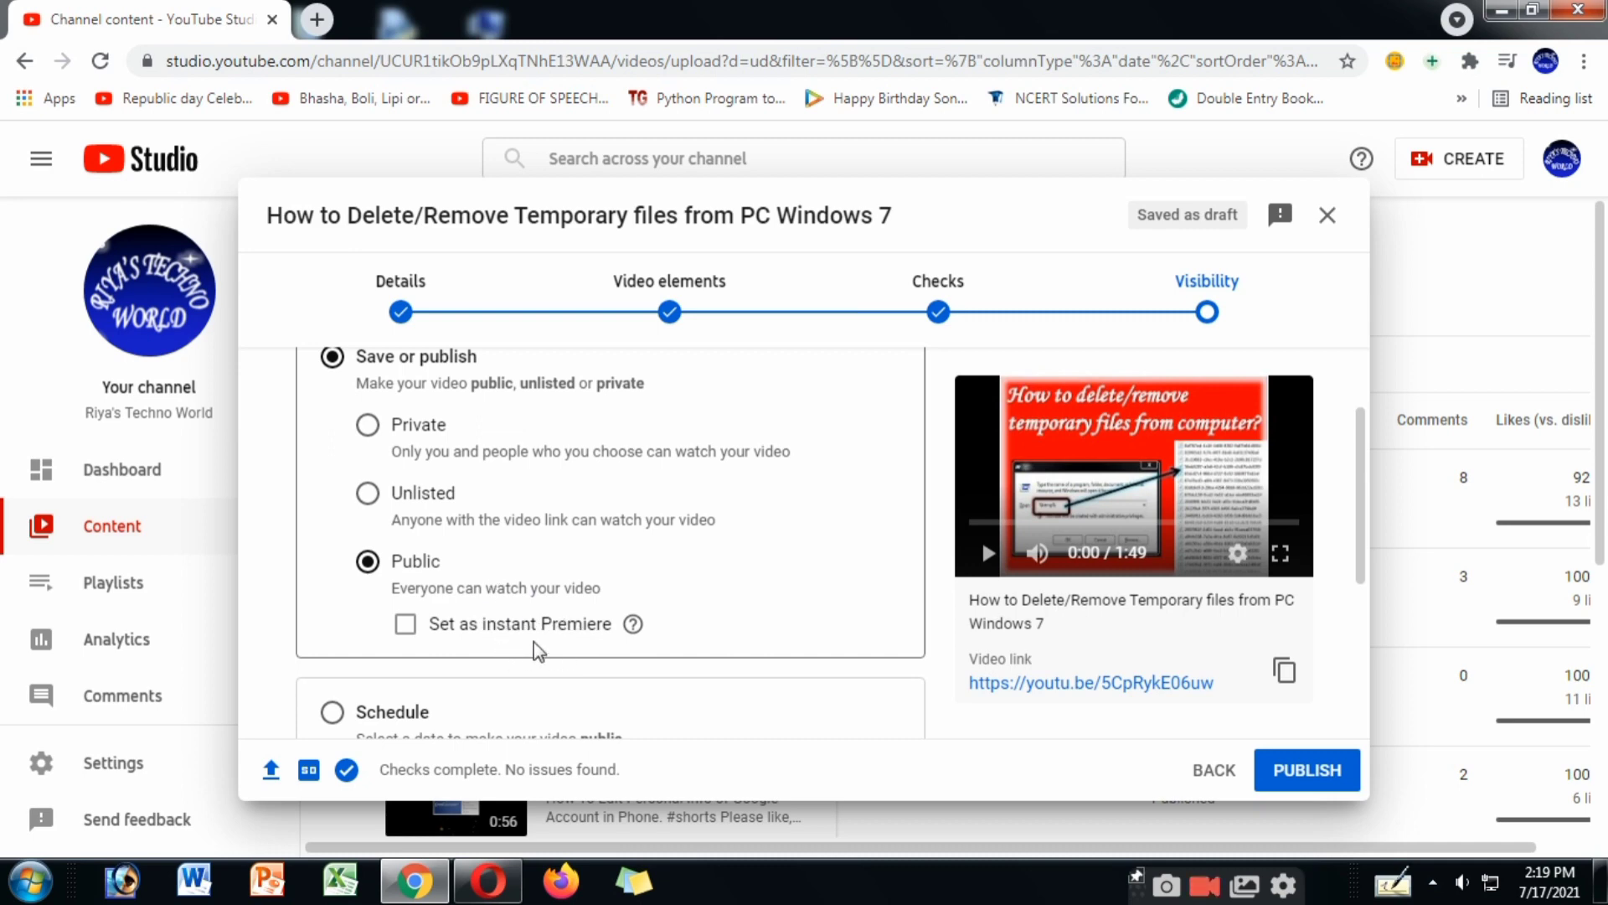
Switch the video's visibility to a scheduled release on 18 Jul 2021 and set the time to 06:00
{"action": "scroll", "coordinate": [531, 646], "scroll_direction": "down", "scroll_amount": 3}
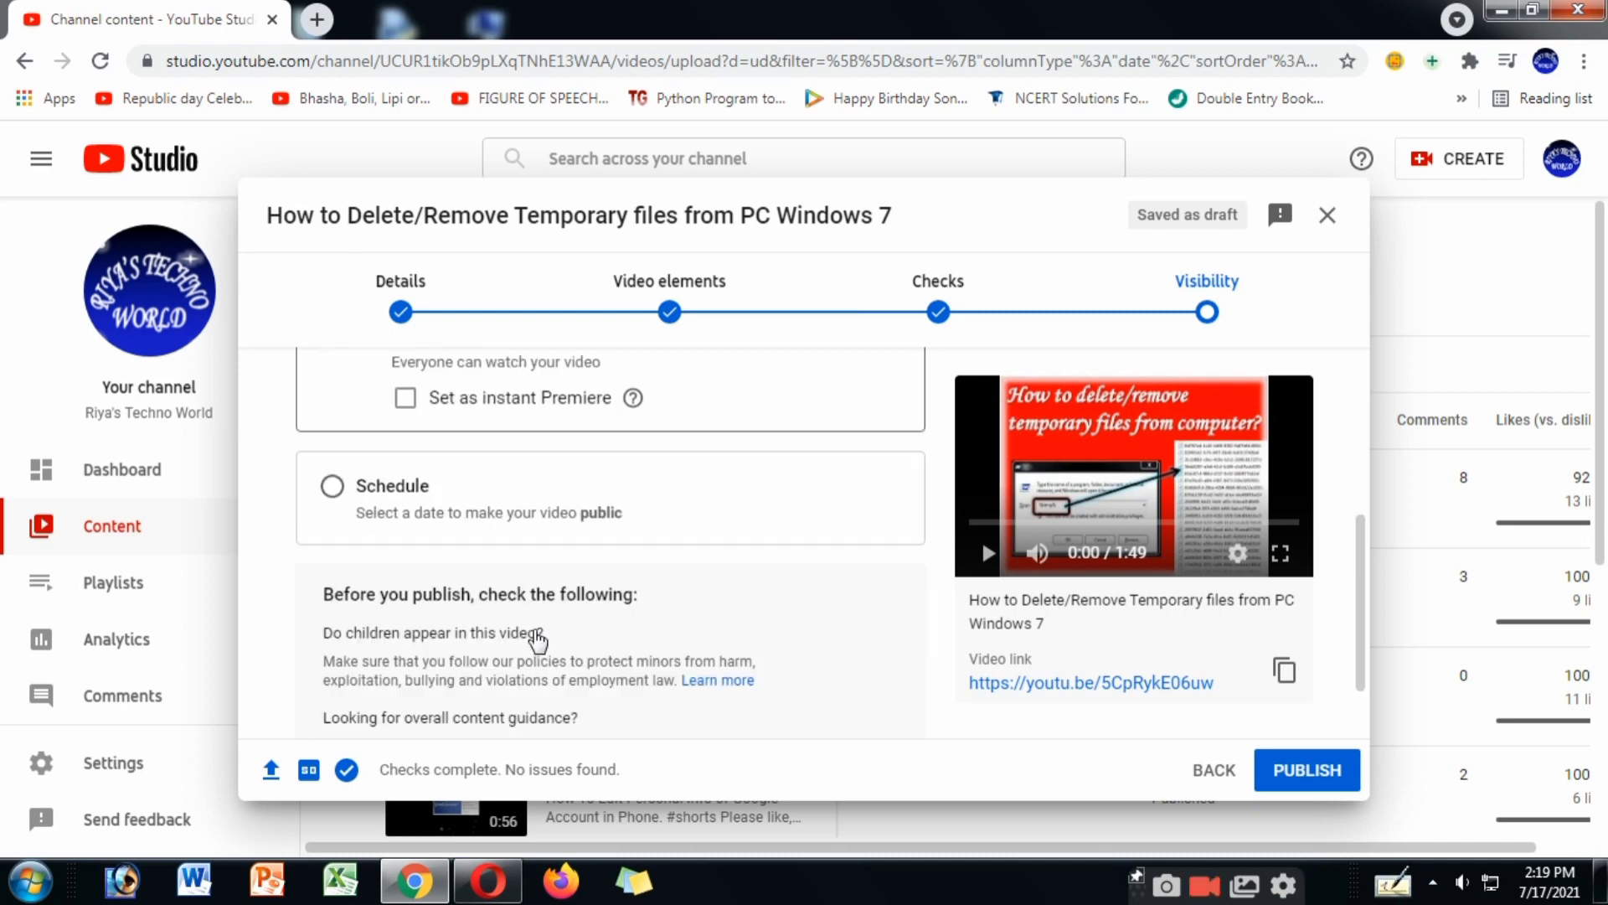
{"action": "left_click", "coordinate": [334, 471]}
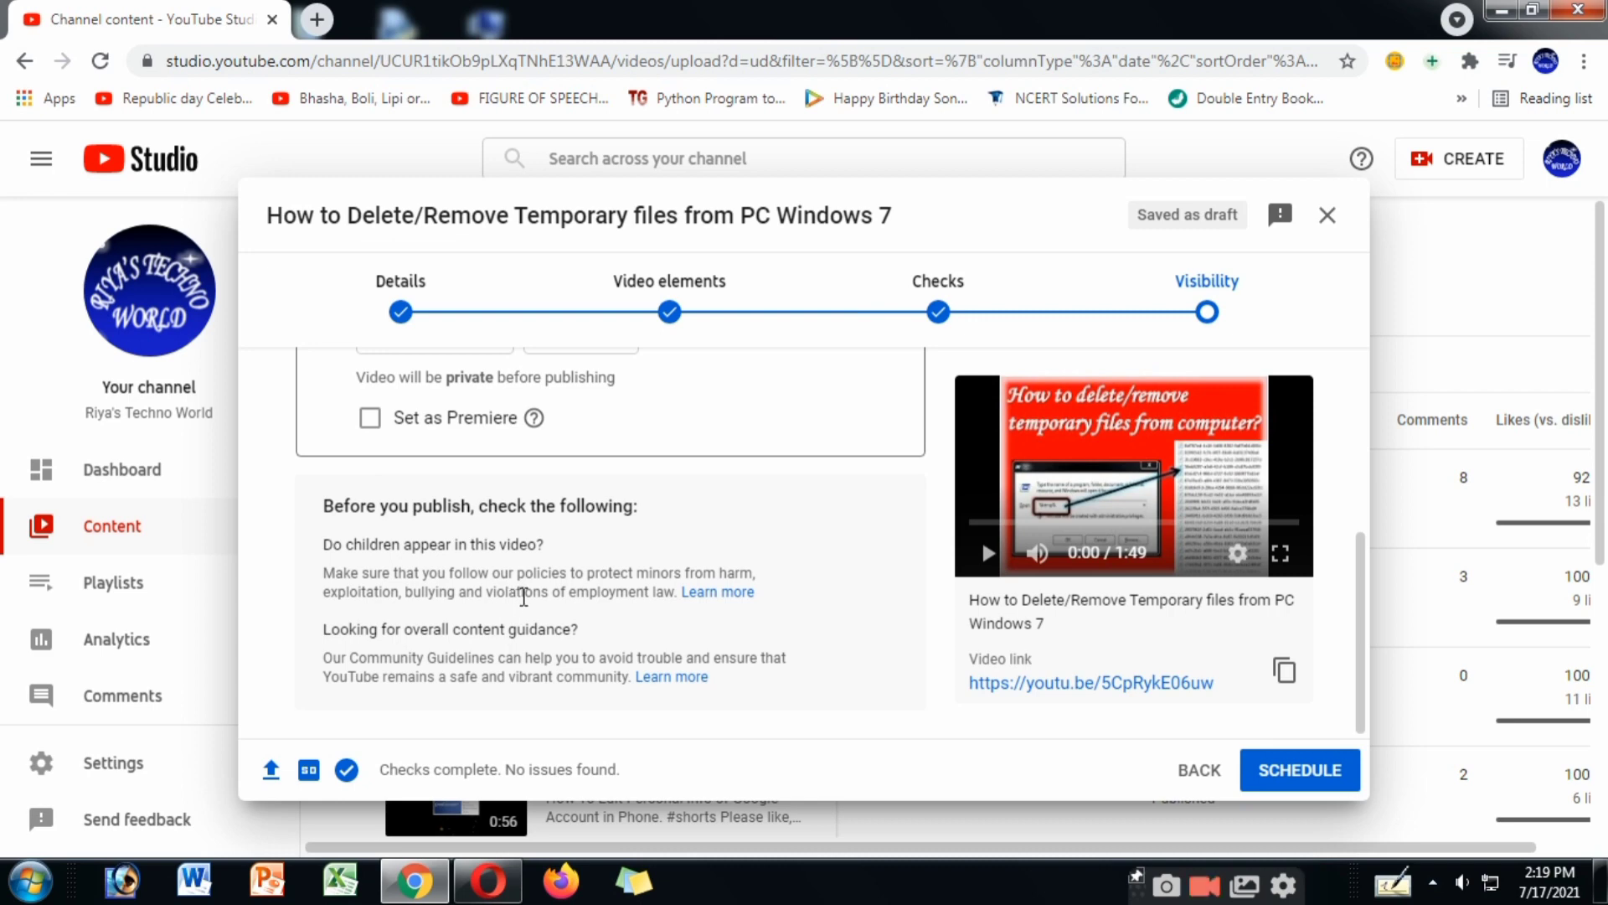
{"action": "scroll", "coordinate": [524, 596], "scroll_direction": "up", "scroll_amount": 4}
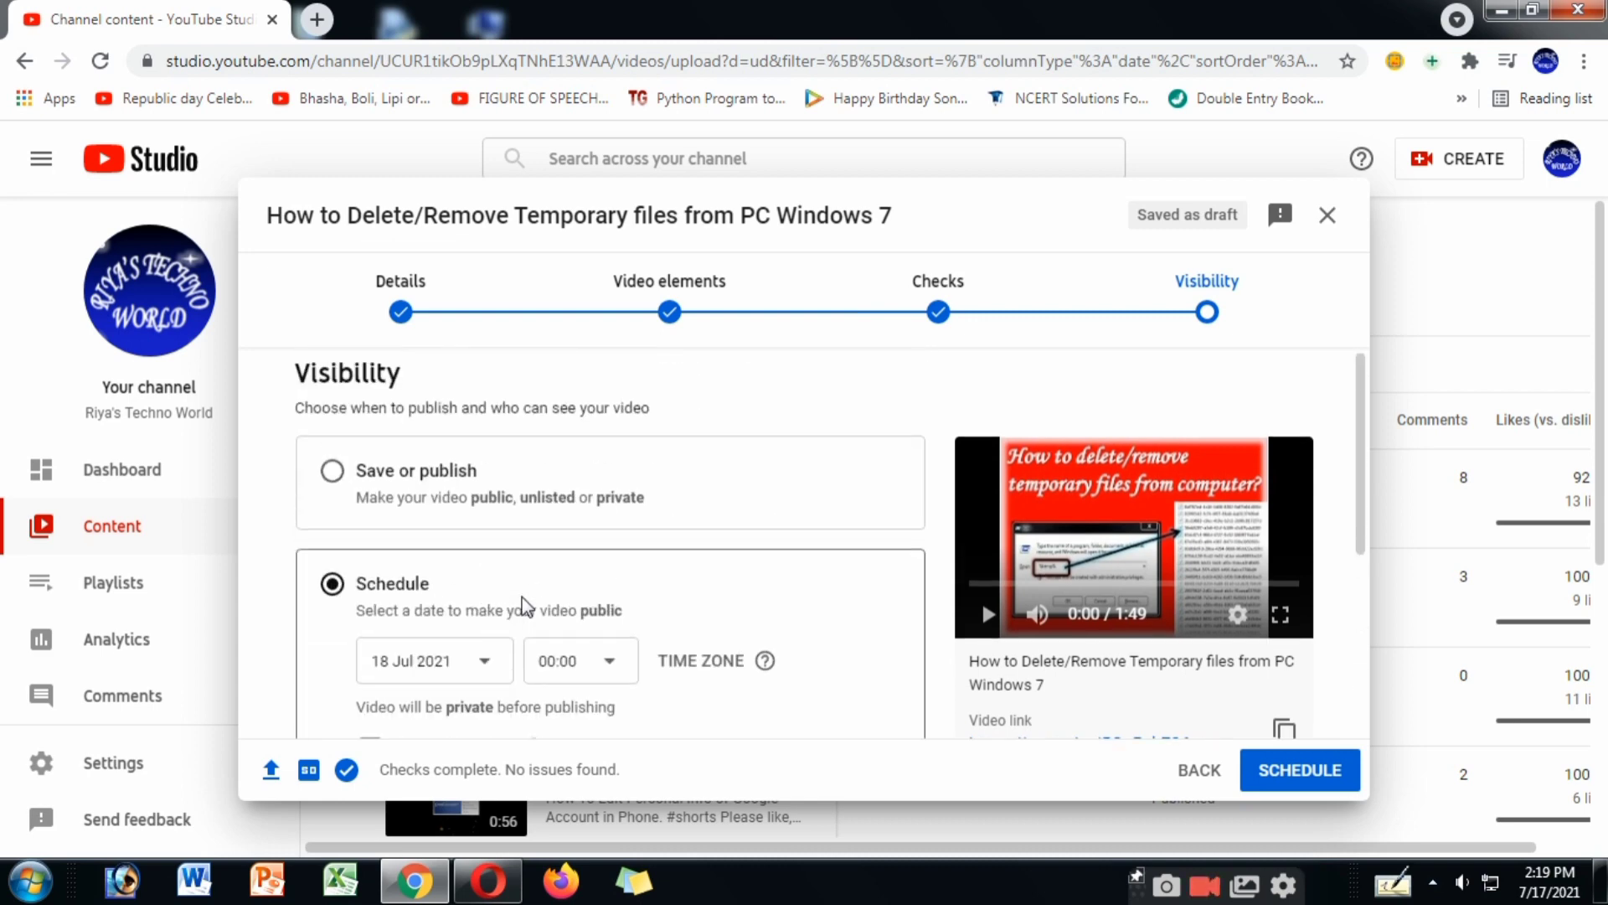
{"action": "left_click", "coordinate": [1569, 888]}
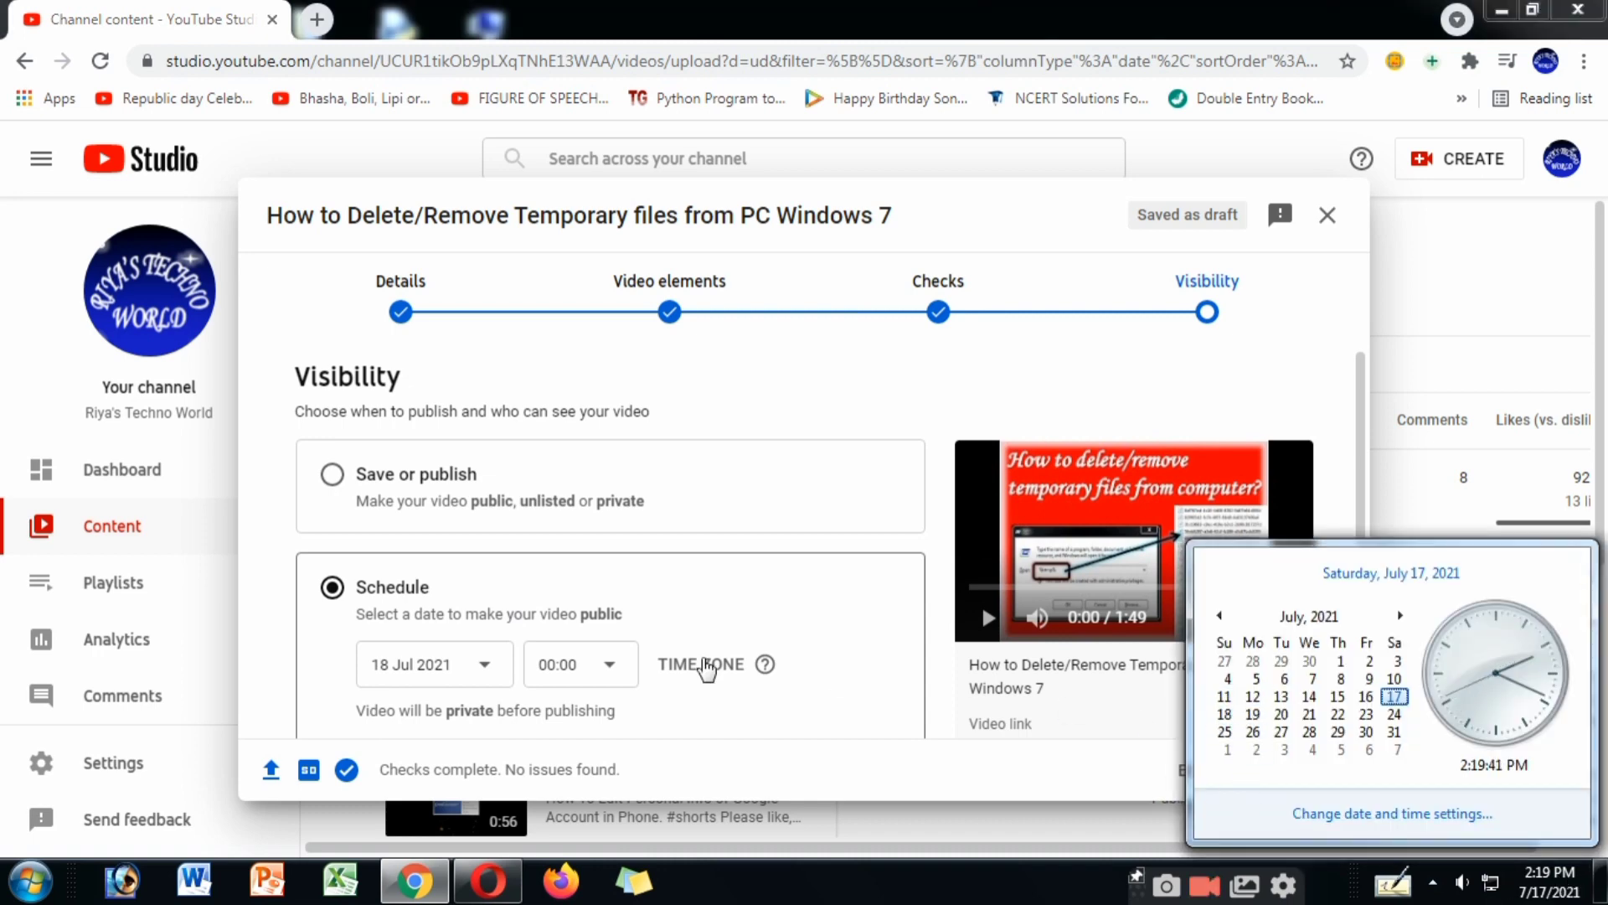
{"action": "left_click", "coordinate": [605, 683]}
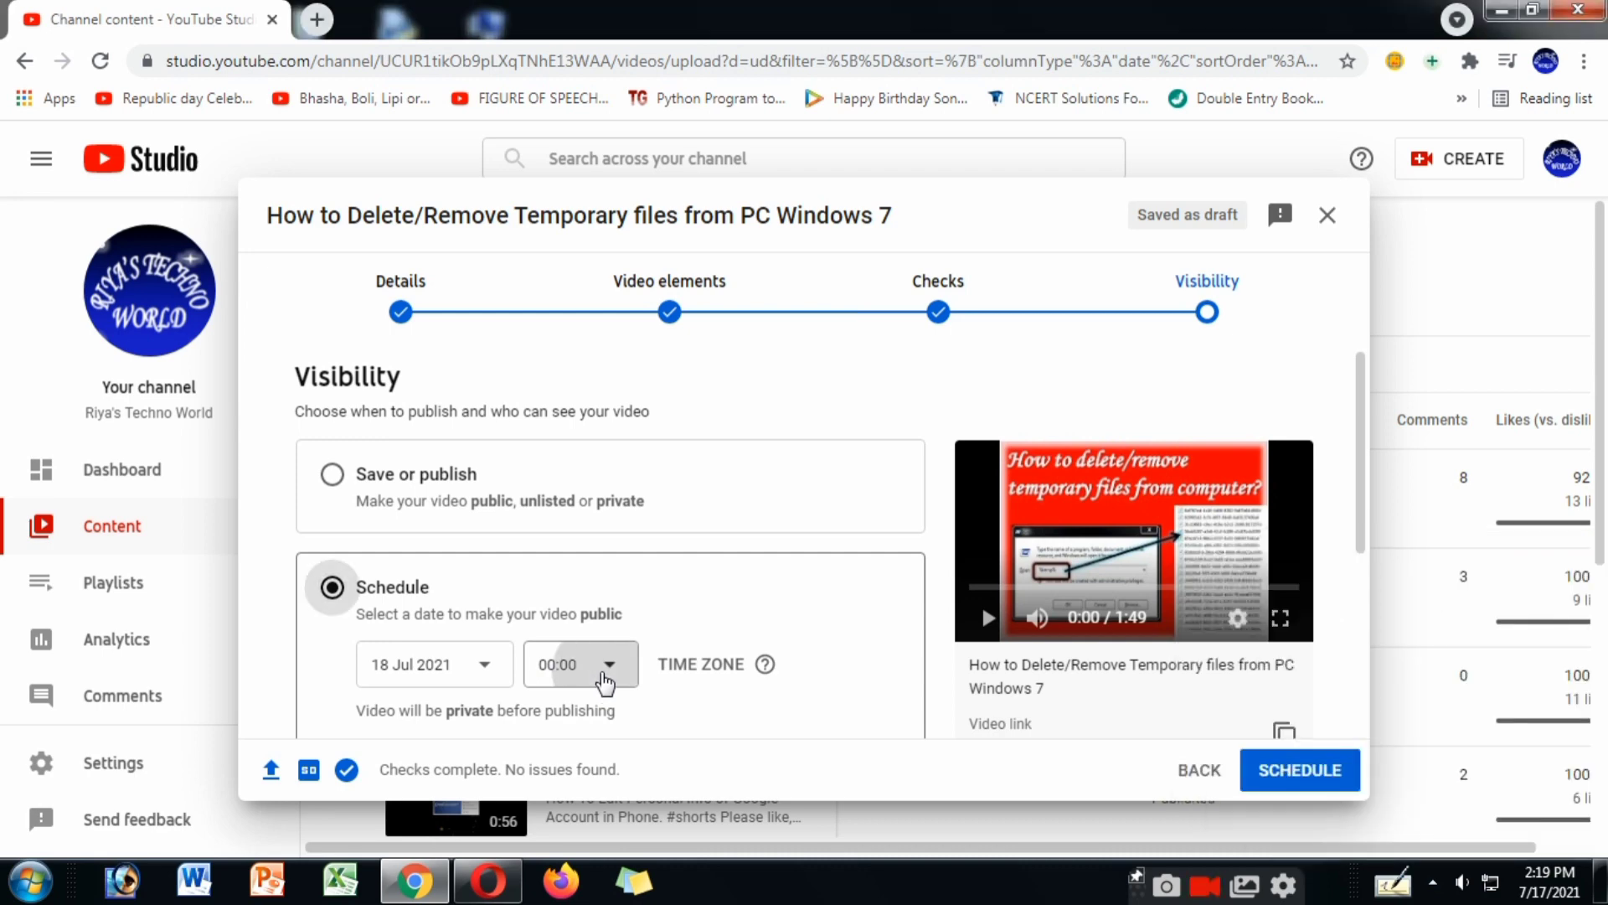
{"action": "scroll", "coordinate": [589, 465], "scroll_direction": "down", "scroll_amount": 9}
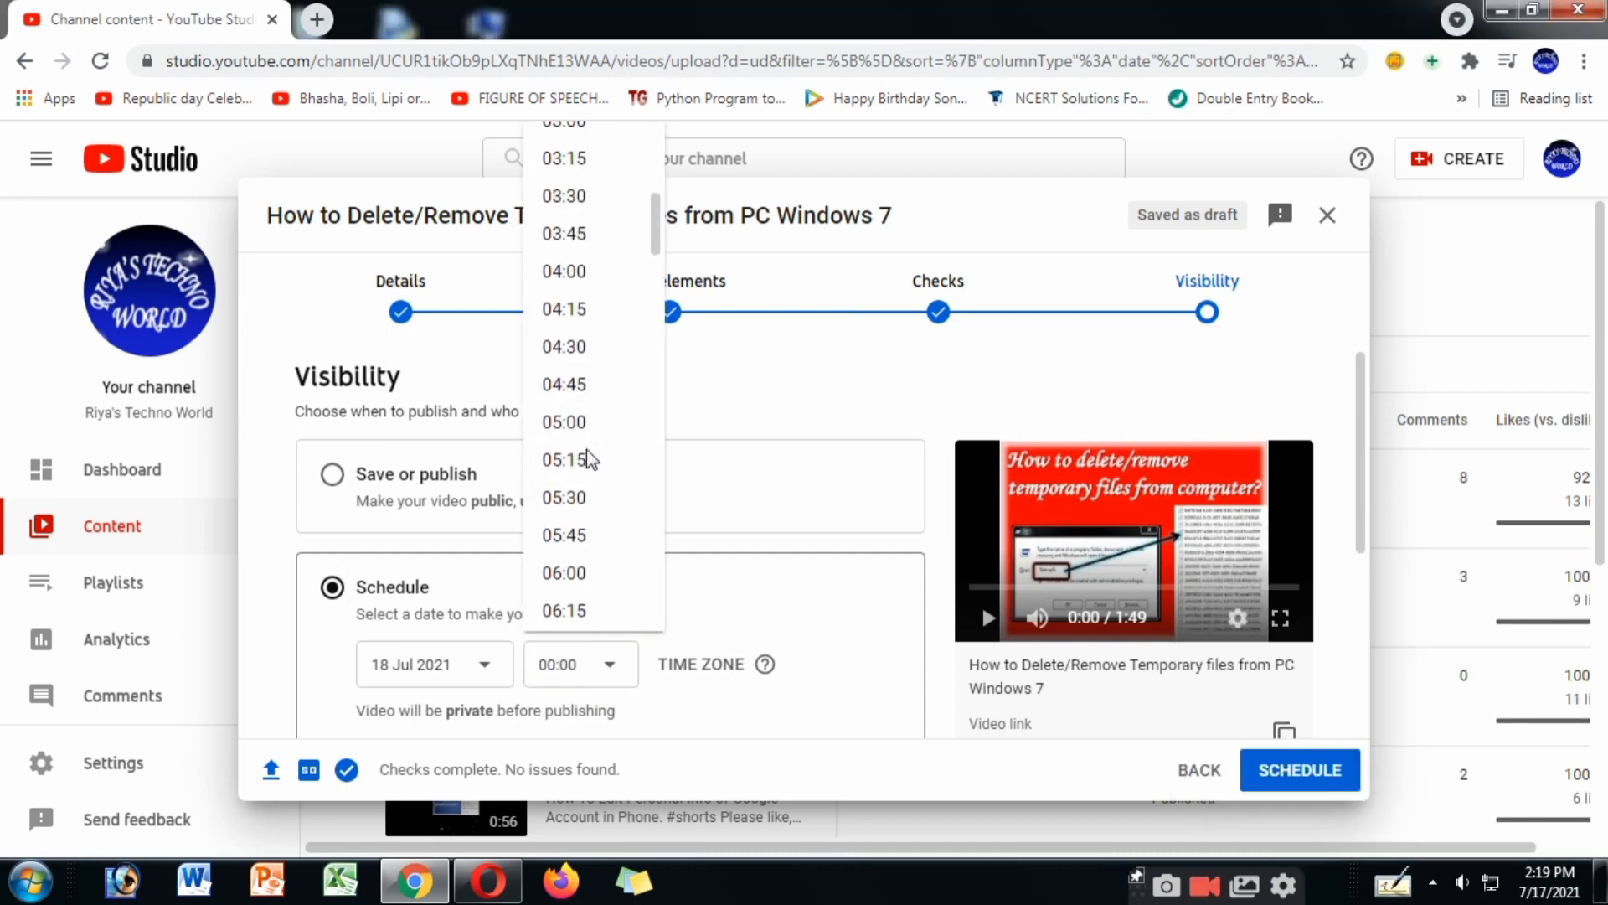
{"action": "scroll", "coordinate": [593, 459], "scroll_direction": "down", "scroll_amount": 14}
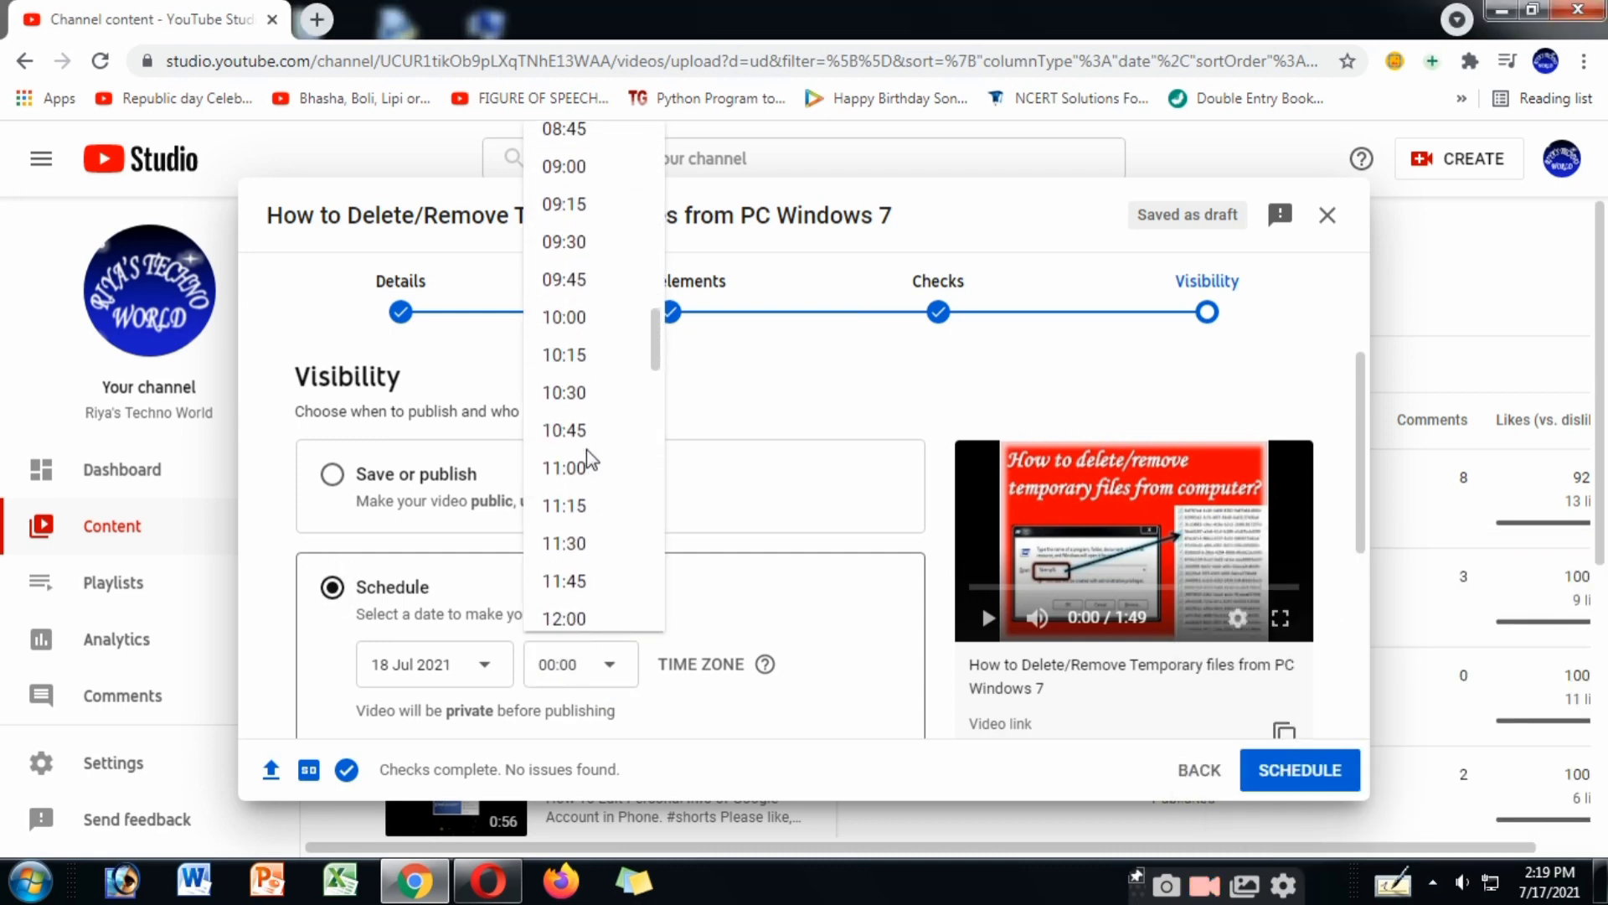
{"action": "scroll", "coordinate": [589, 456], "scroll_direction": "up", "scroll_amount": 10}
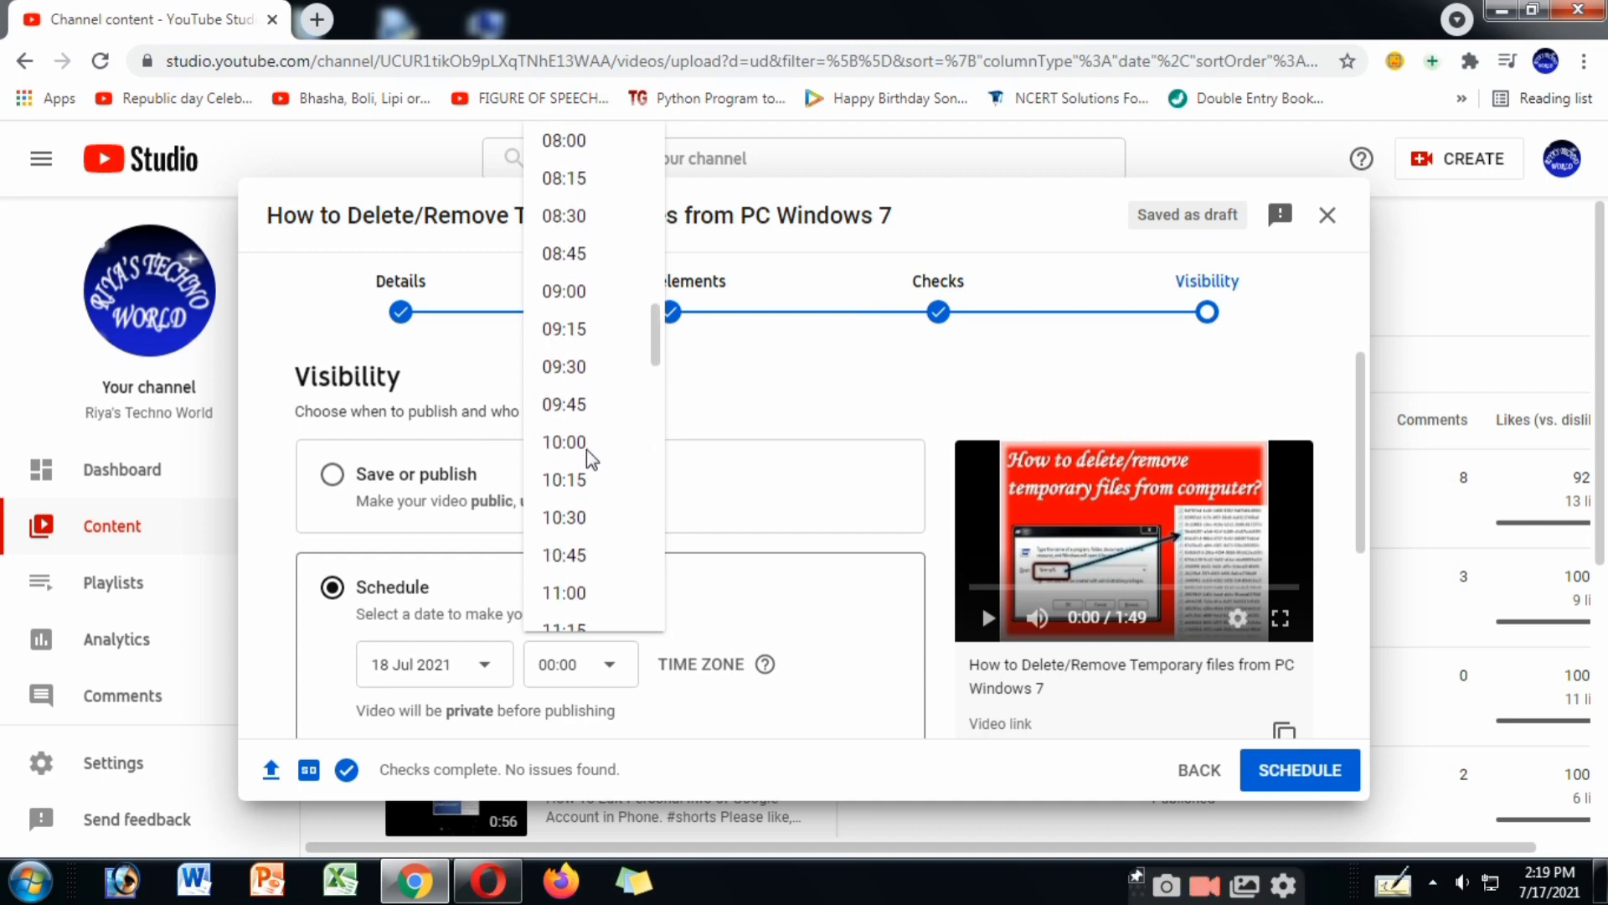
{"action": "scroll", "coordinate": [589, 456], "scroll_direction": "up", "scroll_amount": 4}
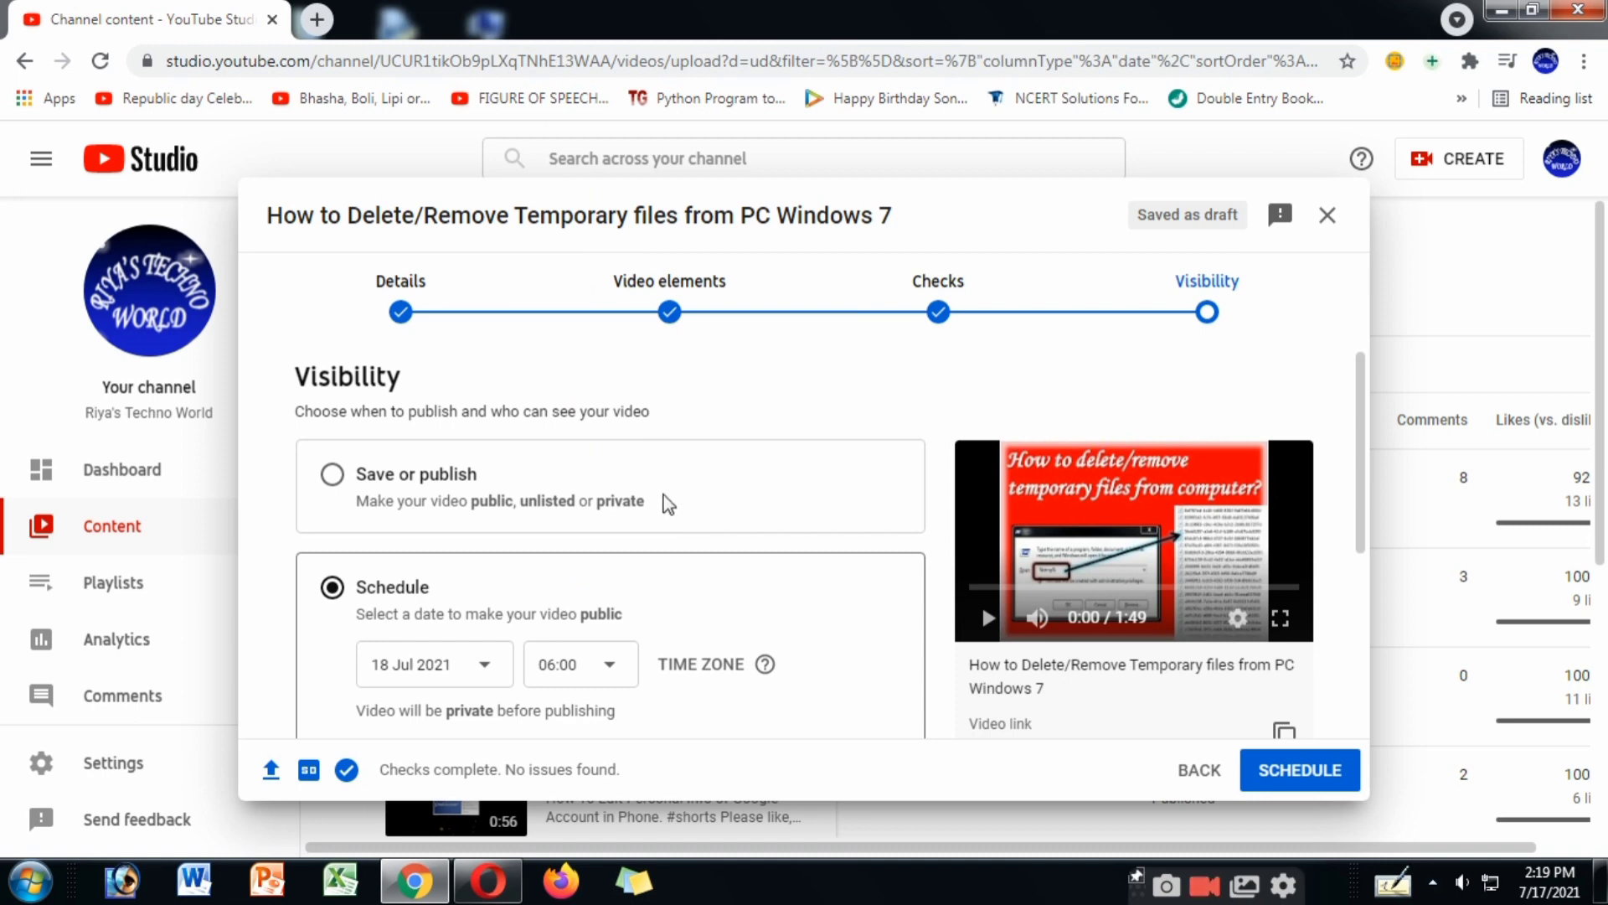
Check the schedule's time zone information, confirm the scheduled release and copy the video link before closing the confirmation
{"action": "scroll", "coordinate": [665, 496], "scroll_direction": "down", "scroll_amount": 2}
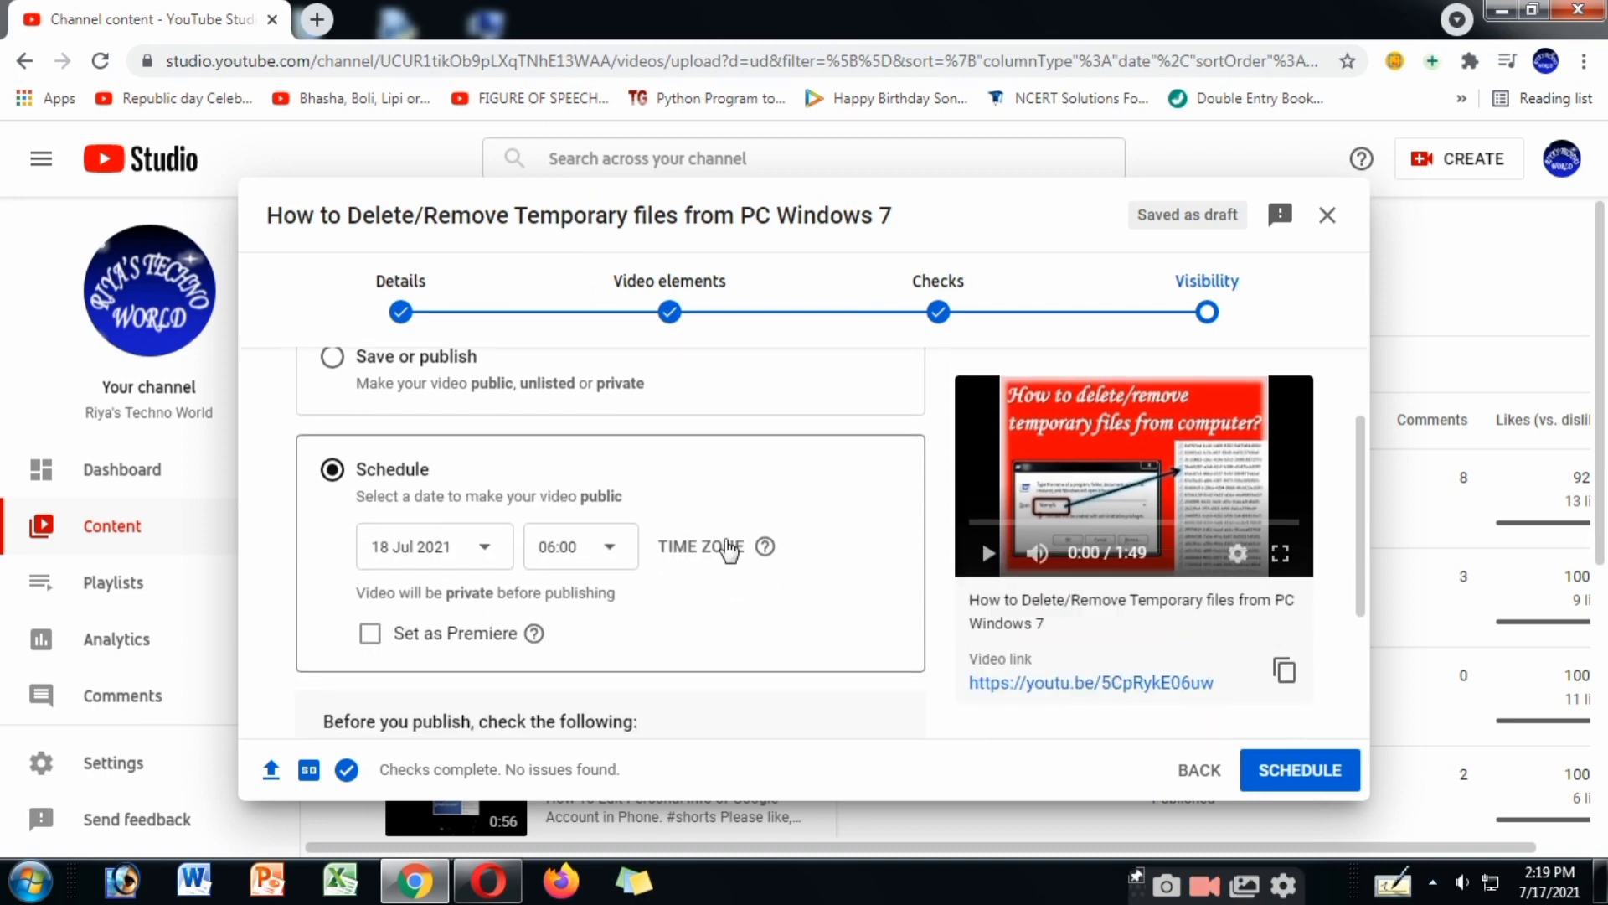
{"action": "mouse_move", "coordinate": [772, 551]}
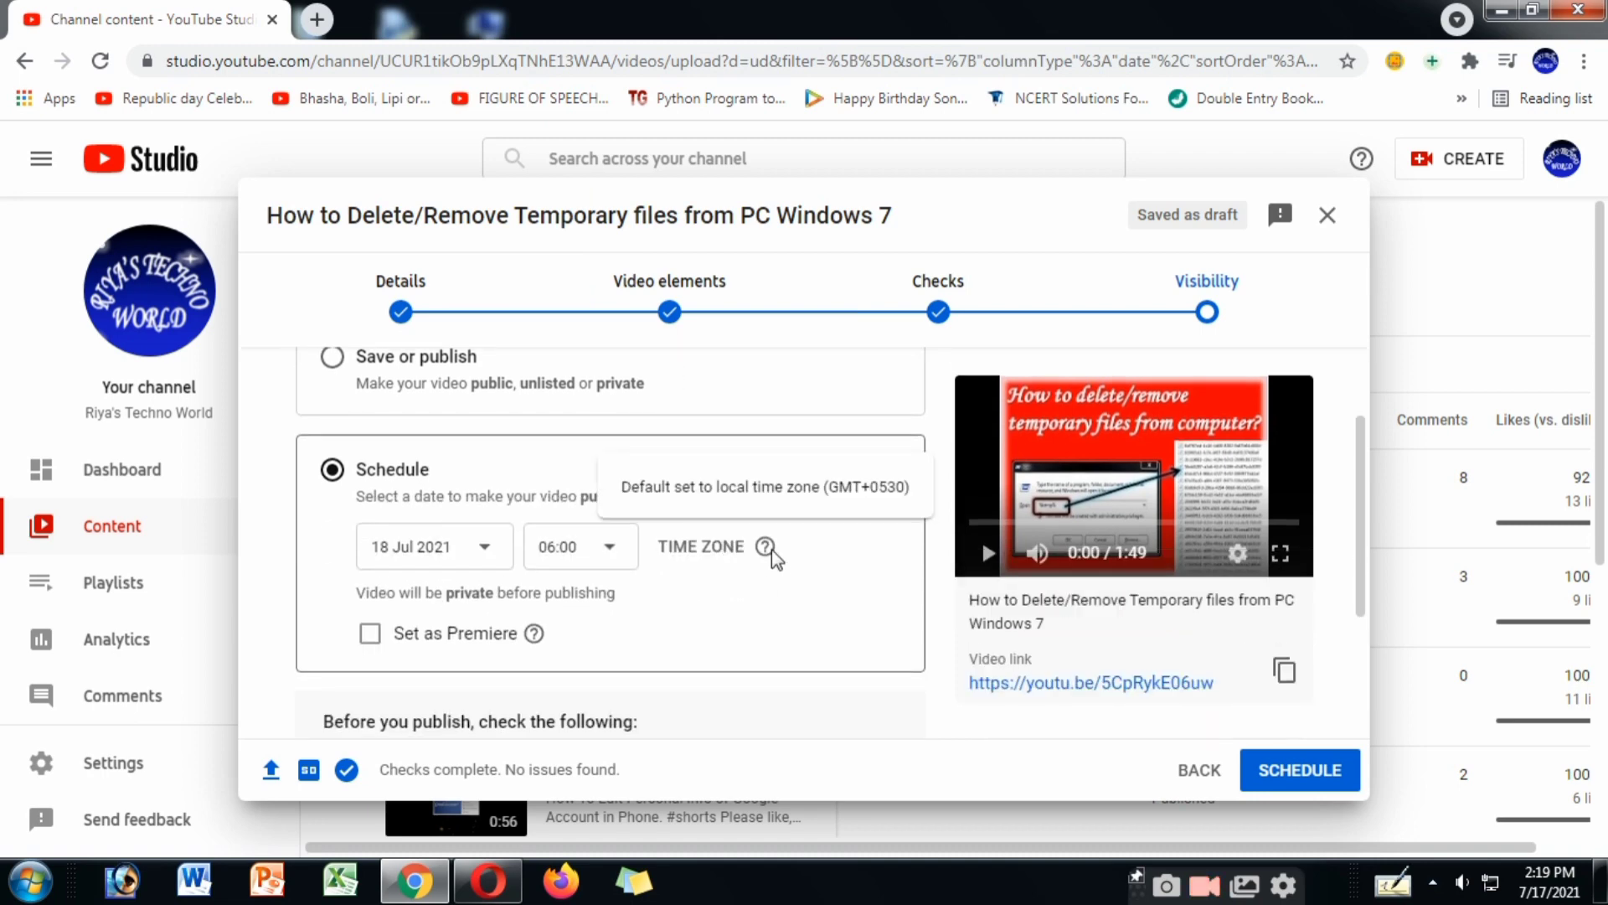
{"action": "scroll", "coordinate": [821, 600], "scroll_direction": "down", "scroll_amount": 3}
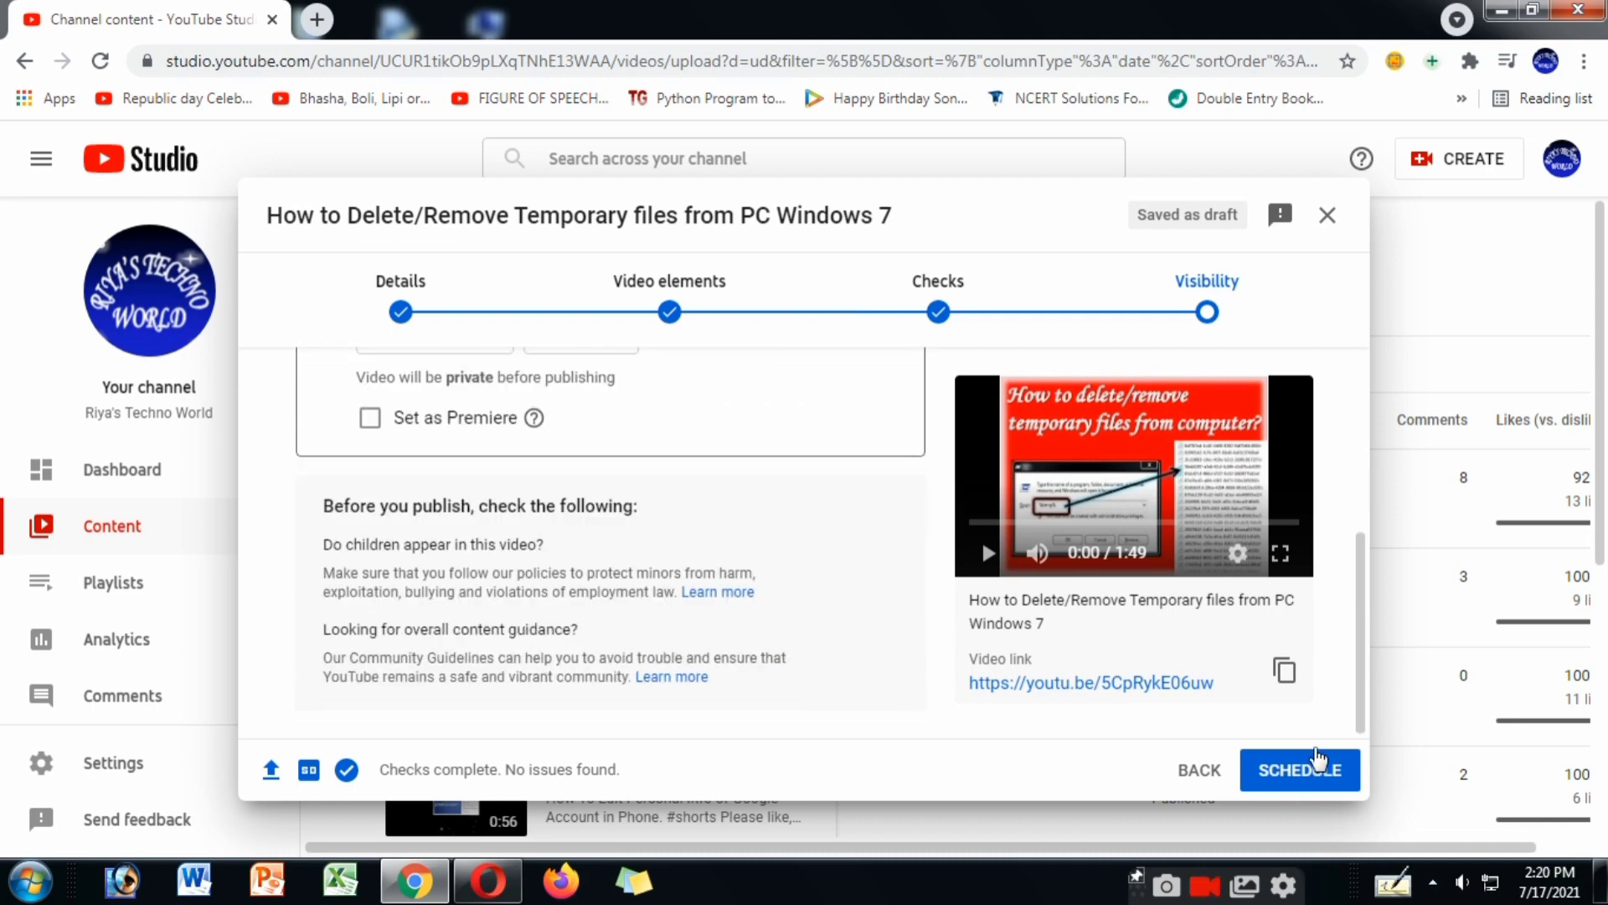
{"action": "left_click", "coordinate": [1304, 779]}
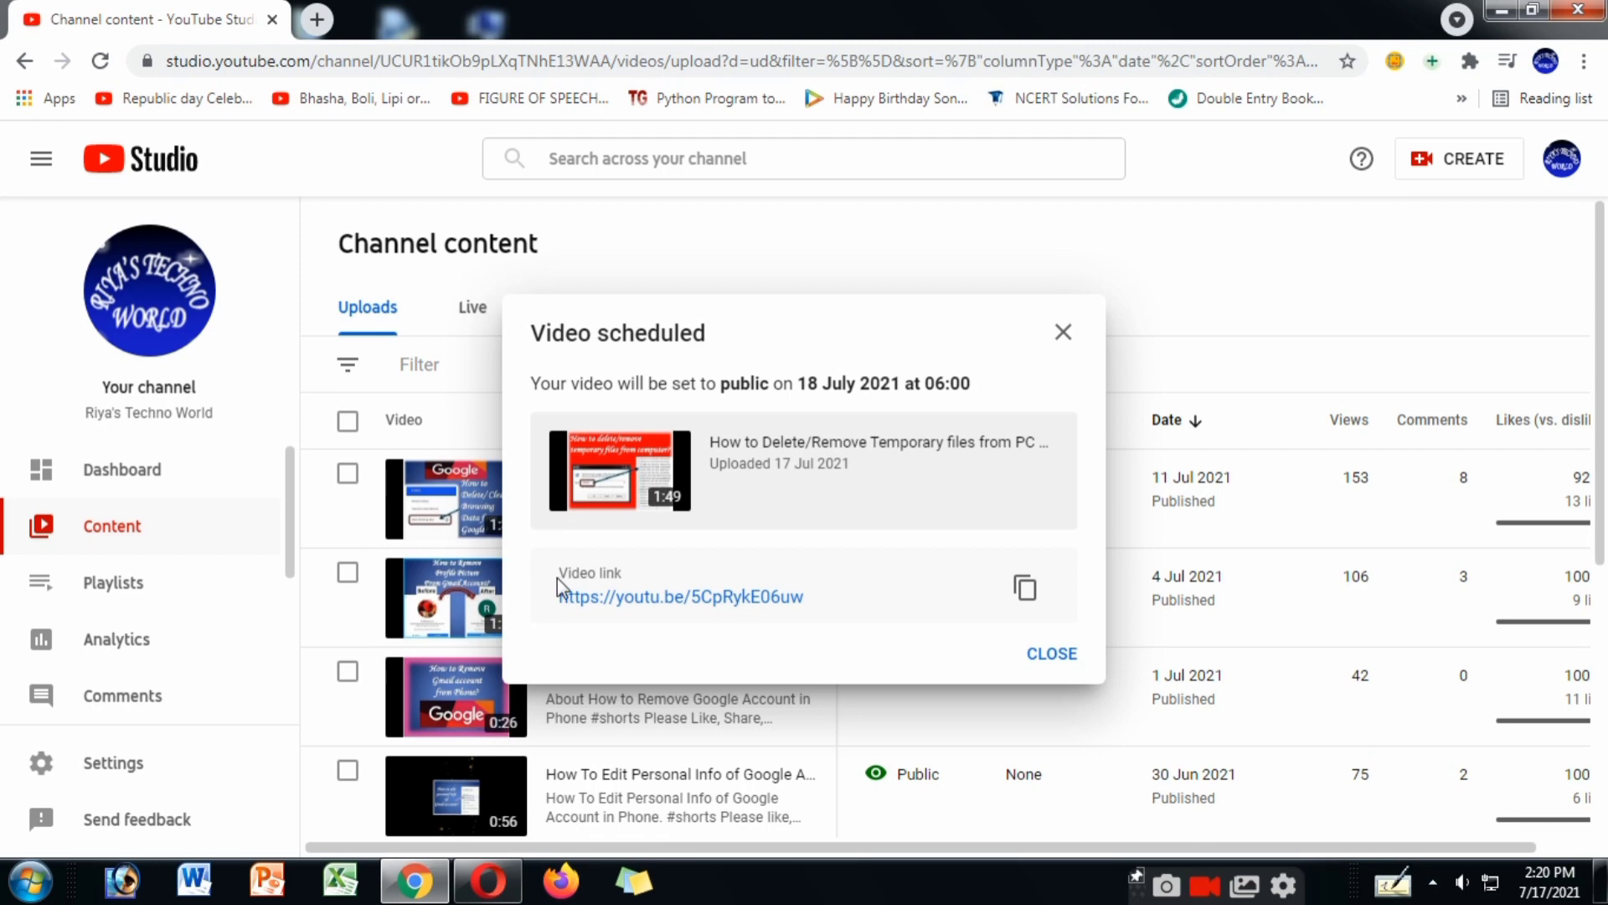
{"action": "left_click", "coordinate": [1024, 591]}
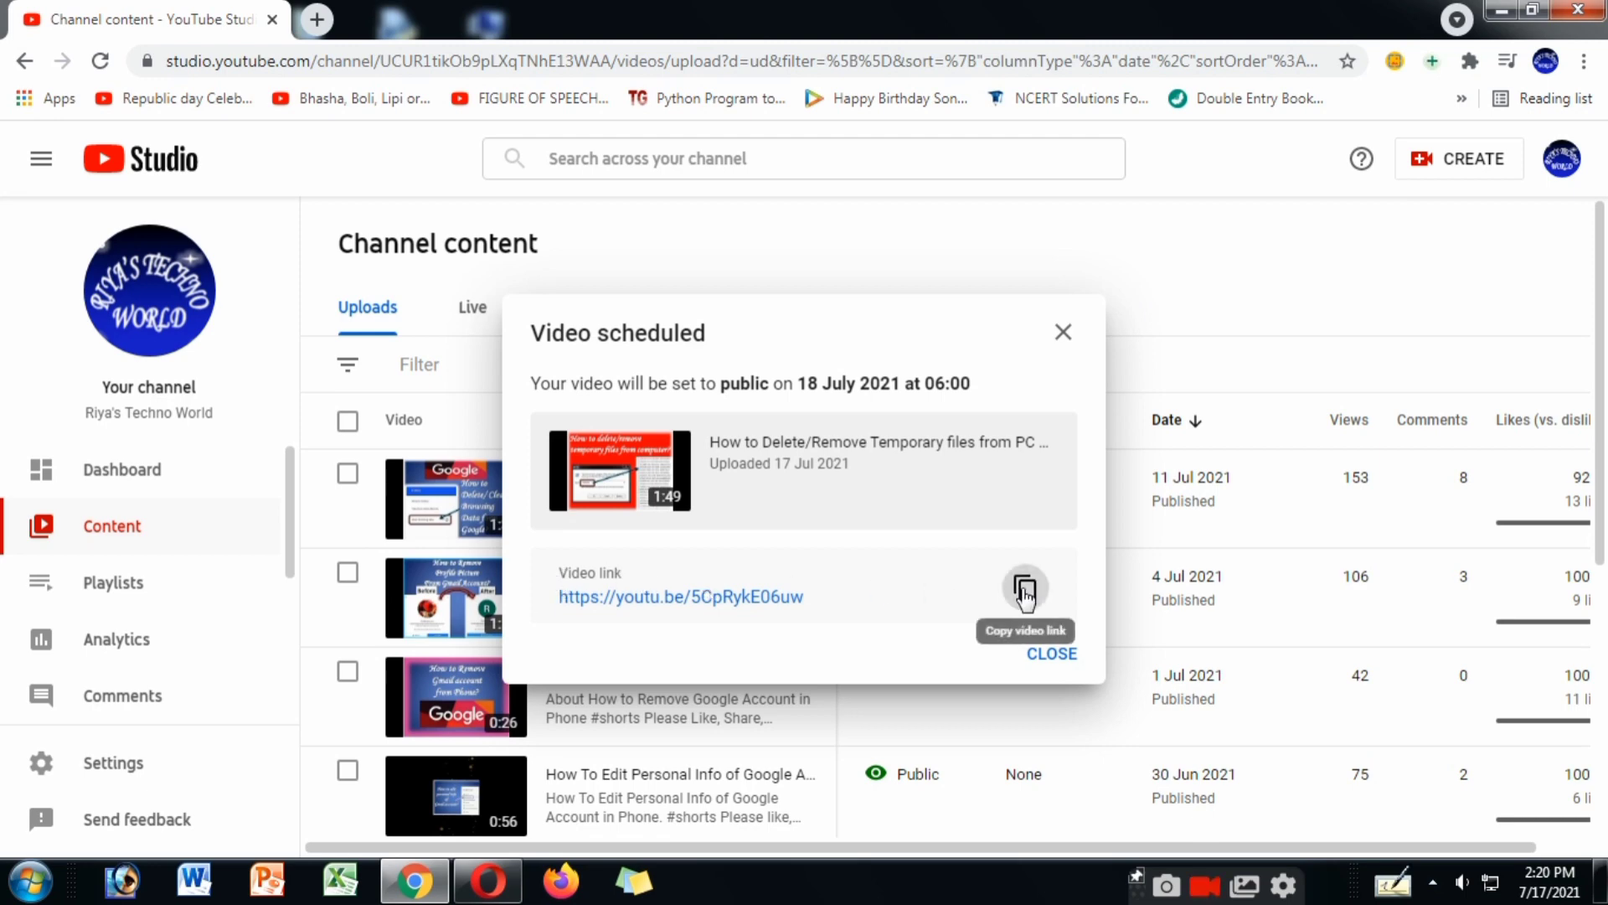
{"action": "left_click", "coordinate": [1052, 655]}
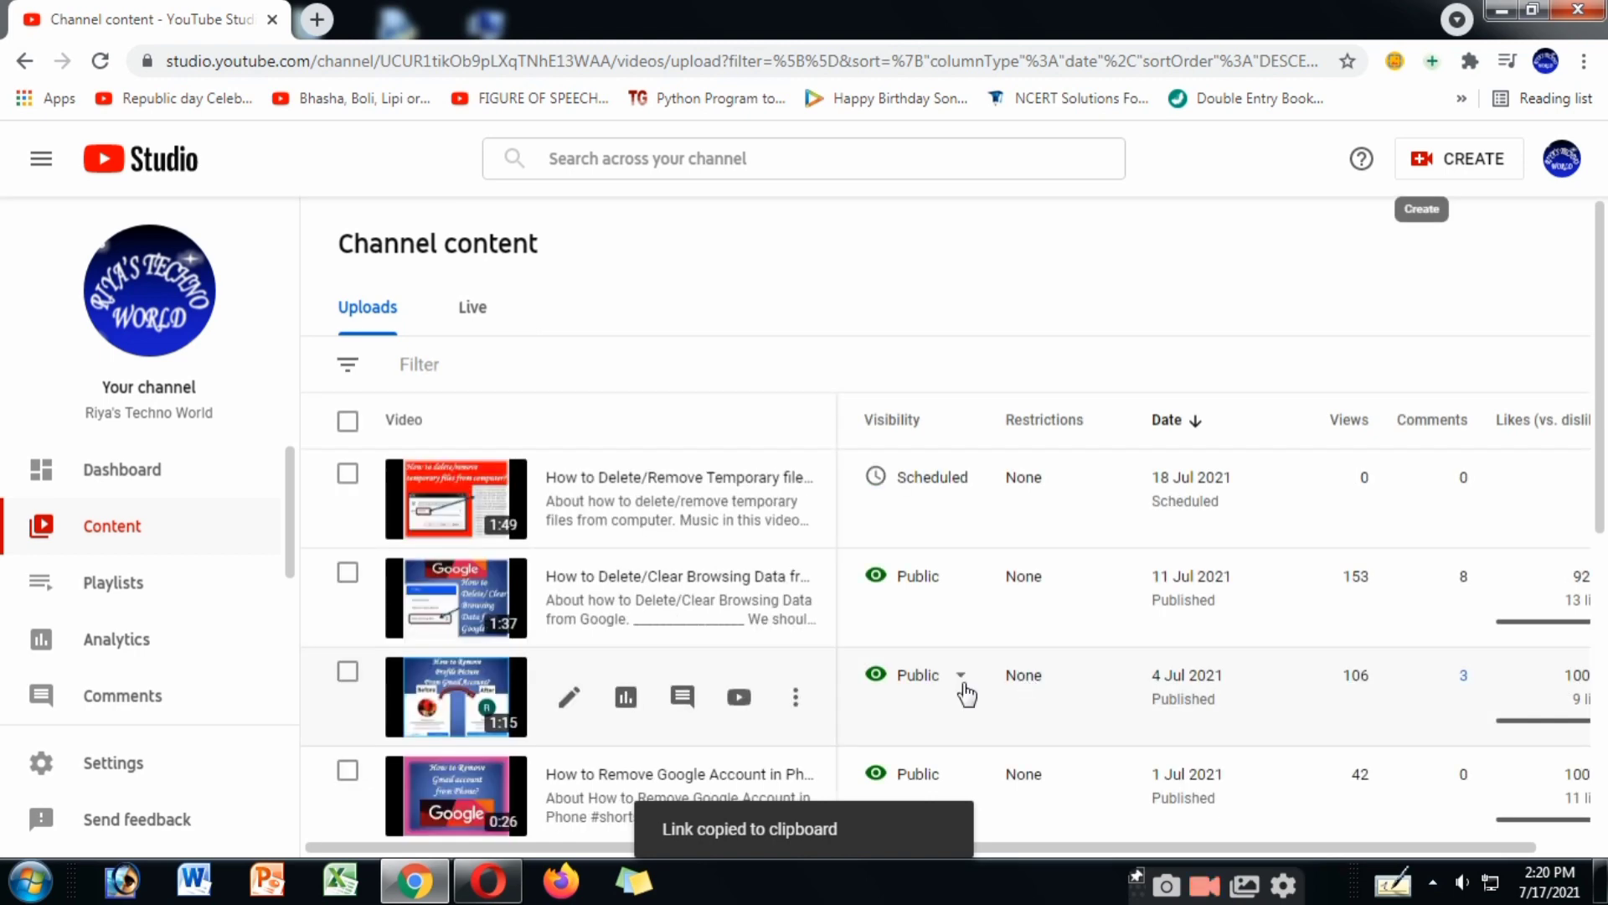
Open the scheduled video's details, play the video on its YouTube watch page and pause it after a few seconds
{"action": "left_click", "coordinate": [454, 495]}
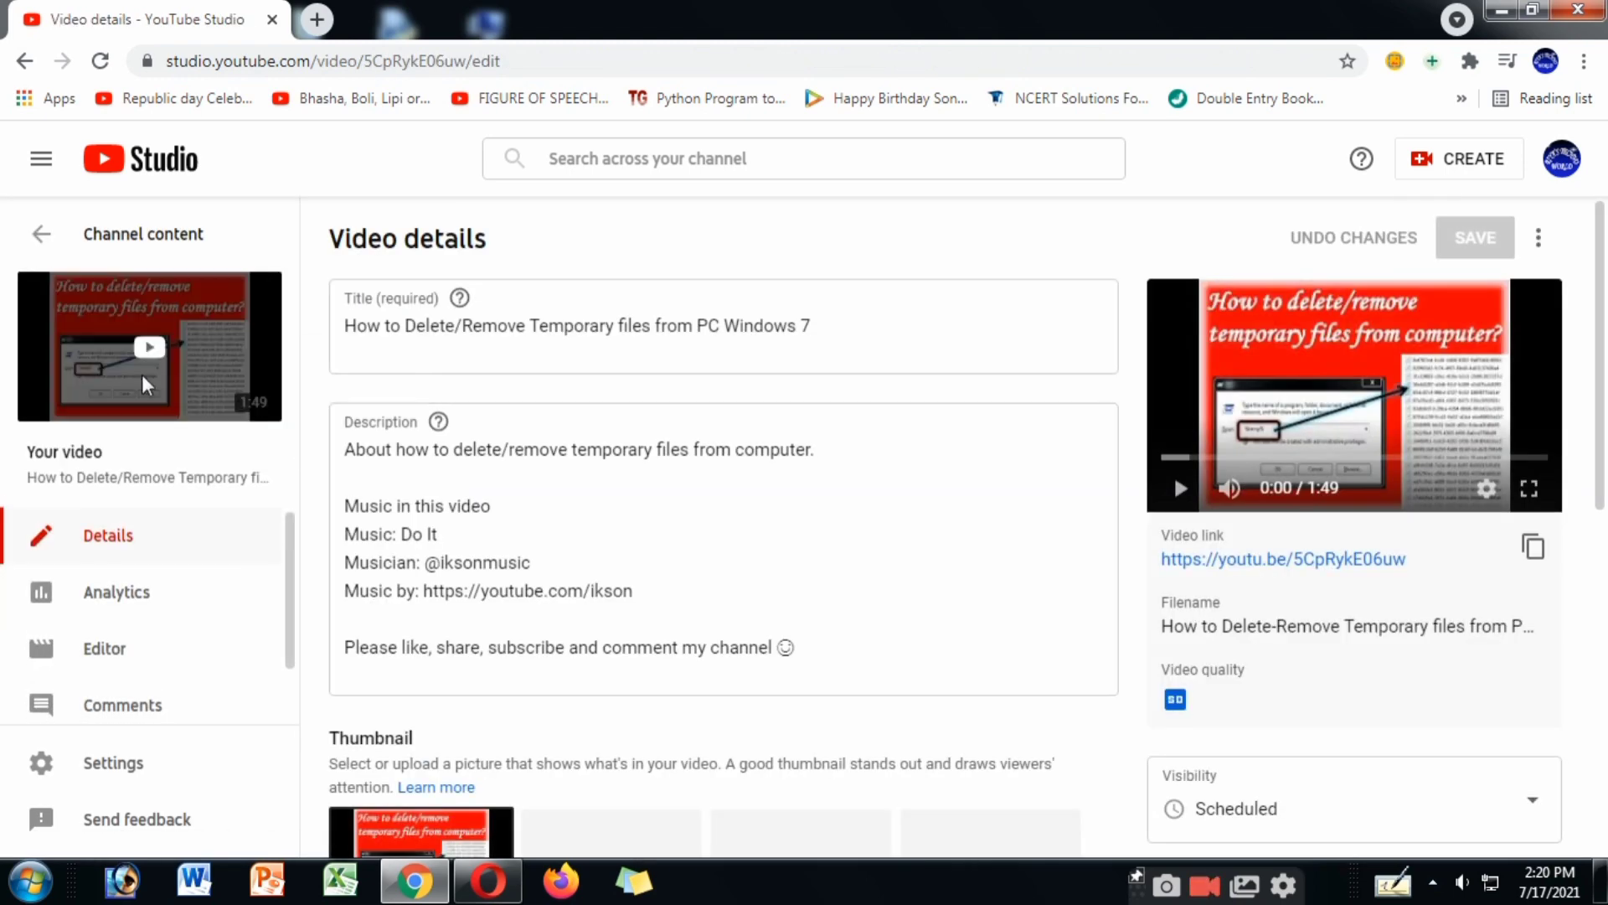
{"action": "left_click", "coordinate": [148, 331]}
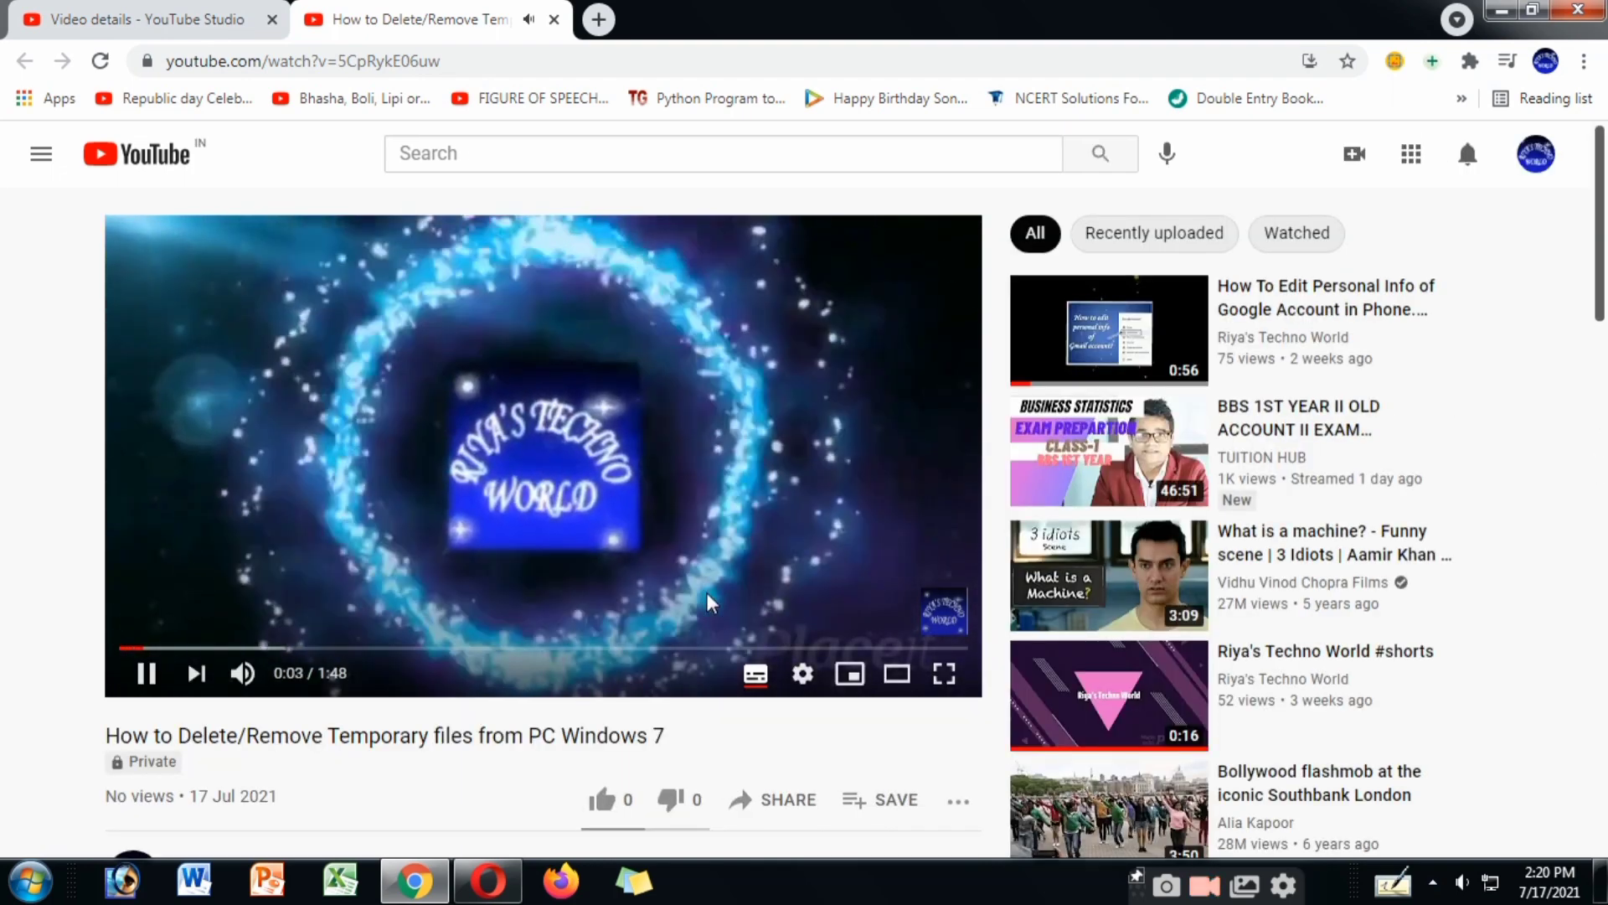
{"action": "left_click", "coordinate": [712, 549]}
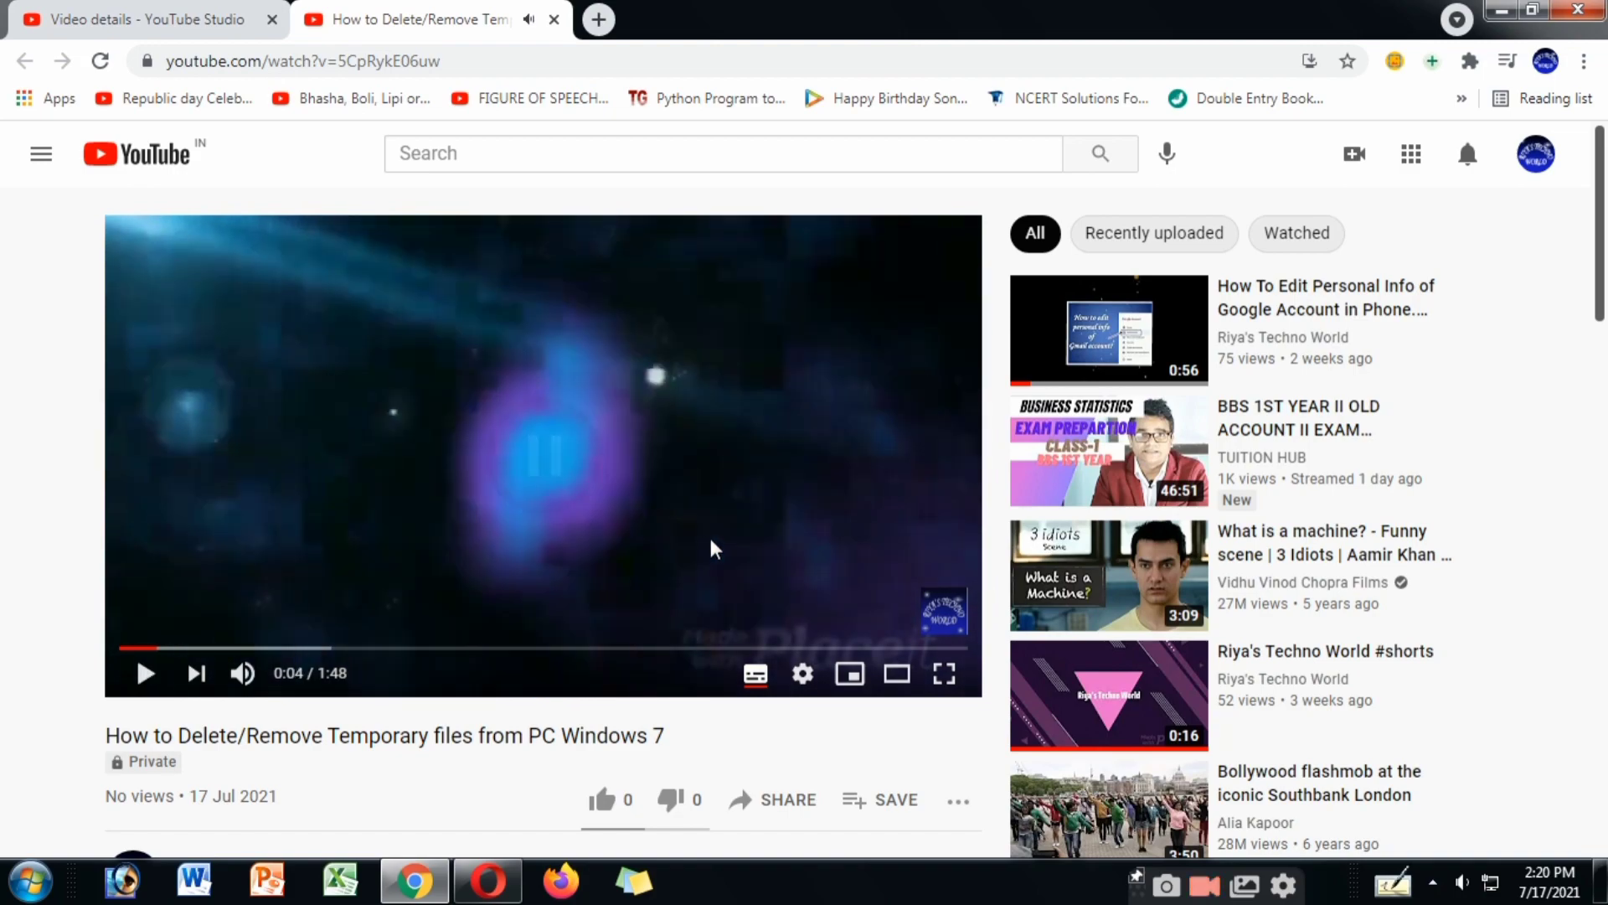